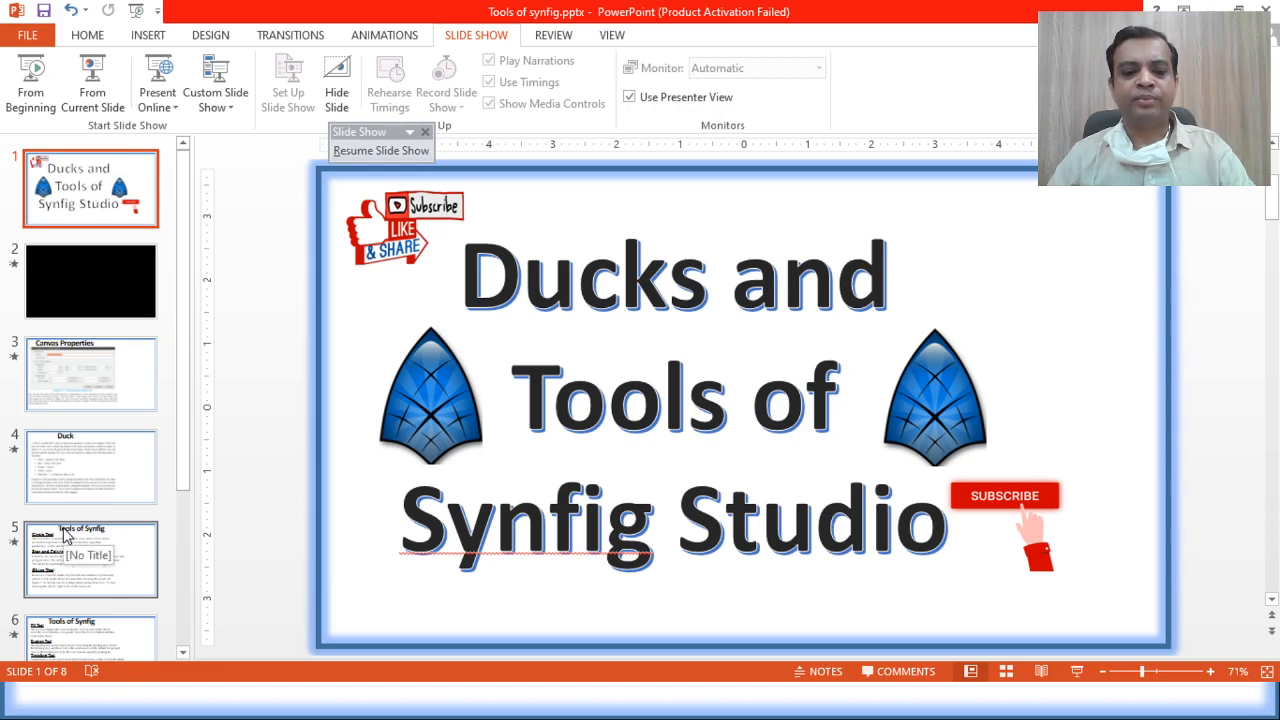
- Switch to the Synfig Studio window with the empty Synfig Animation 1 canvas
key("alt+Tab")
key("alt+Tab")
key("alt+Tab")
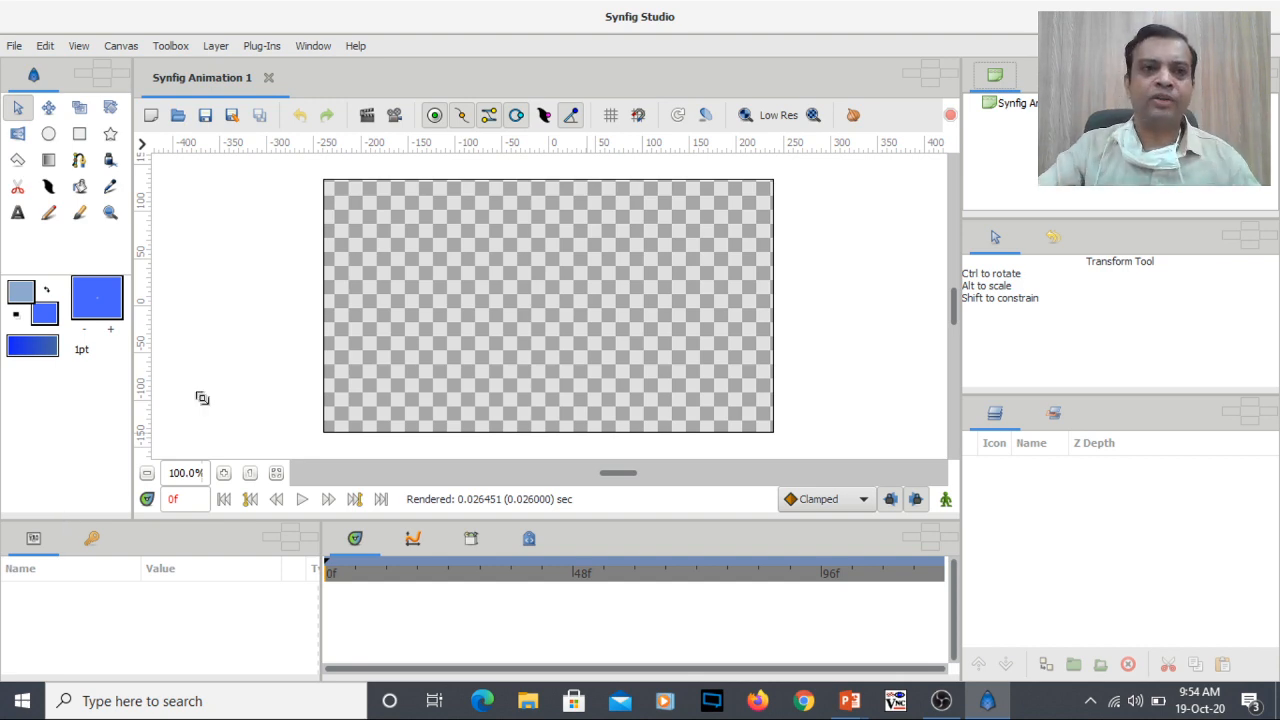
- Open the canvas properties, examine the image size, image area and time settings, and close them without making changes
left_click(143, 147)
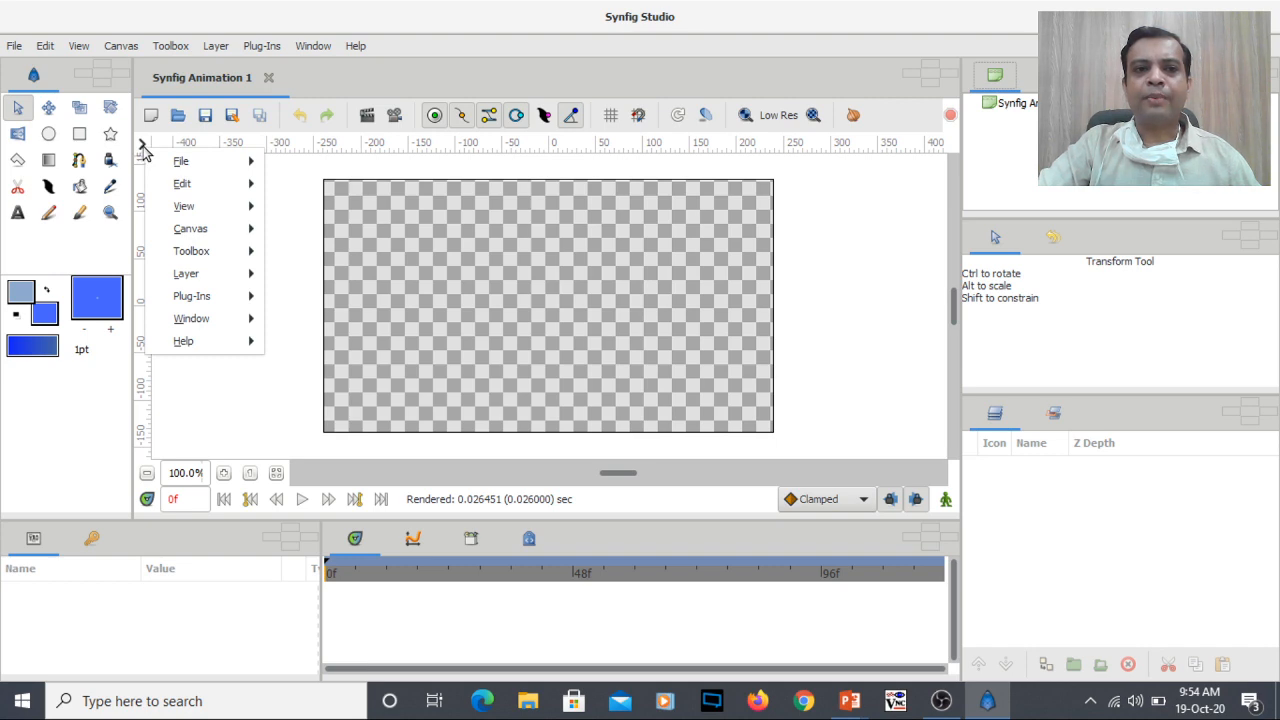
mouse_move(173, 187)
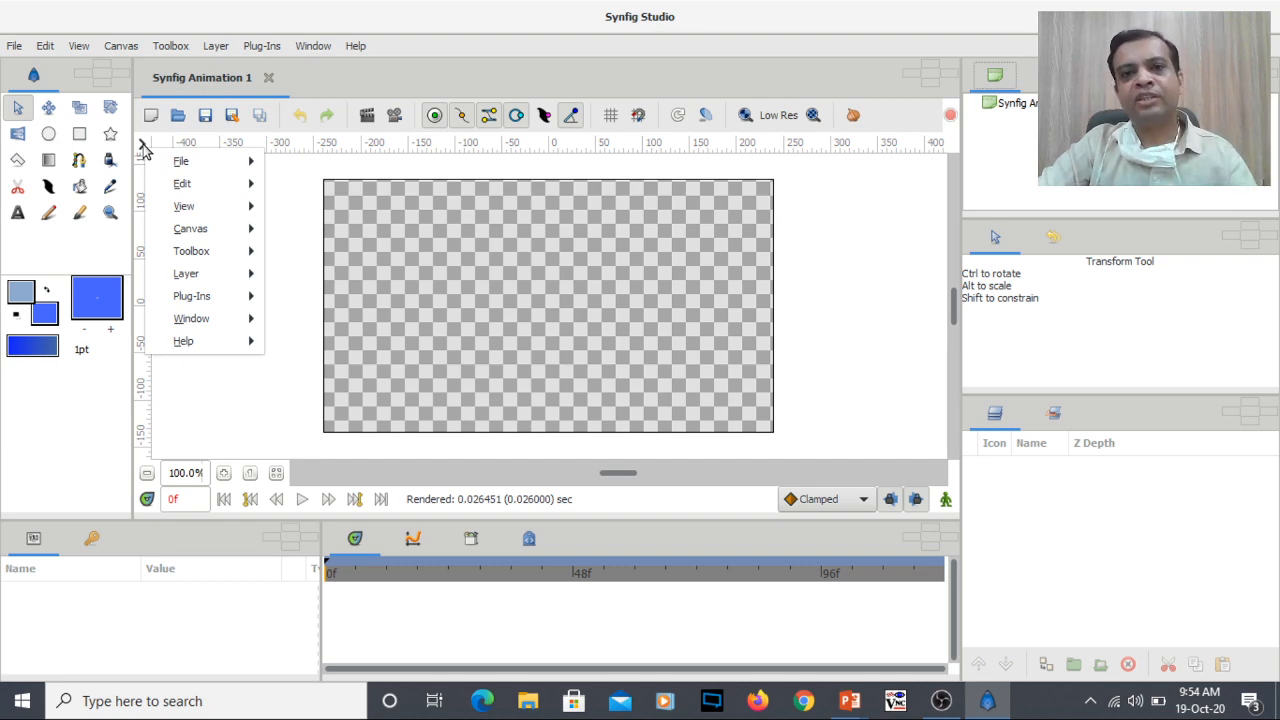
mouse_move(163, 165)
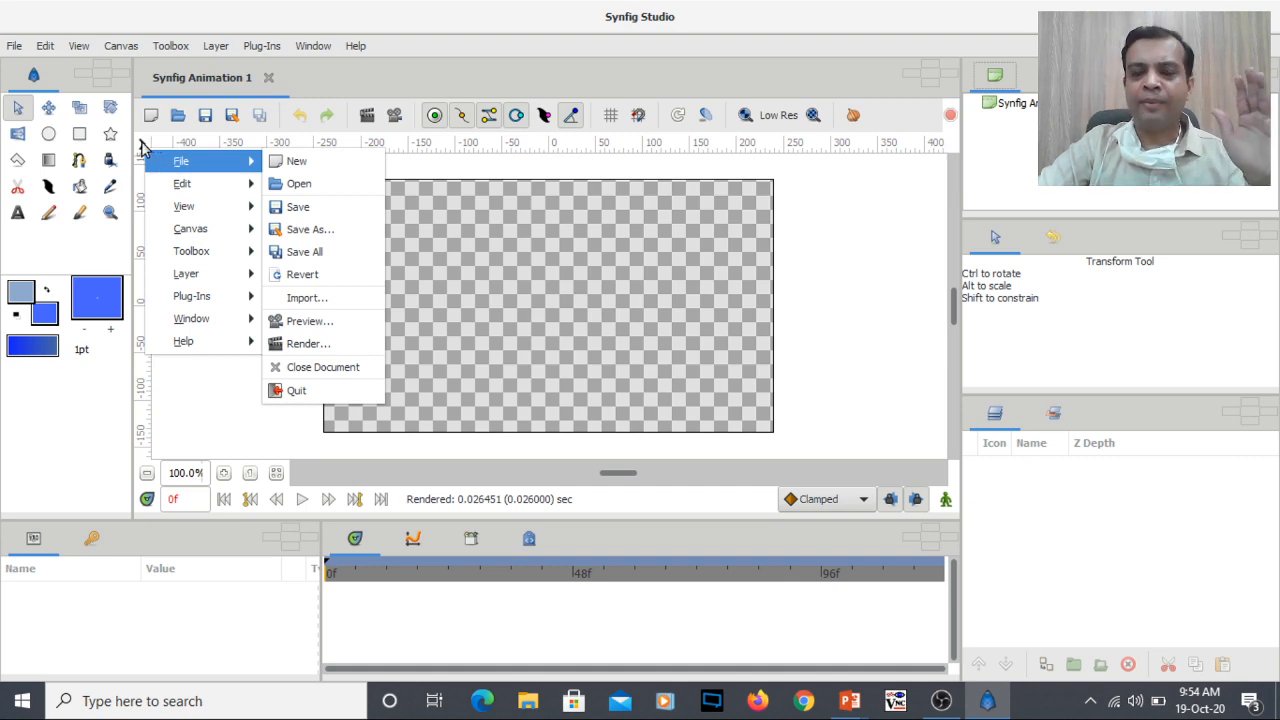
left_click(142, 146)
left_click(141, 147)
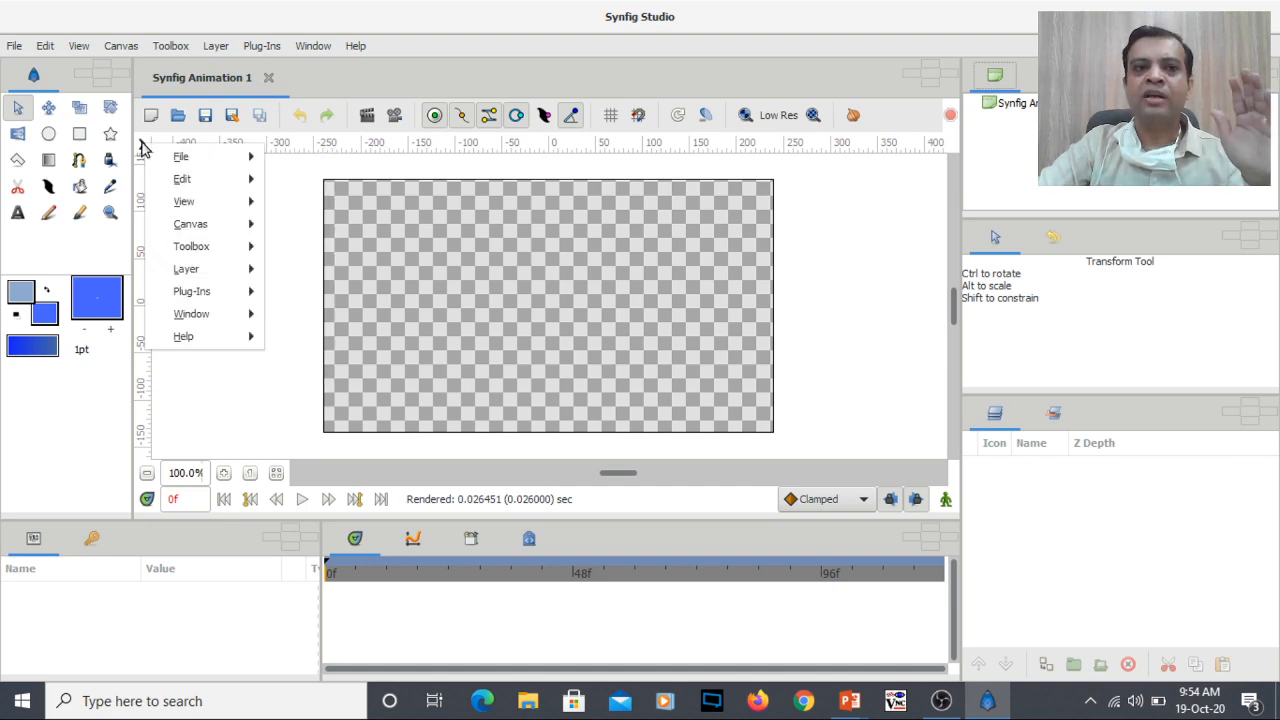
mouse_move(182, 229)
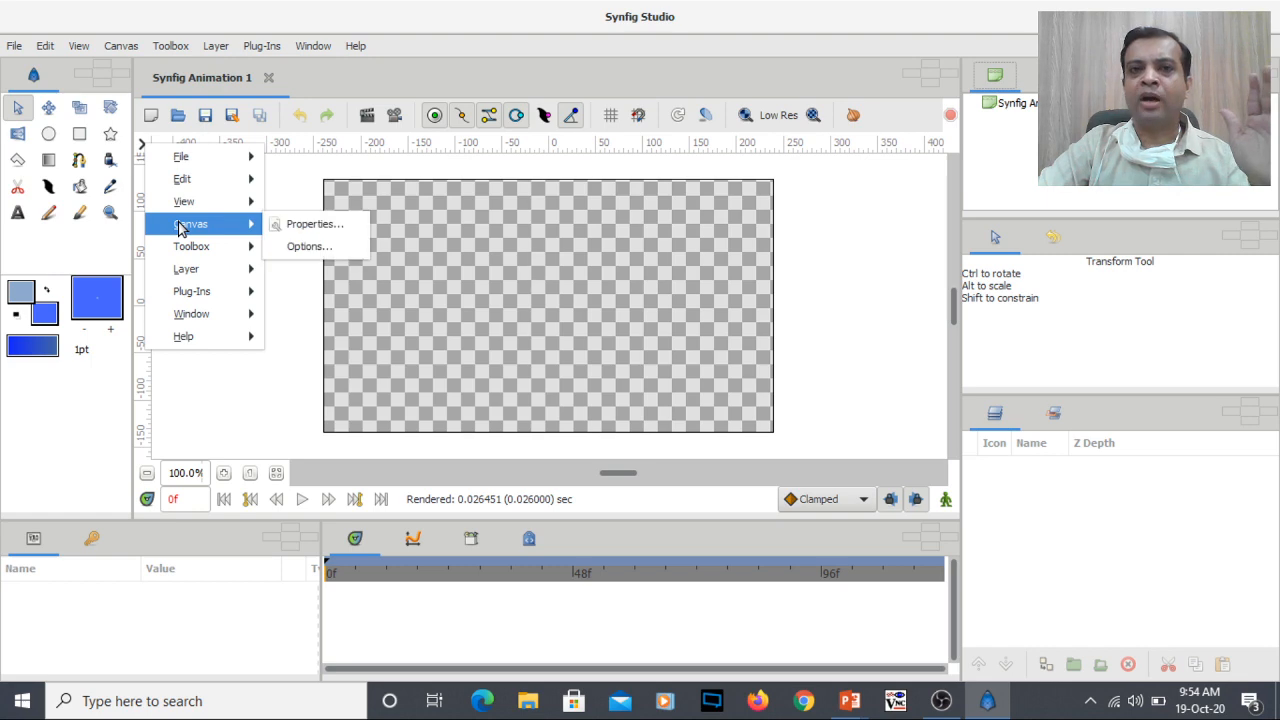
left_click(311, 228)
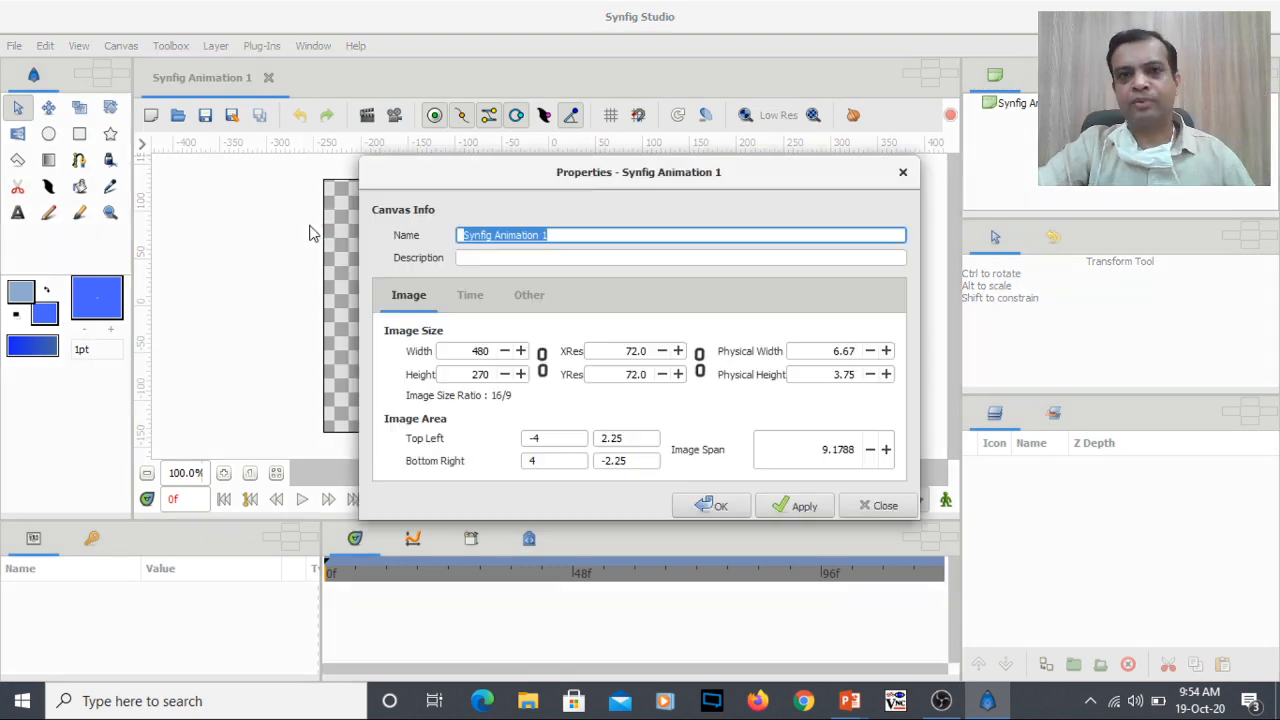
left_click_drag(563, 172, 444, 46)
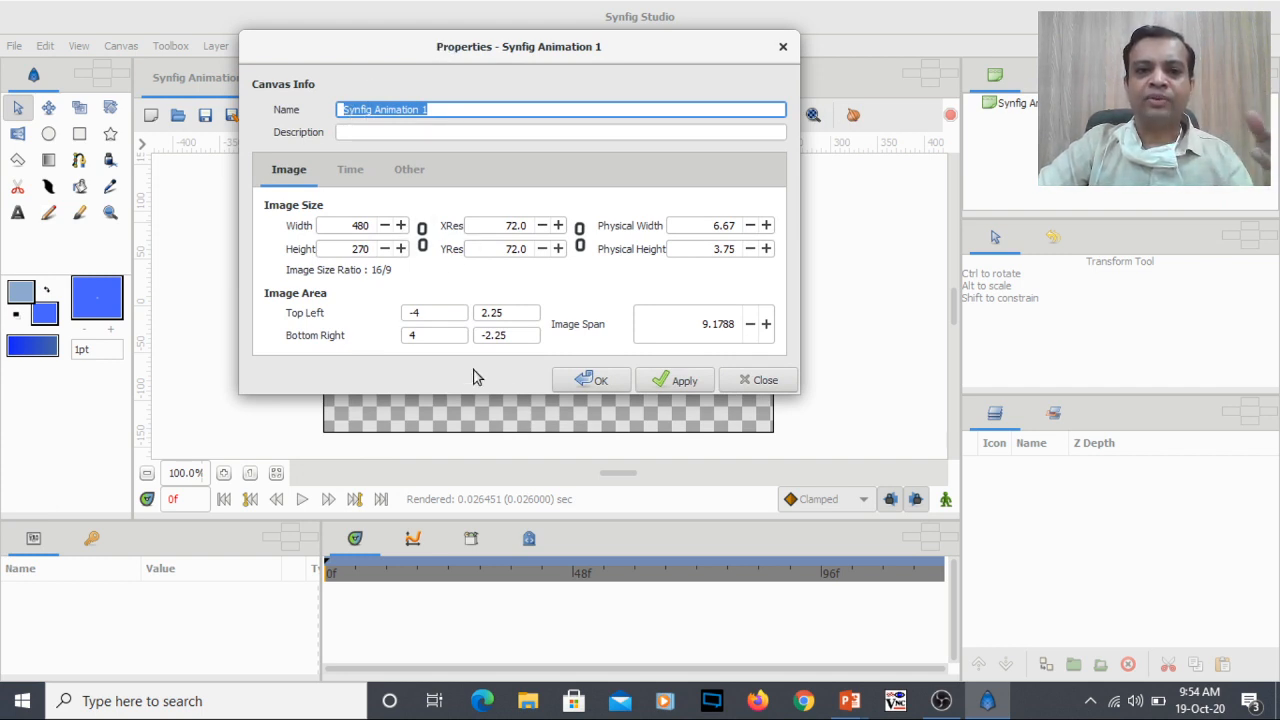
left_click(352, 172)
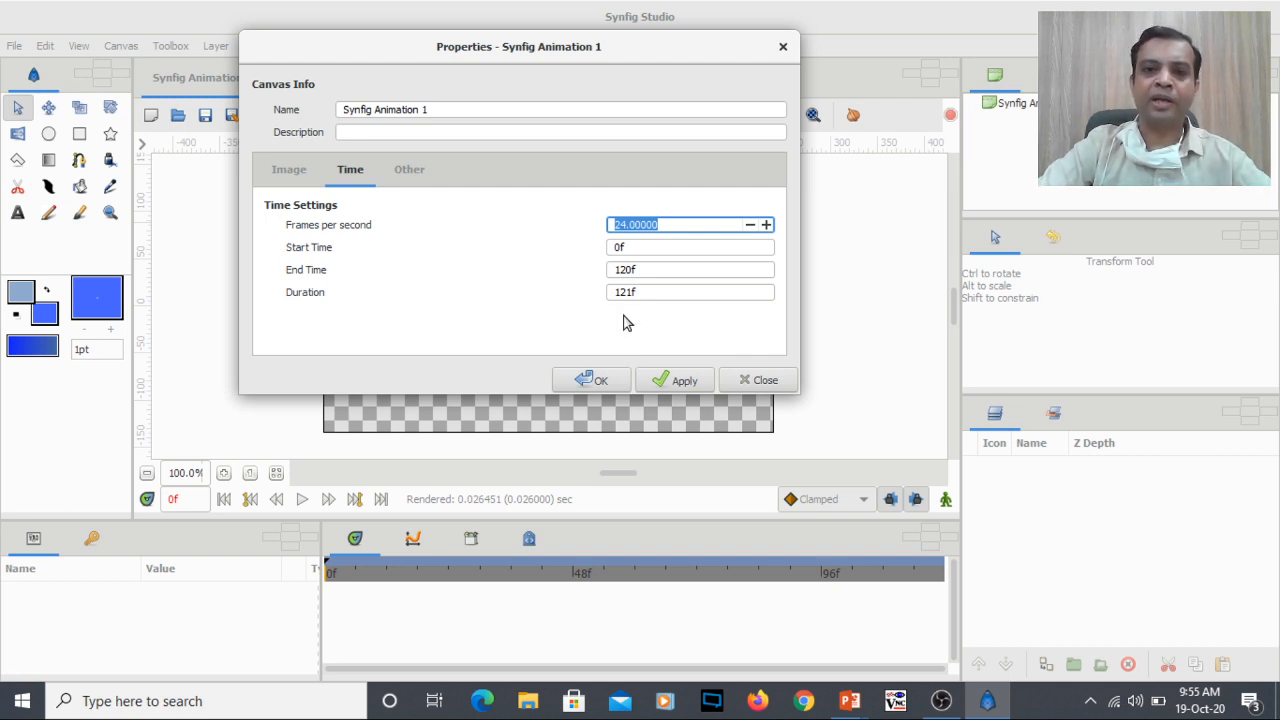
left_click(751, 381)
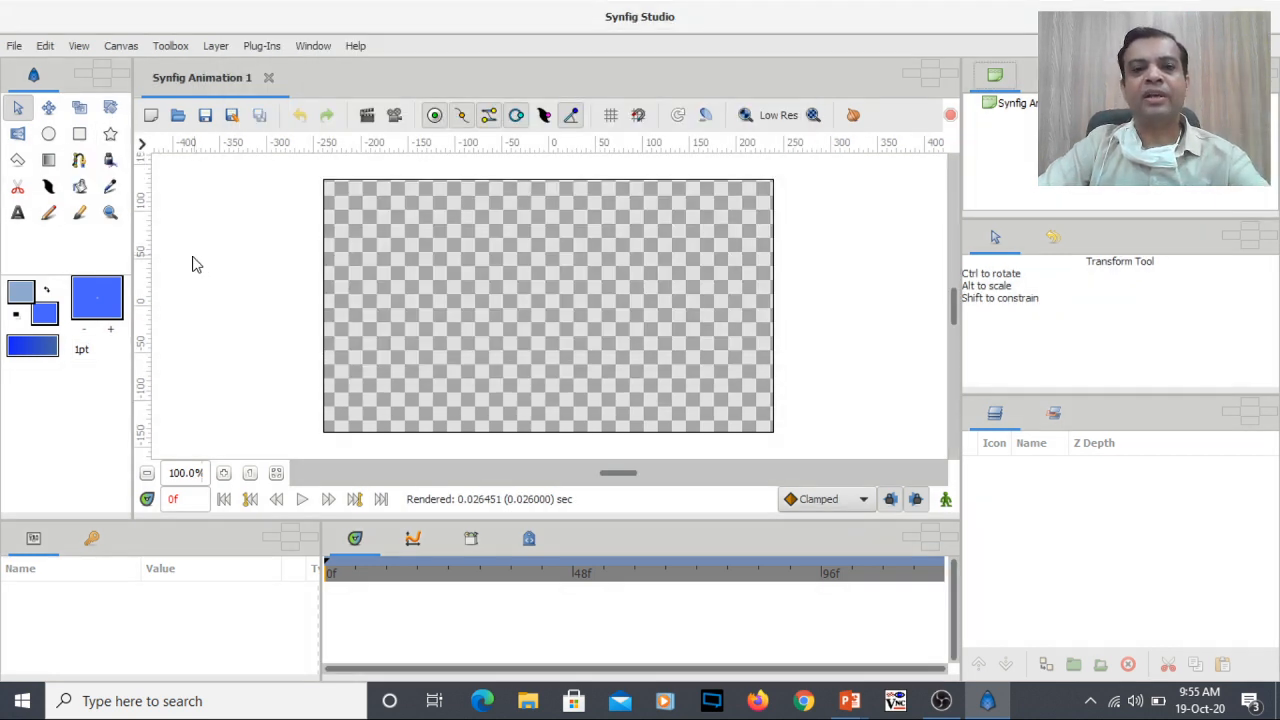
- Draw a filled star in the upper part of the canvas with its origin at about (-65px, 82px)
left_click(110, 135)
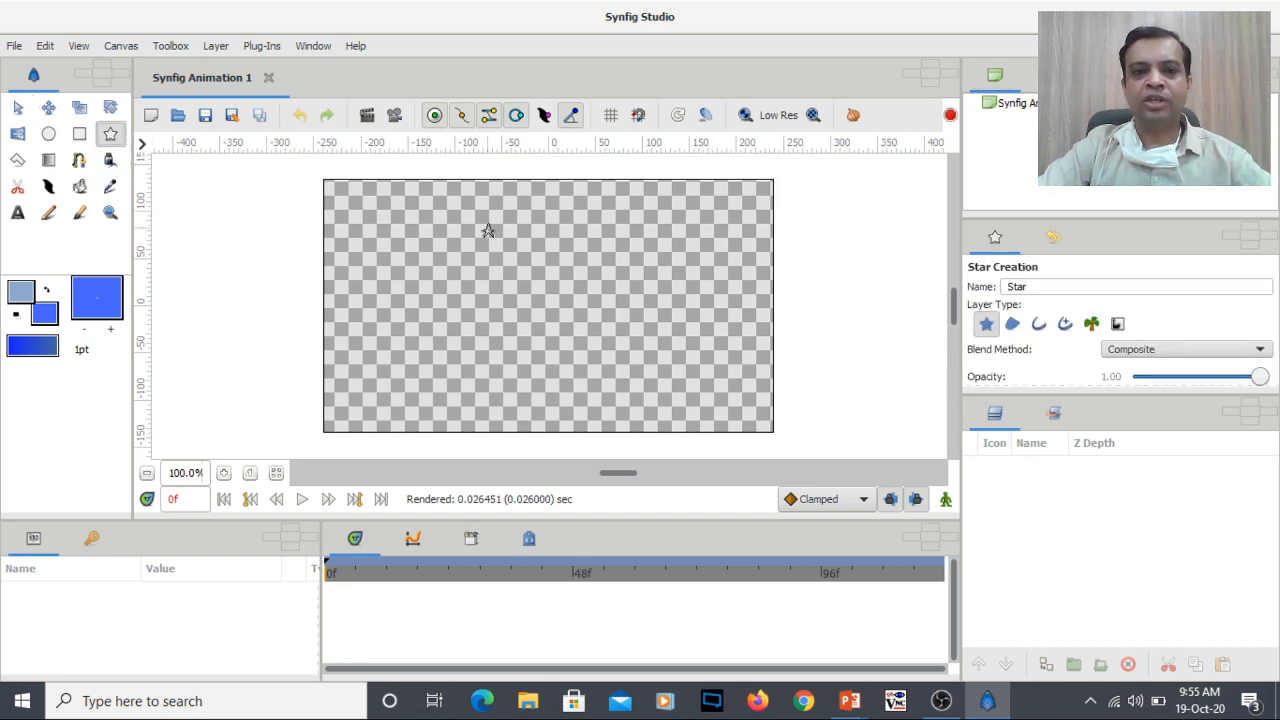
left_click_drag(488, 229, 538, 290)
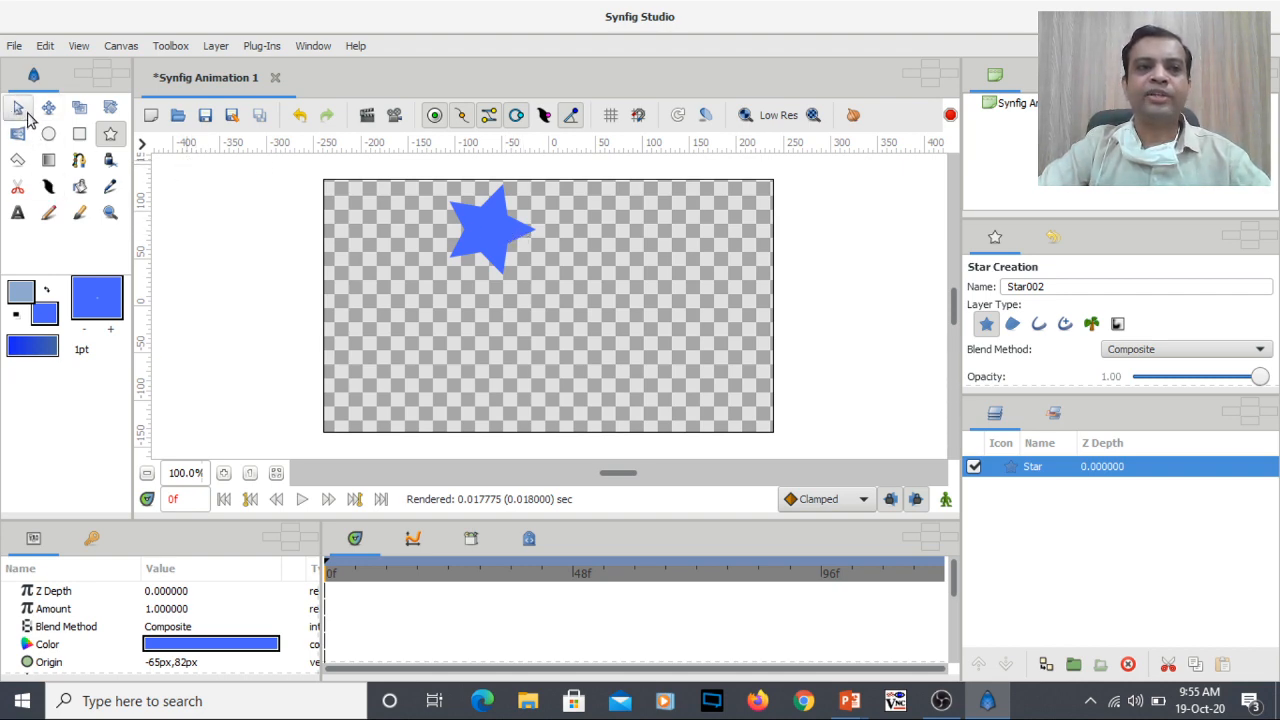
- Move the star slightly by its origin handle with the Transform tool, to about (-49px, 80px)
left_click(18, 108)
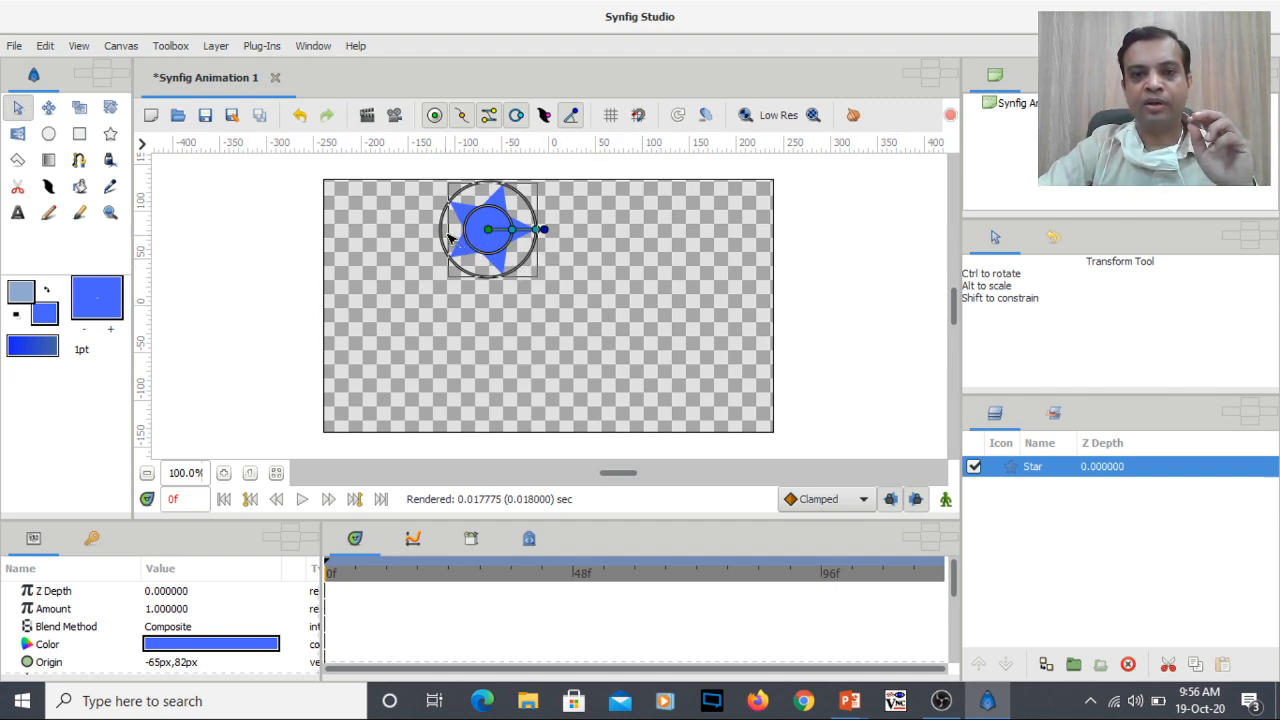
left_click_drag(450, 233, 511, 306)
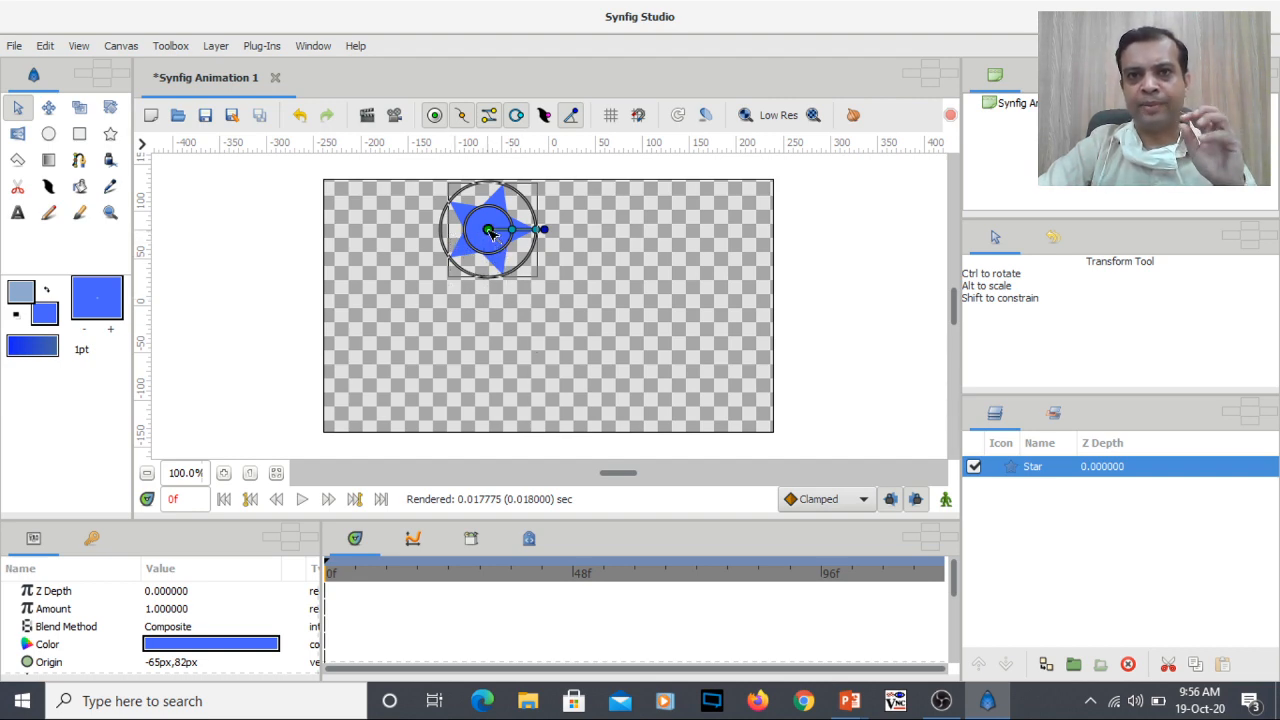
left_click(489, 231)
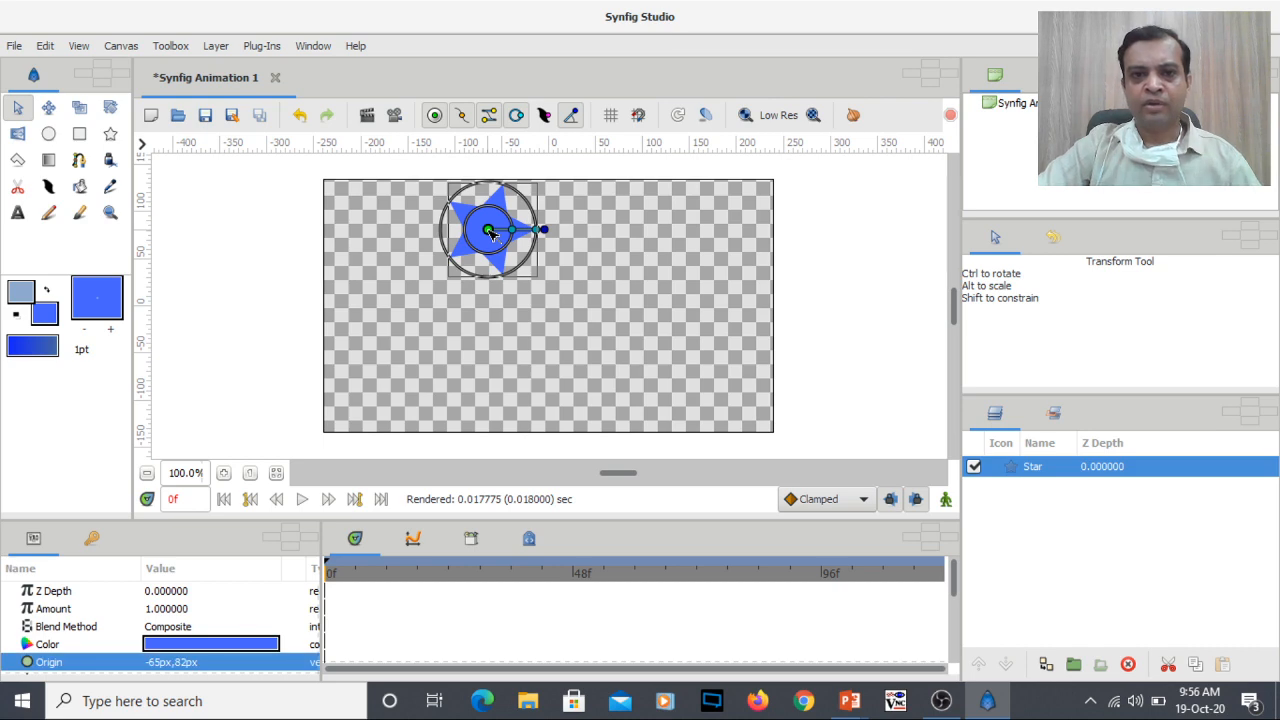
mouse_move(490, 233)
left_mouse_down()
mouse_move(610, 259)
mouse_move(504, 232)
left_mouse_up()
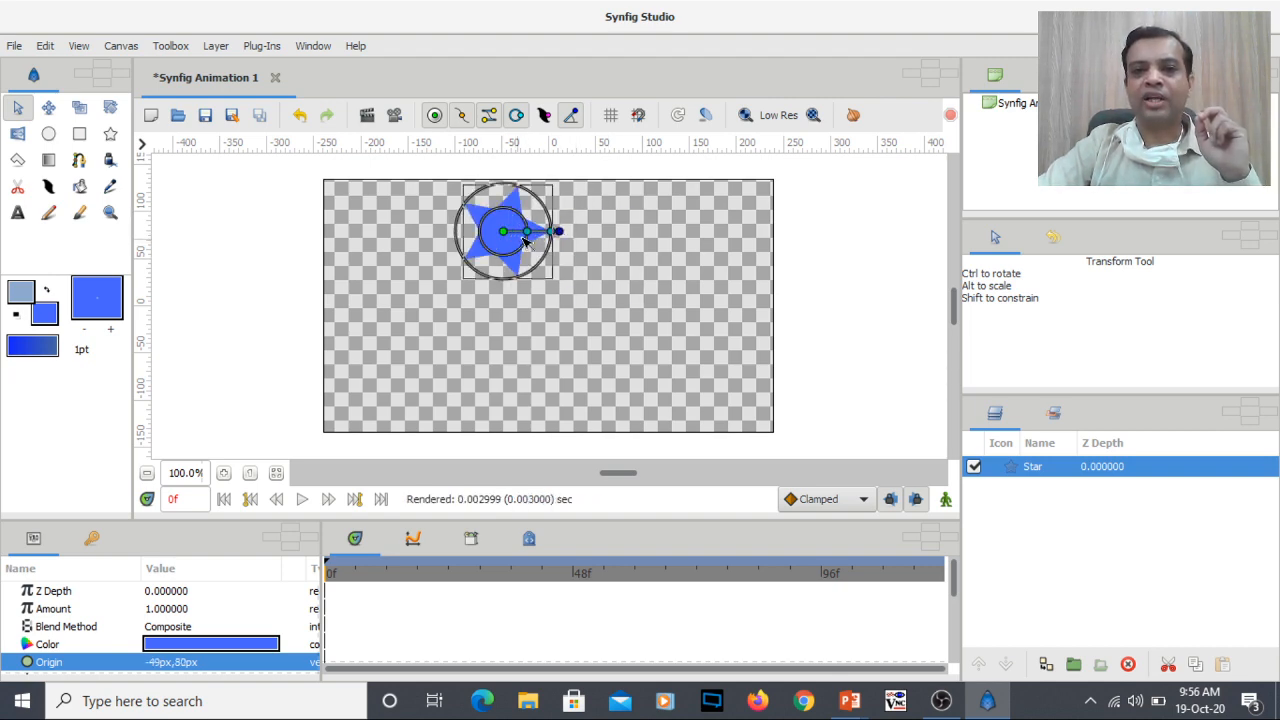
- Adjust the star's handles to an inner radius of about 21px and an angle of about -5.26°
left_click_drag(531, 236, 580, 240)
left_click(565, 243)
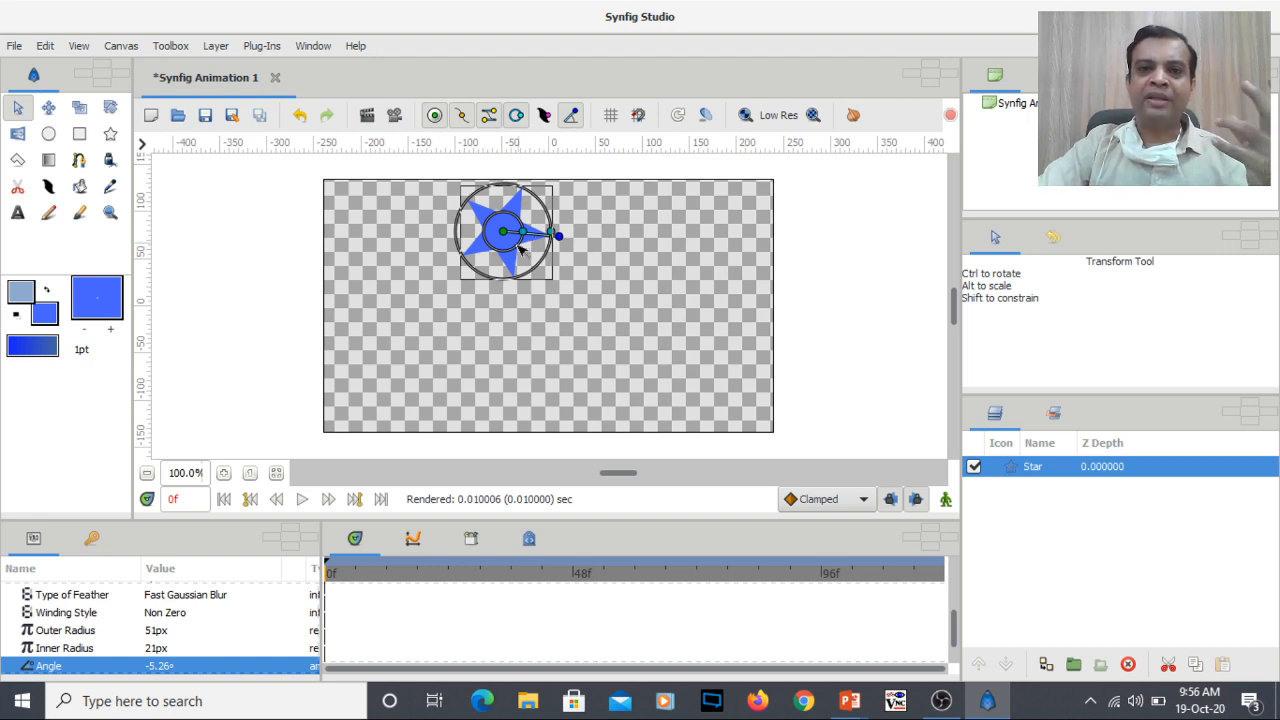
- Draw a rectangle to the right of the star using only the outline layer type
left_click(80, 134)
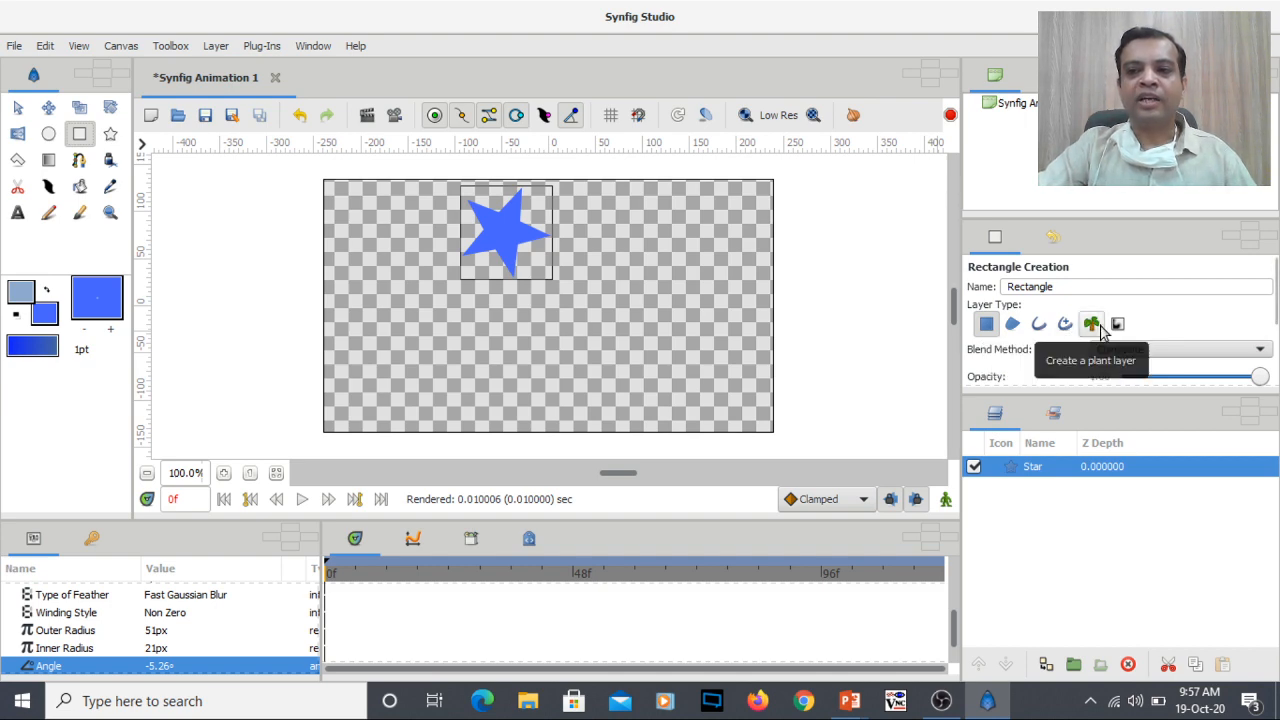
left_click(1040, 327)
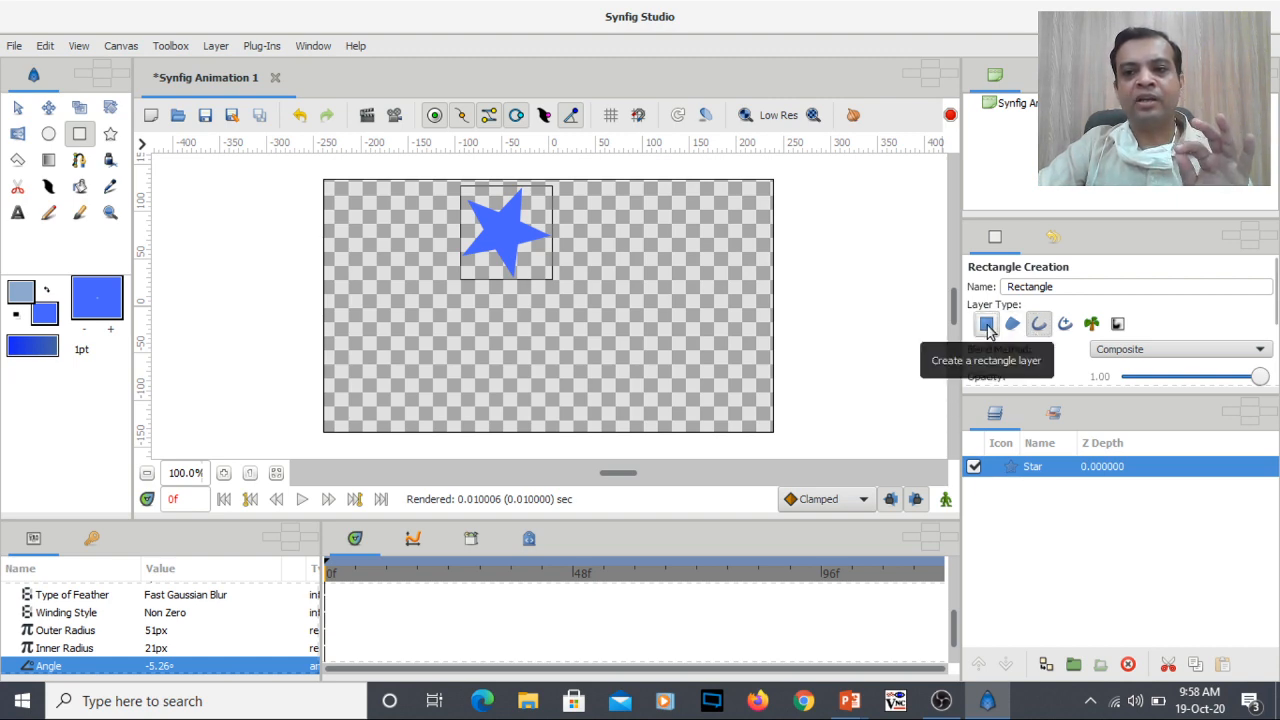
left_click(1039, 327)
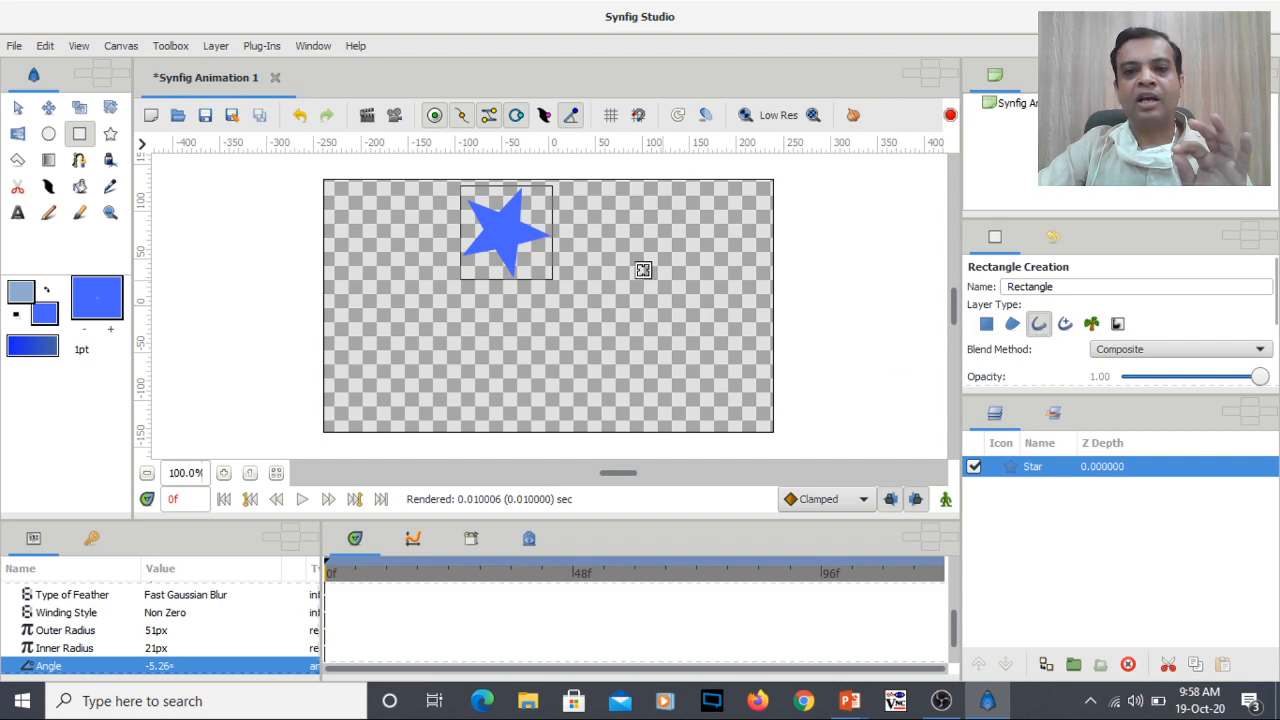
left_click_drag(604, 230, 741, 296)
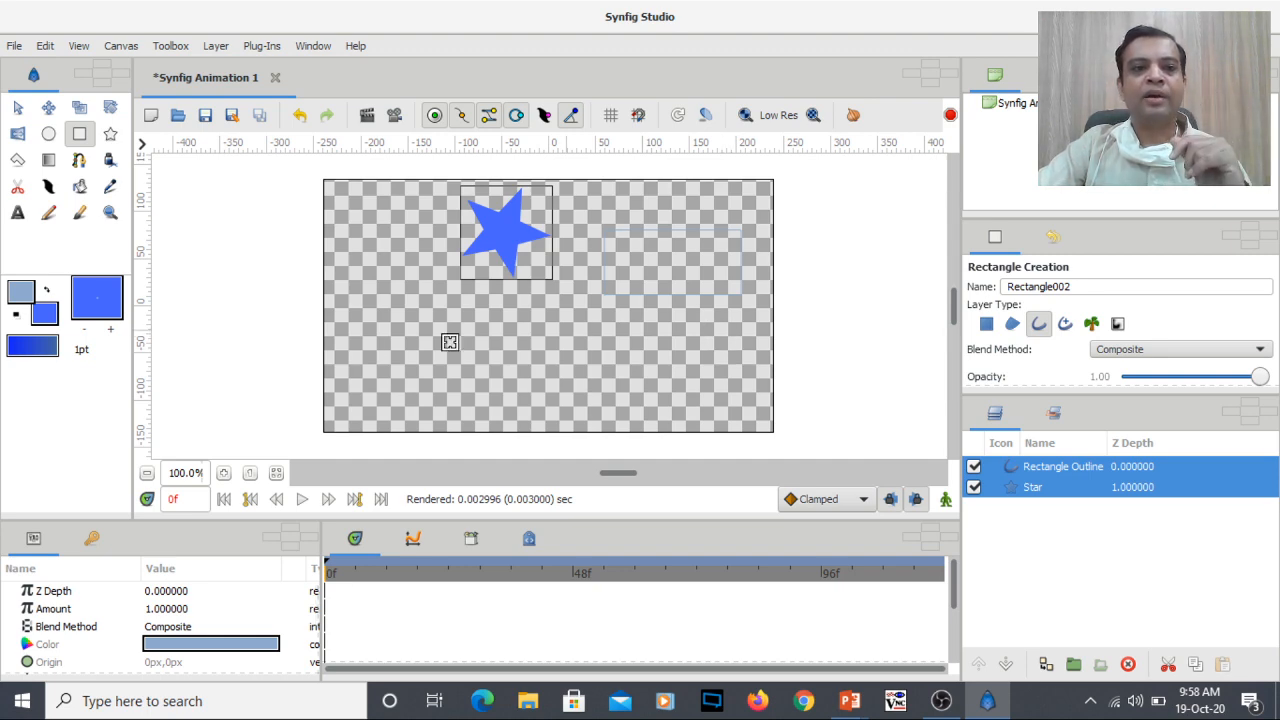
- Set the brush size to 8pt and draw a second outline rectangle below and to the left of the star
left_click(97, 350)
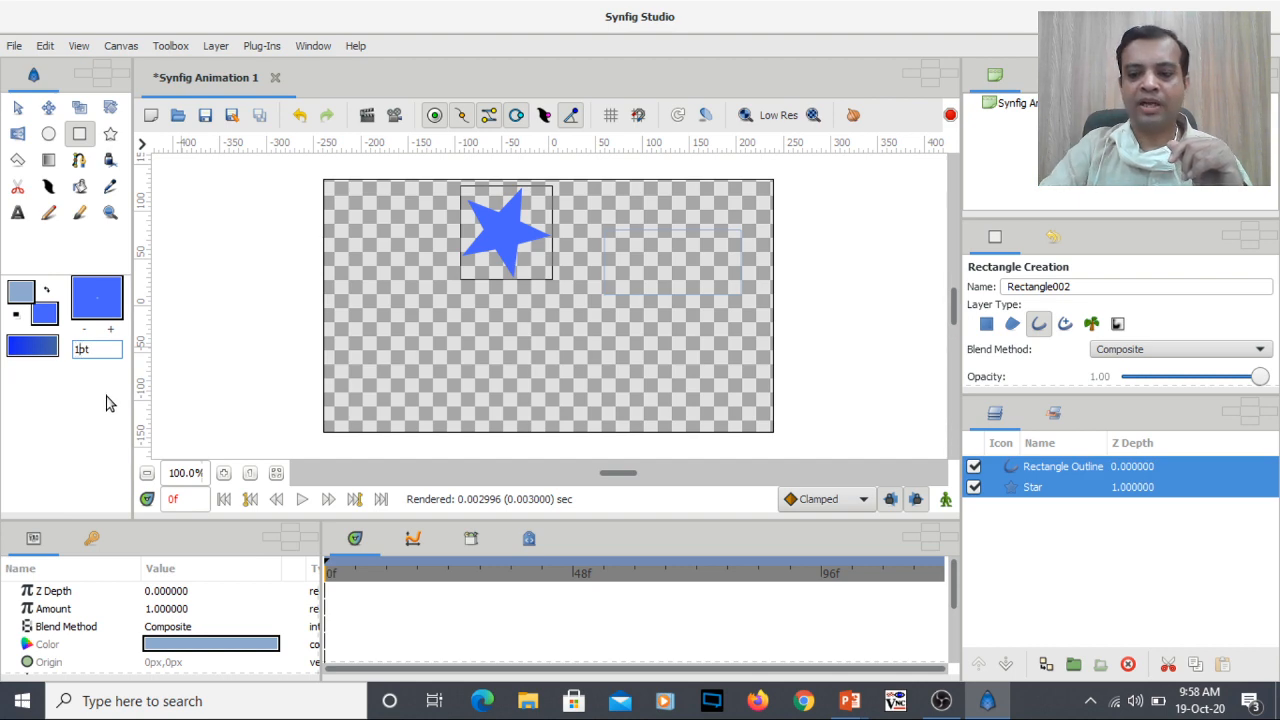
type("8")
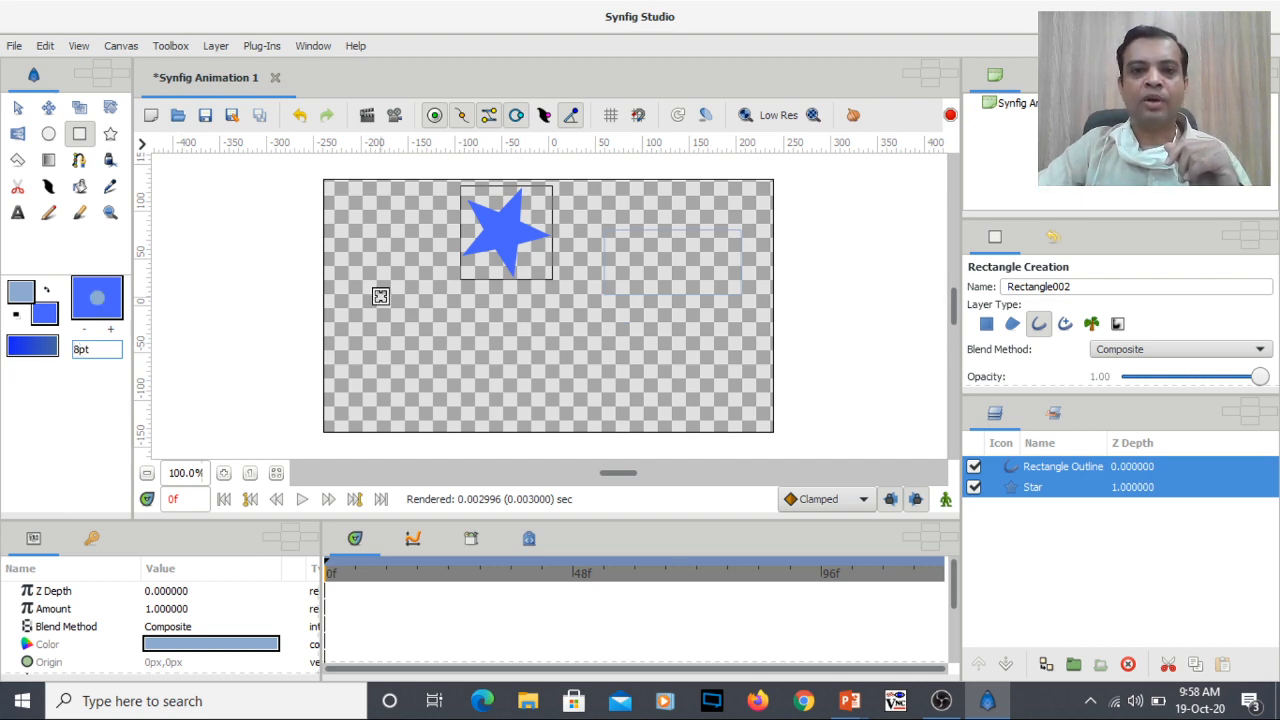
mouse_move(373, 293)
left_mouse_down()
mouse_move(480, 351)
mouse_move(500, 345)
left_mouse_up()
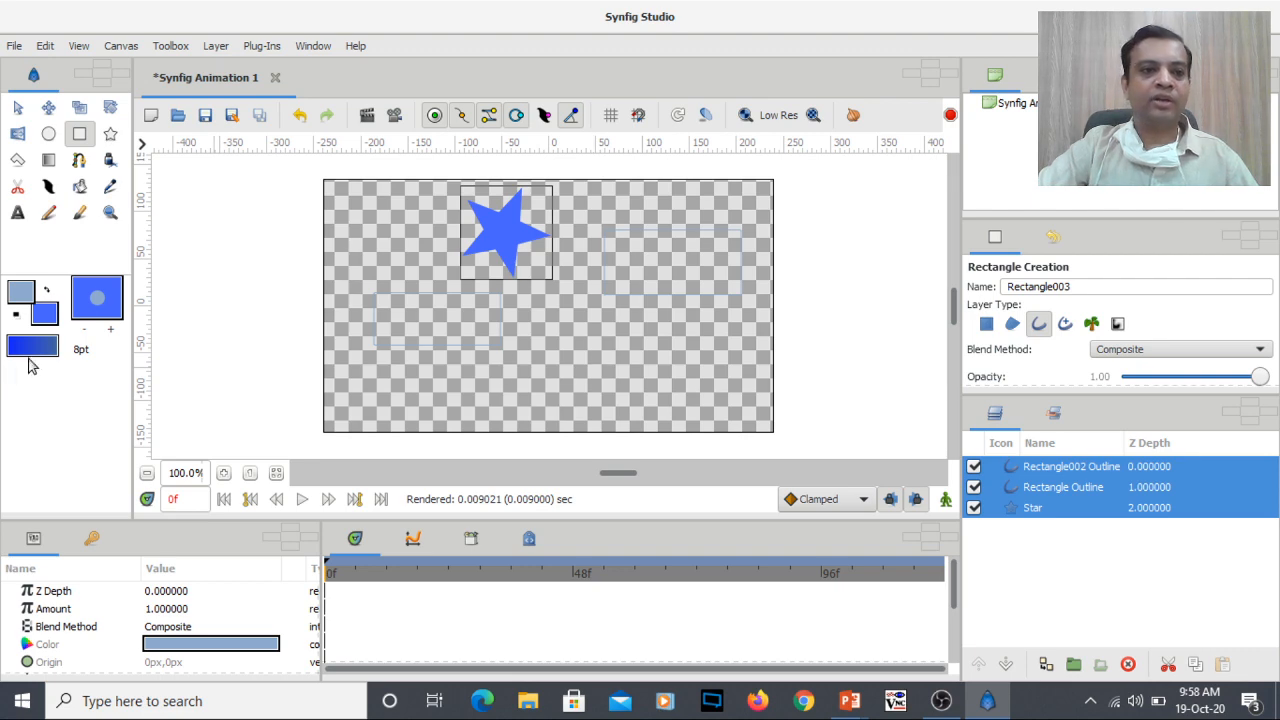
- Set the outline color to purple (46019b) and draw an outline rectangle below and to the right of the star
double_click(24, 296)
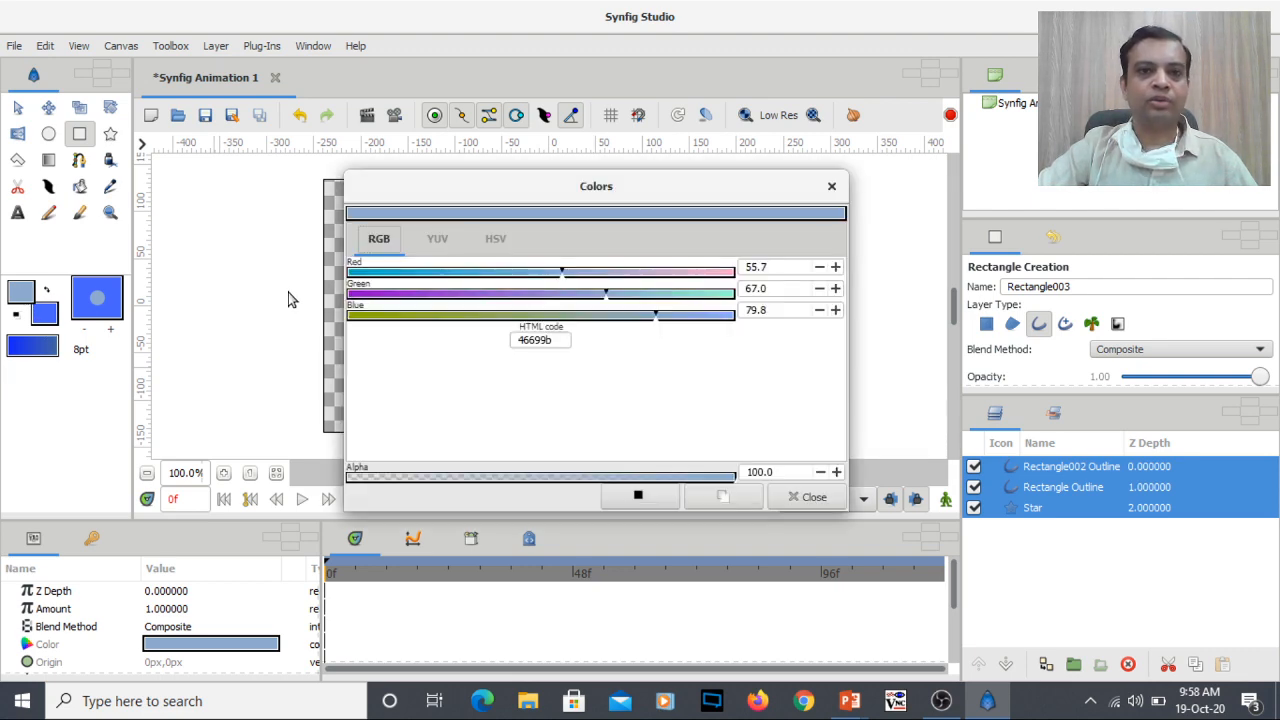
left_click(382, 295)
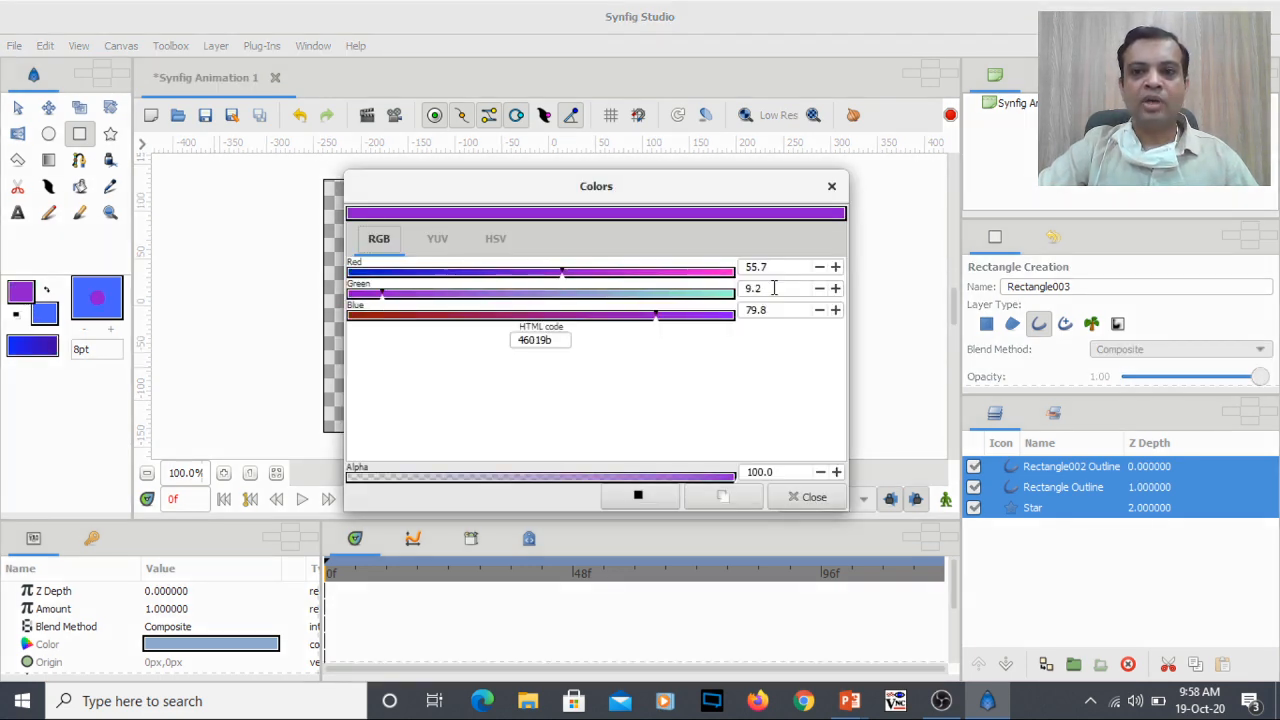
left_click(800, 497)
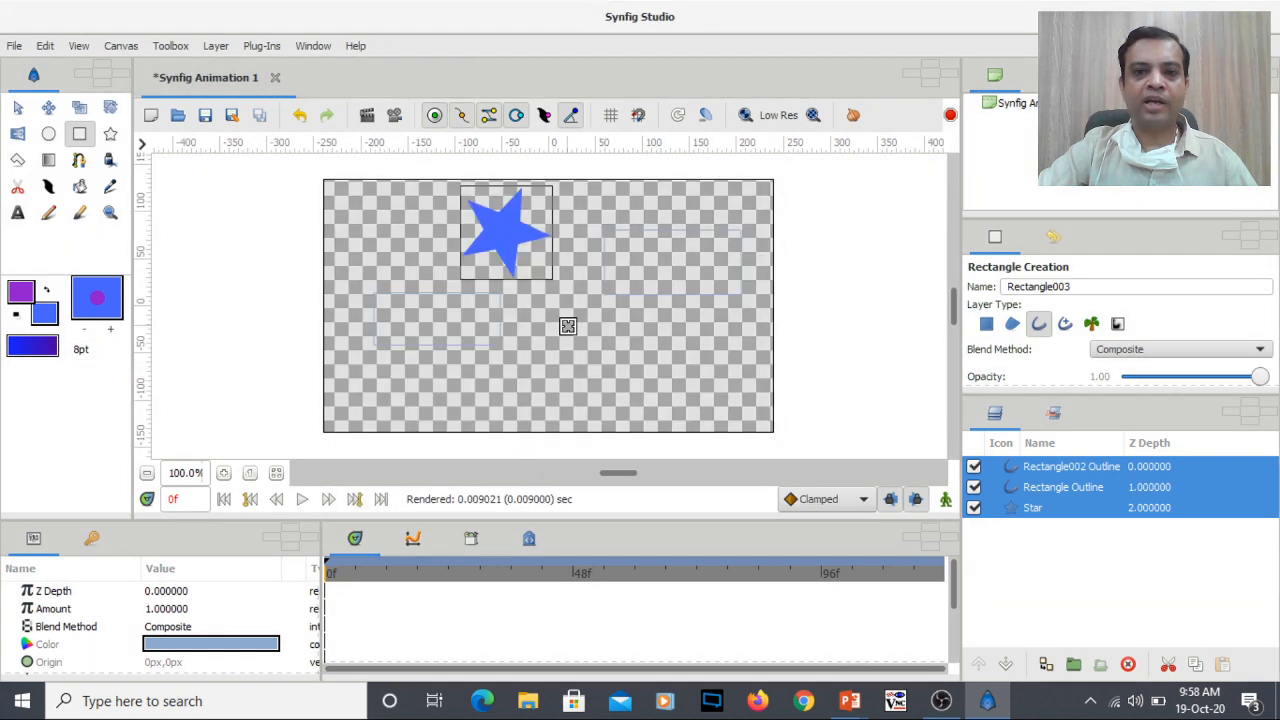
left_click_drag(568, 326, 707, 365)
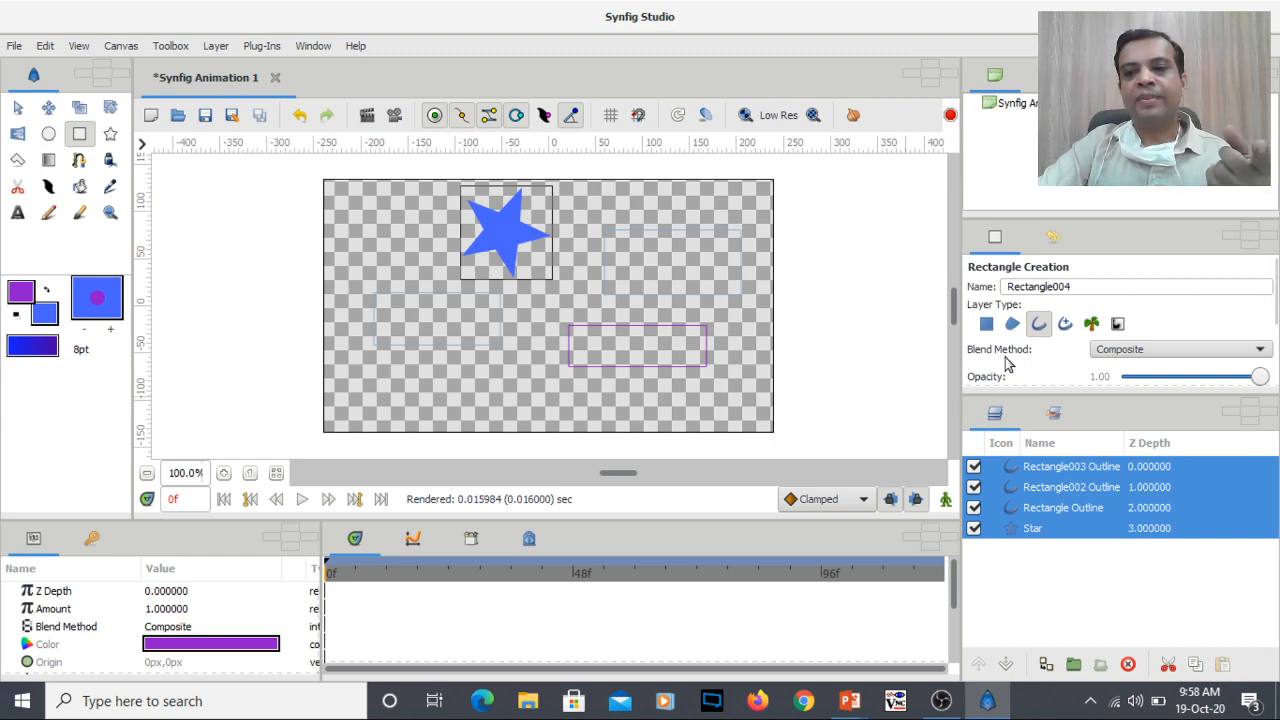
- Enable the rectangle layer type alongside the outline and draw a filled, outlined rectangle to the left of the star
left_click(990, 327)
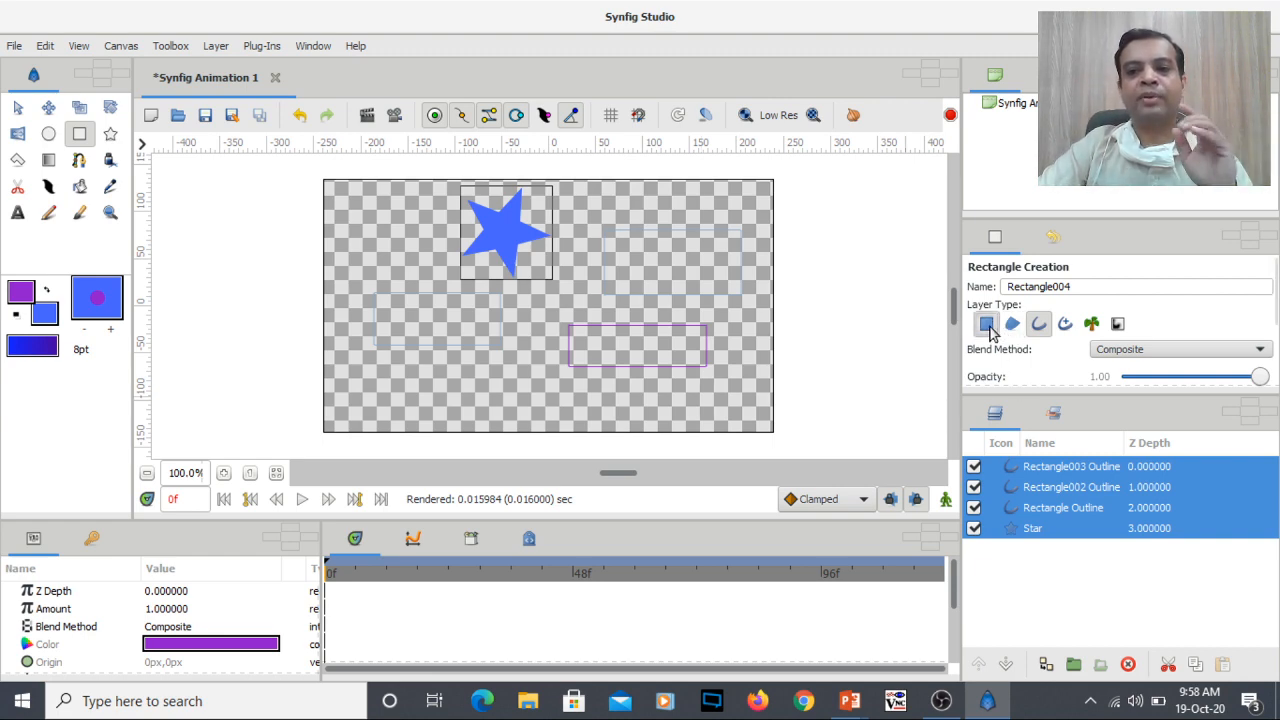
left_click_drag(352, 213, 458, 262)
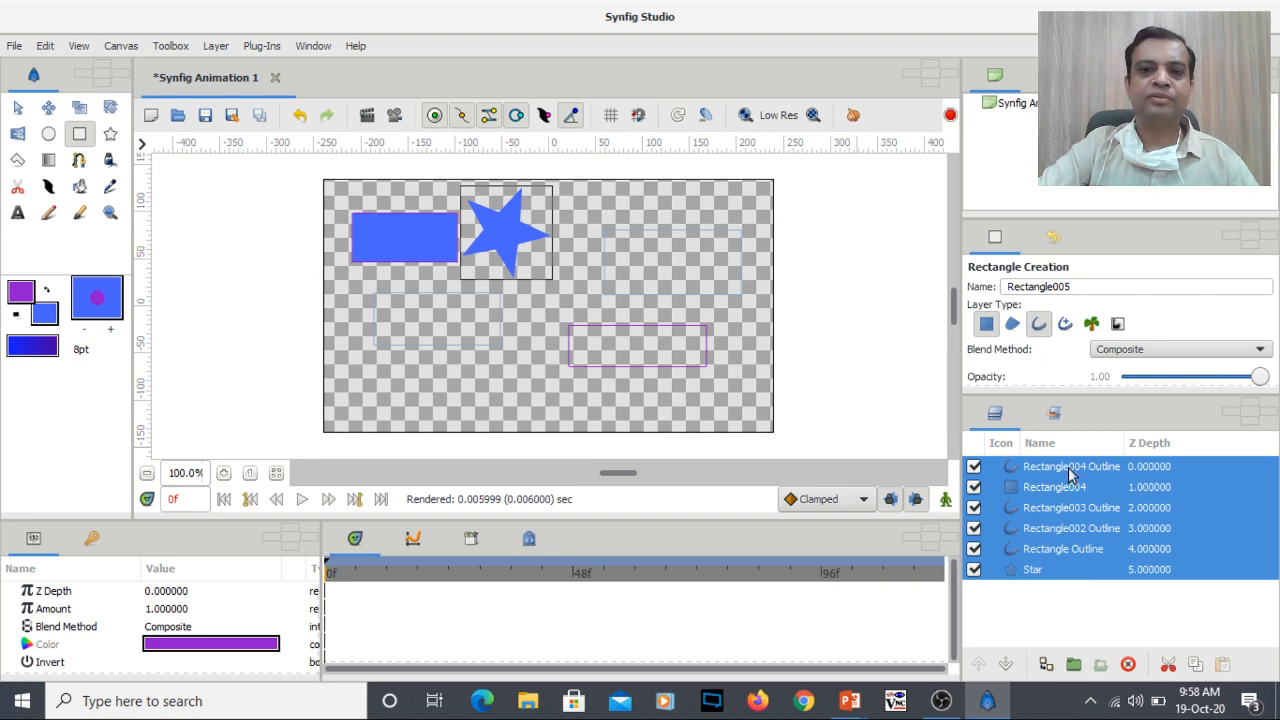
- Toggle the visibility of the Rectangle004 Outline, Rectangle004 and Rectangle003 Outline layers off and on to identify their shapes
left_click(975, 472)
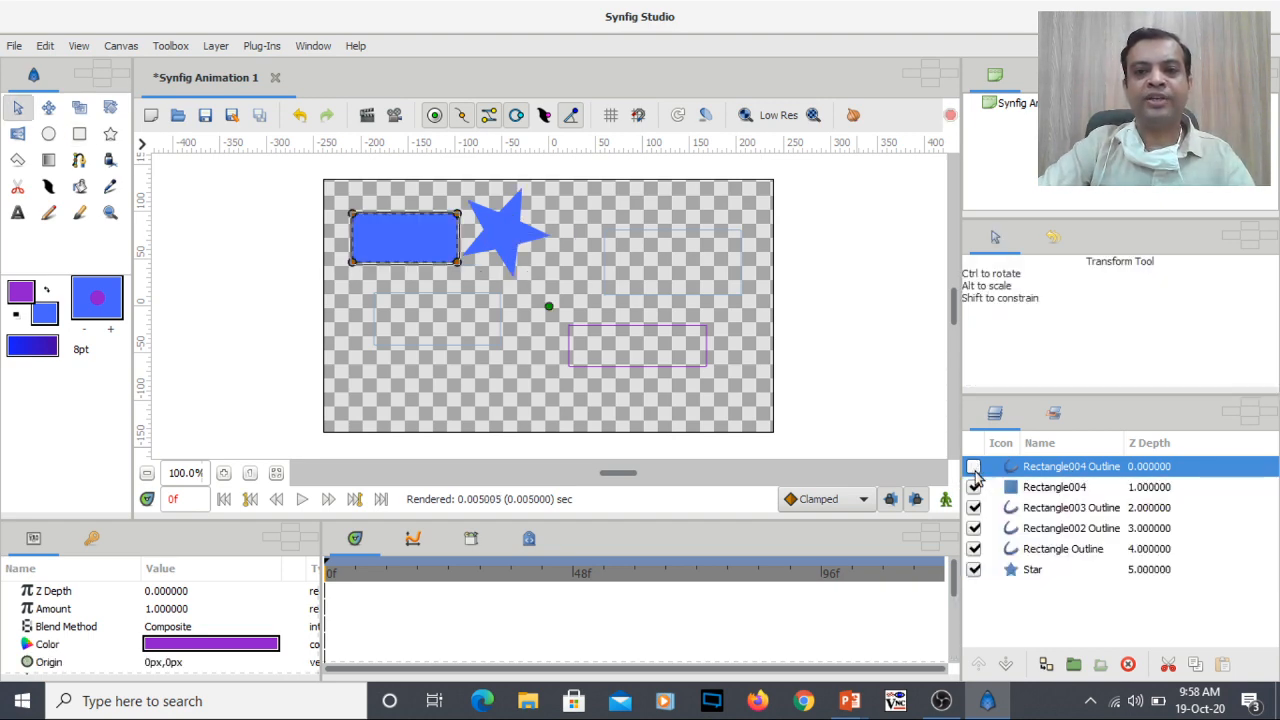
left_click(975, 469)
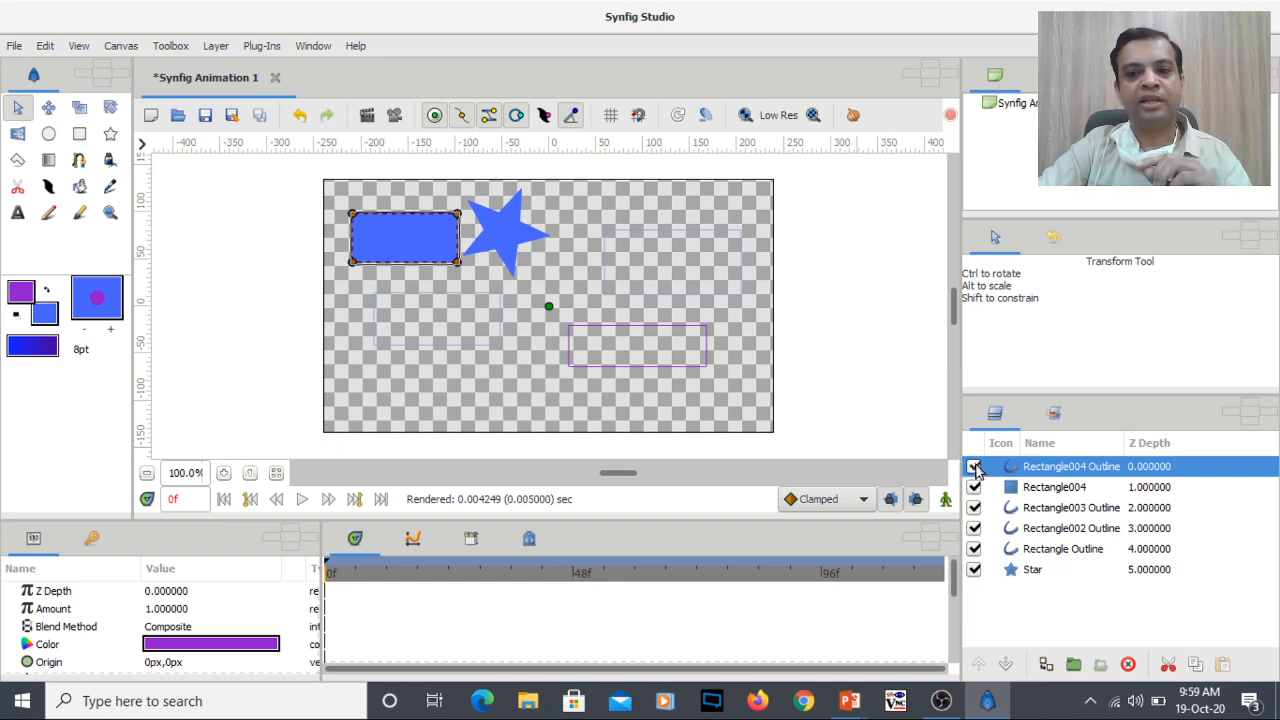
left_click(974, 466)
left_click(975, 467)
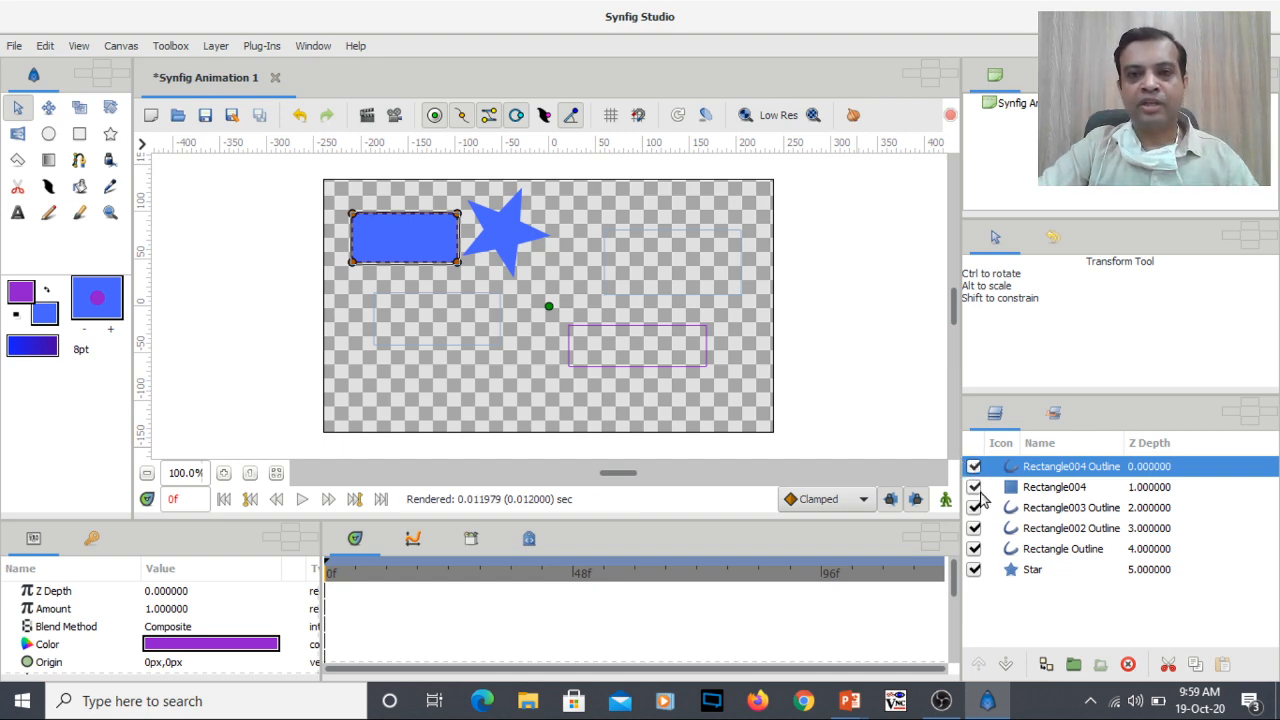
left_click(974, 487)
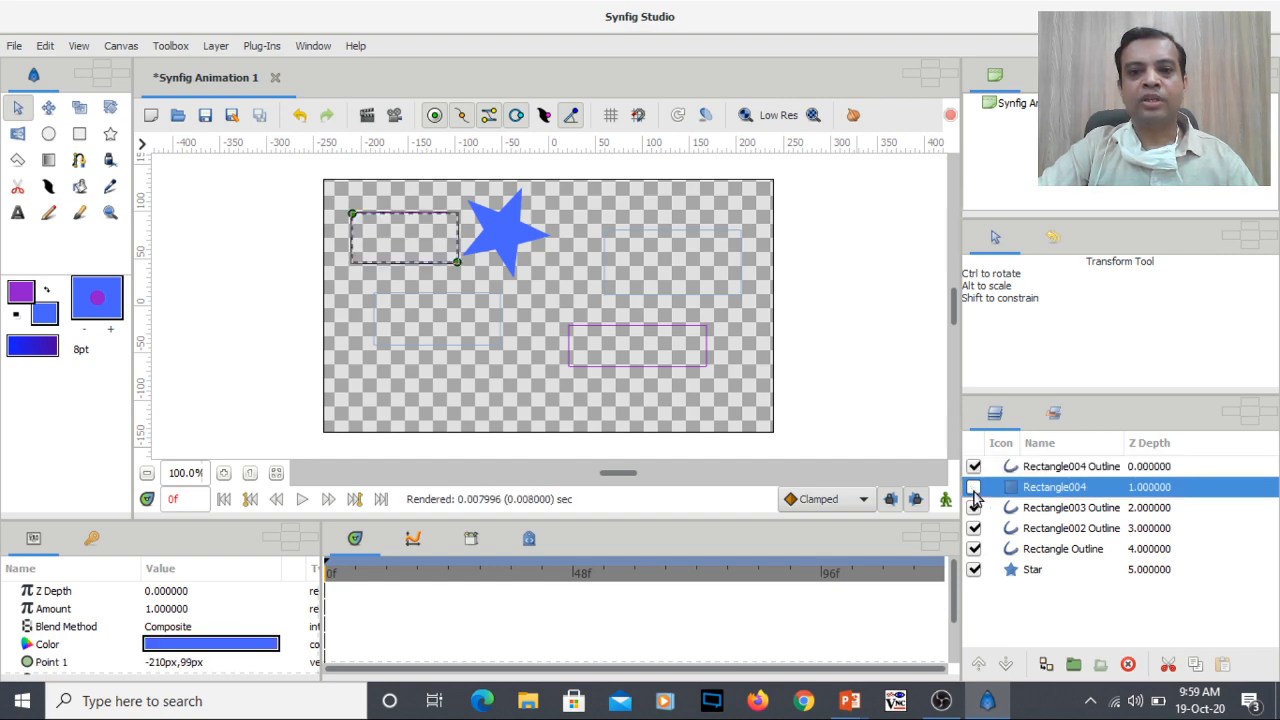
left_click(974, 487)
left_click(977, 508)
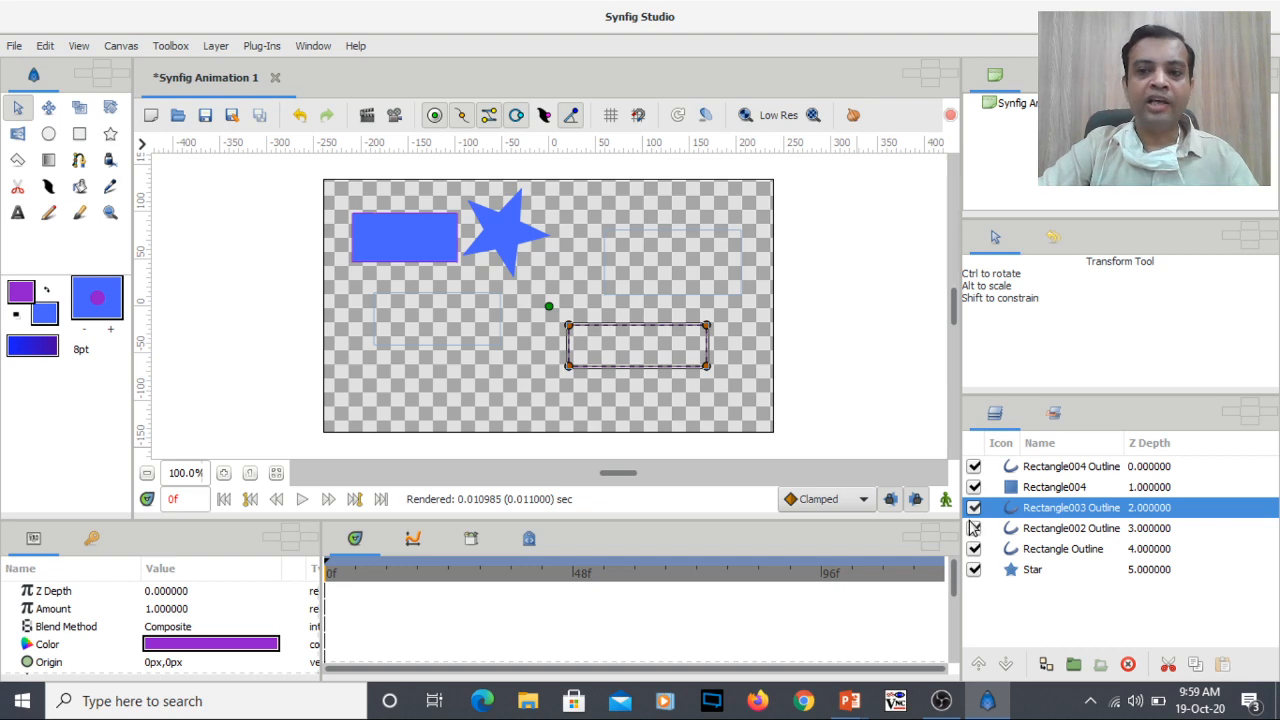
left_click(975, 508)
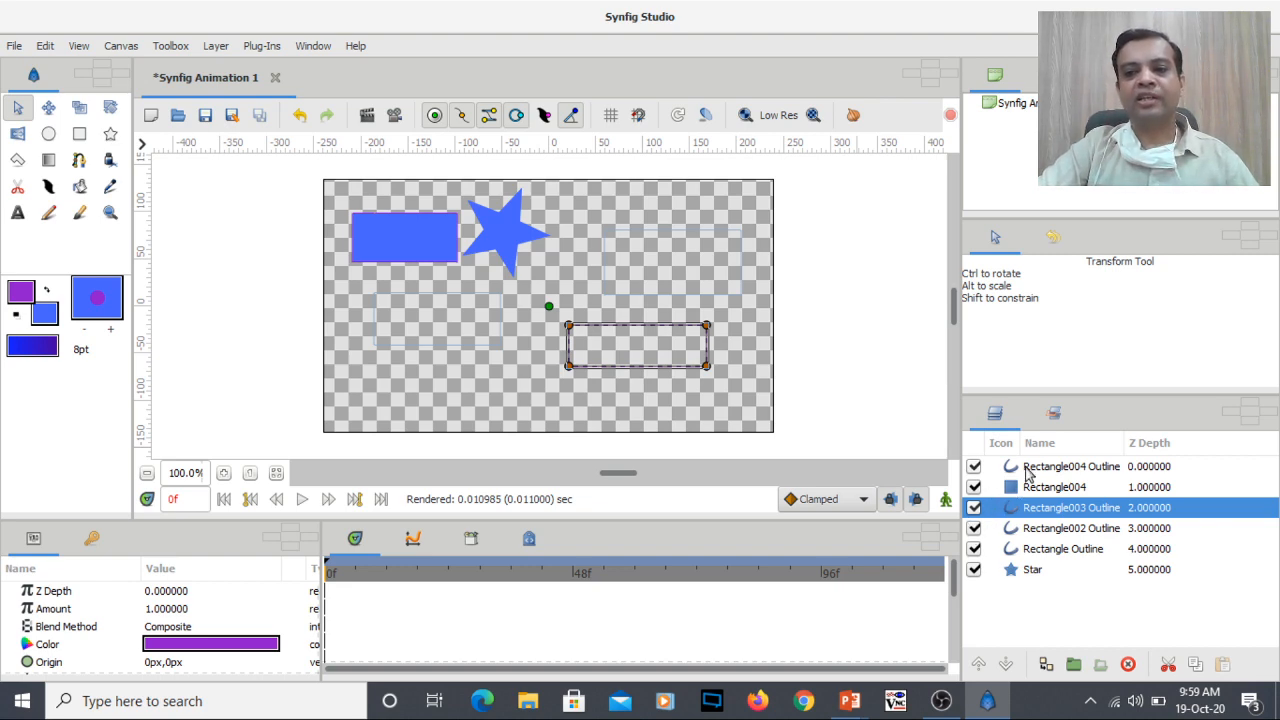
- Delete the Rectangle004 Outline and Rectangle Outline layers, then clear the selection on the canvas
left_click(975, 469)
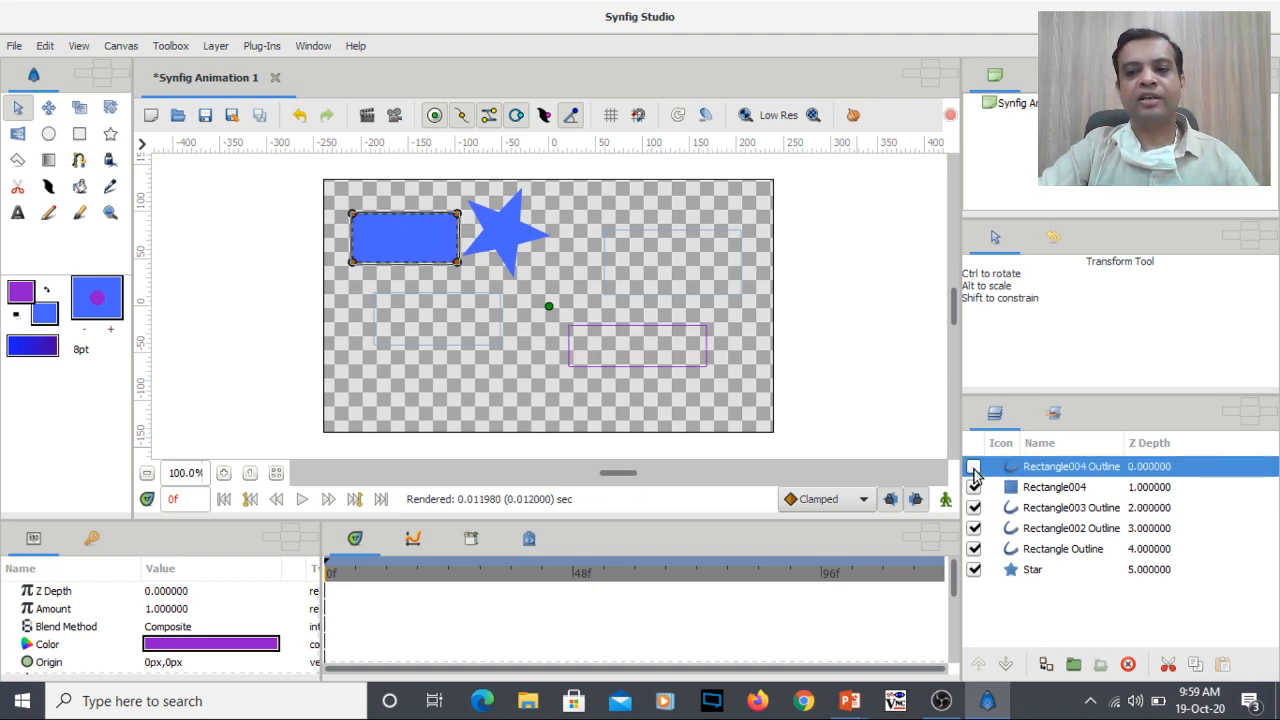
right_click(975, 475)
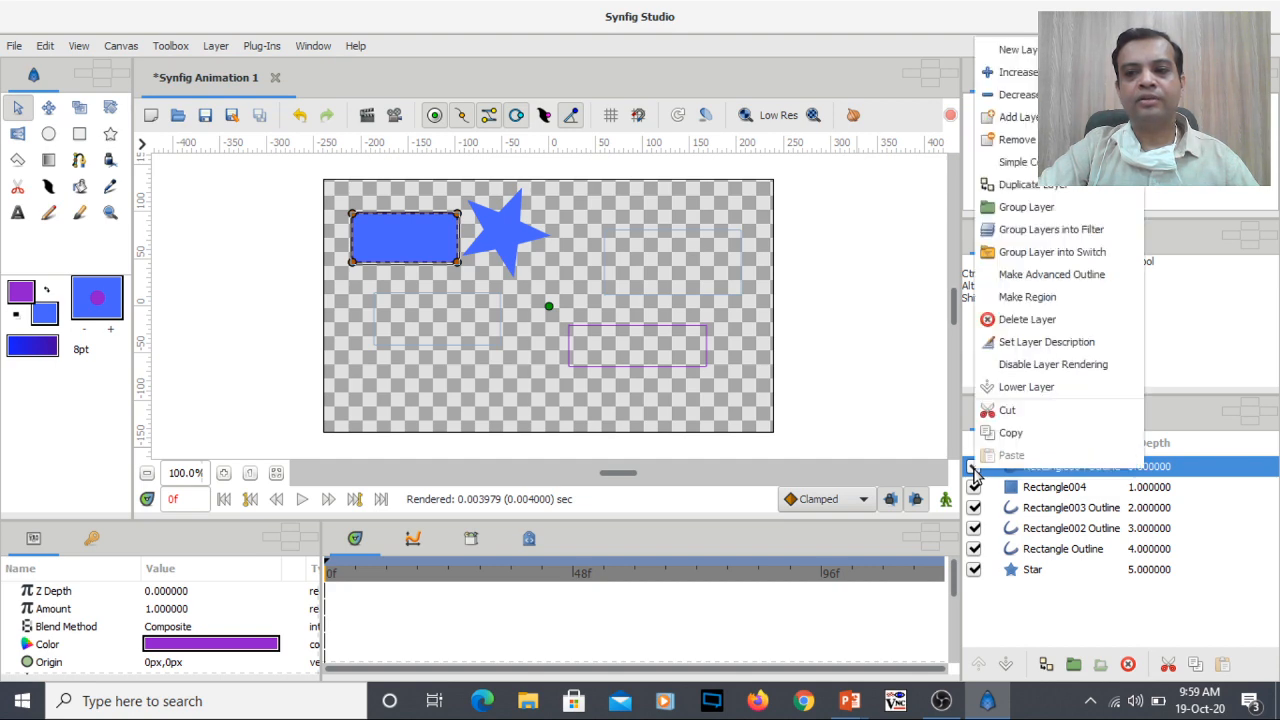
left_click(1045, 325)
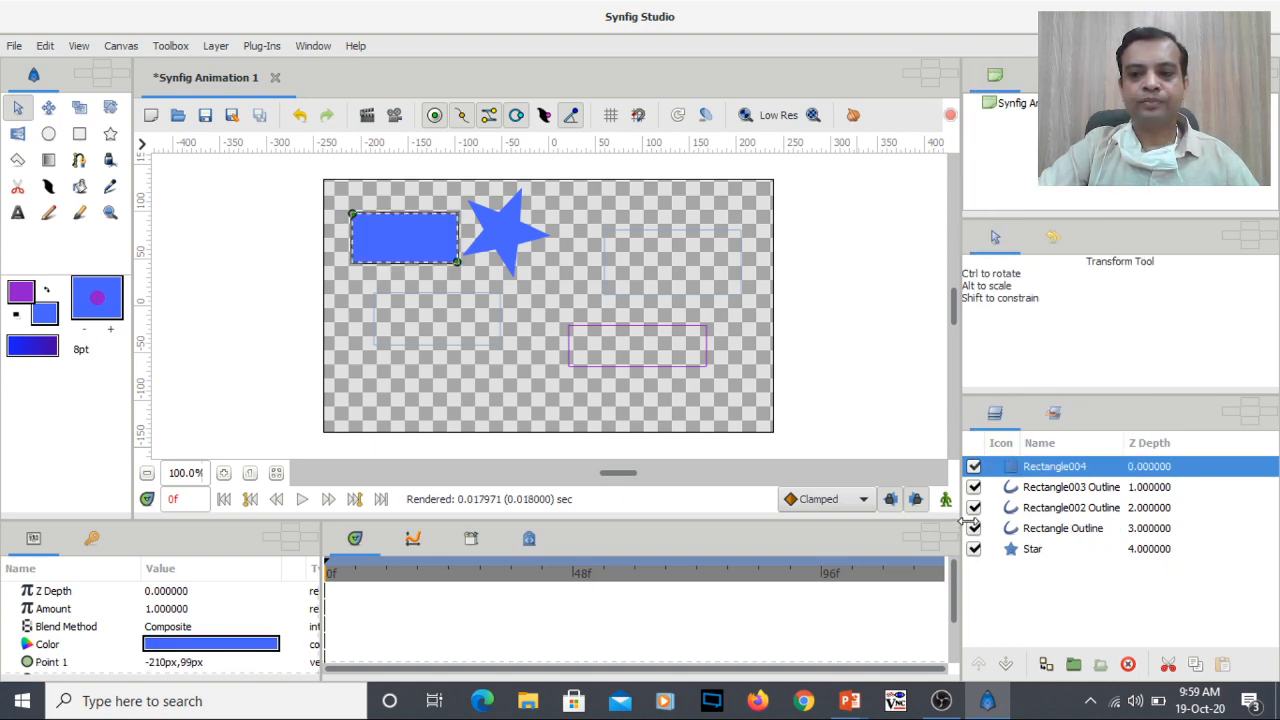
left_click(976, 528)
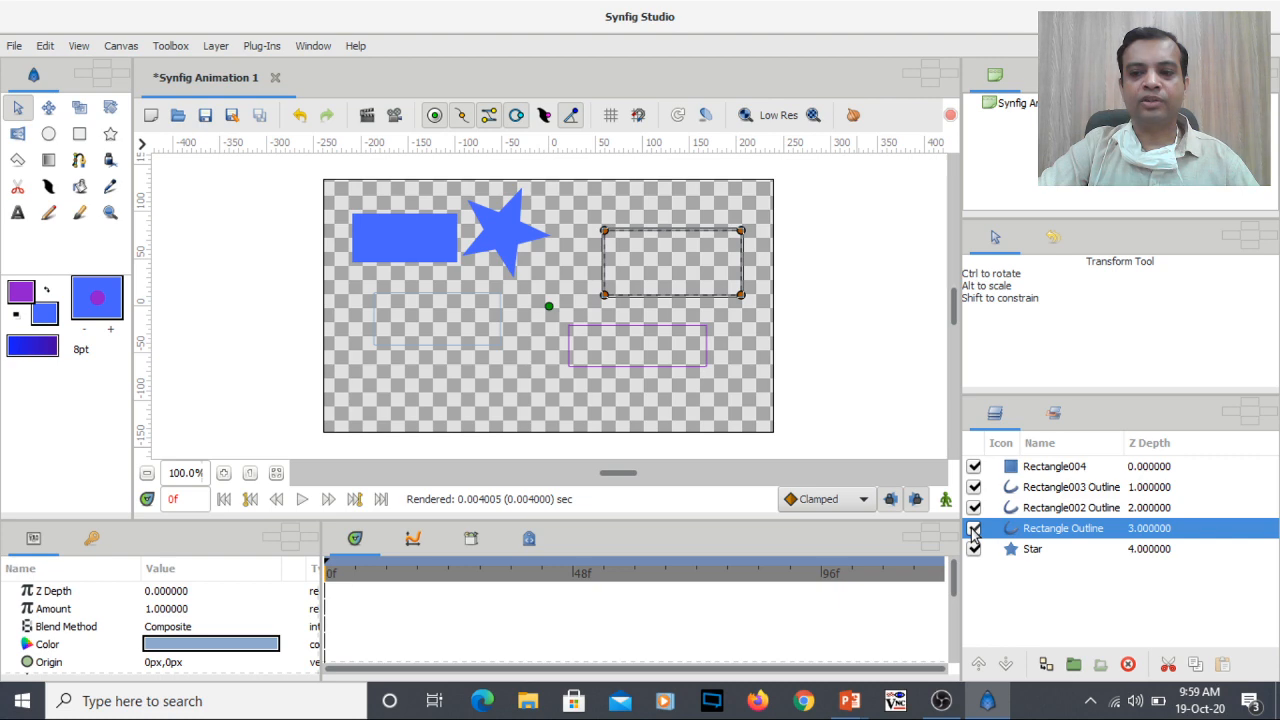
right_click(977, 530)
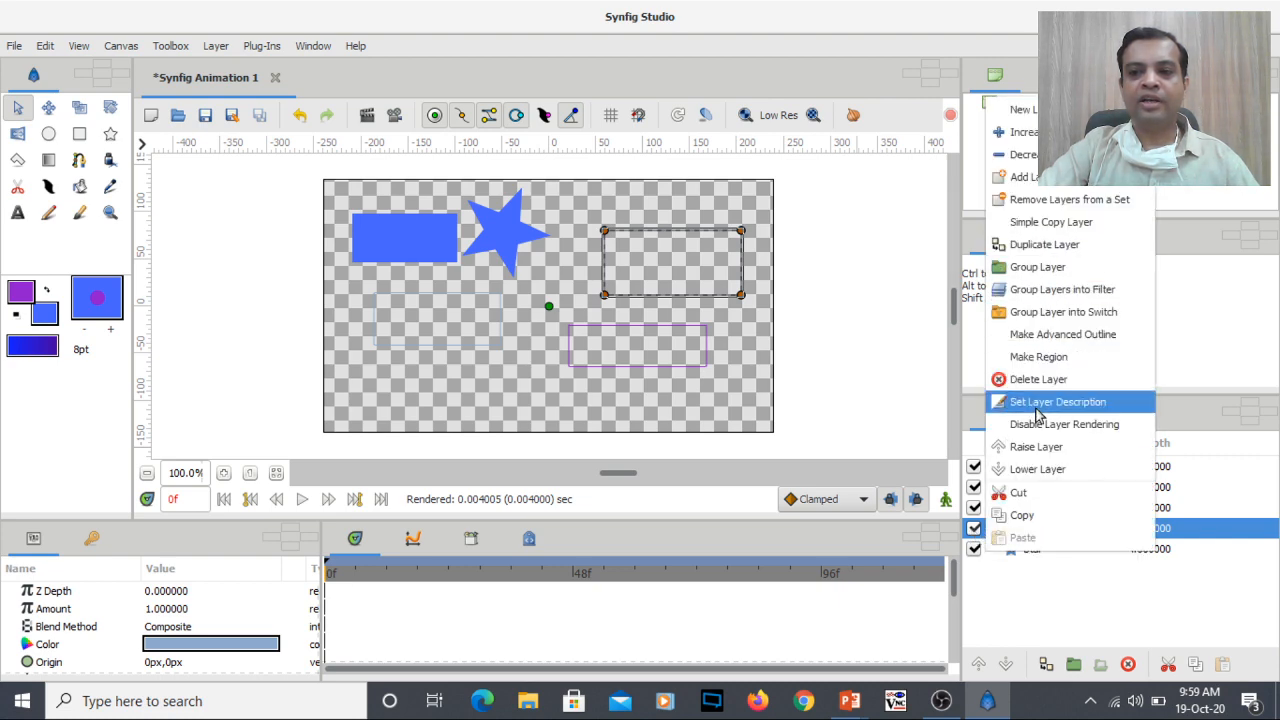
left_click(1043, 387)
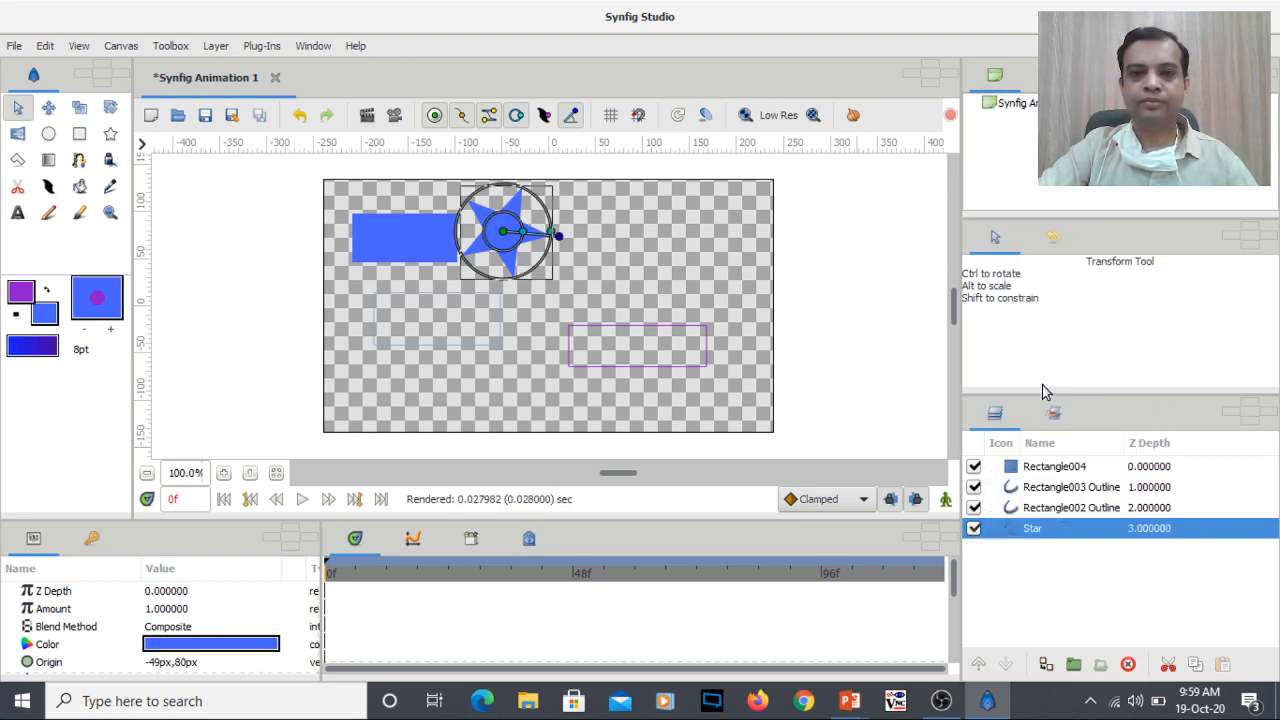
left_click(715, 269)
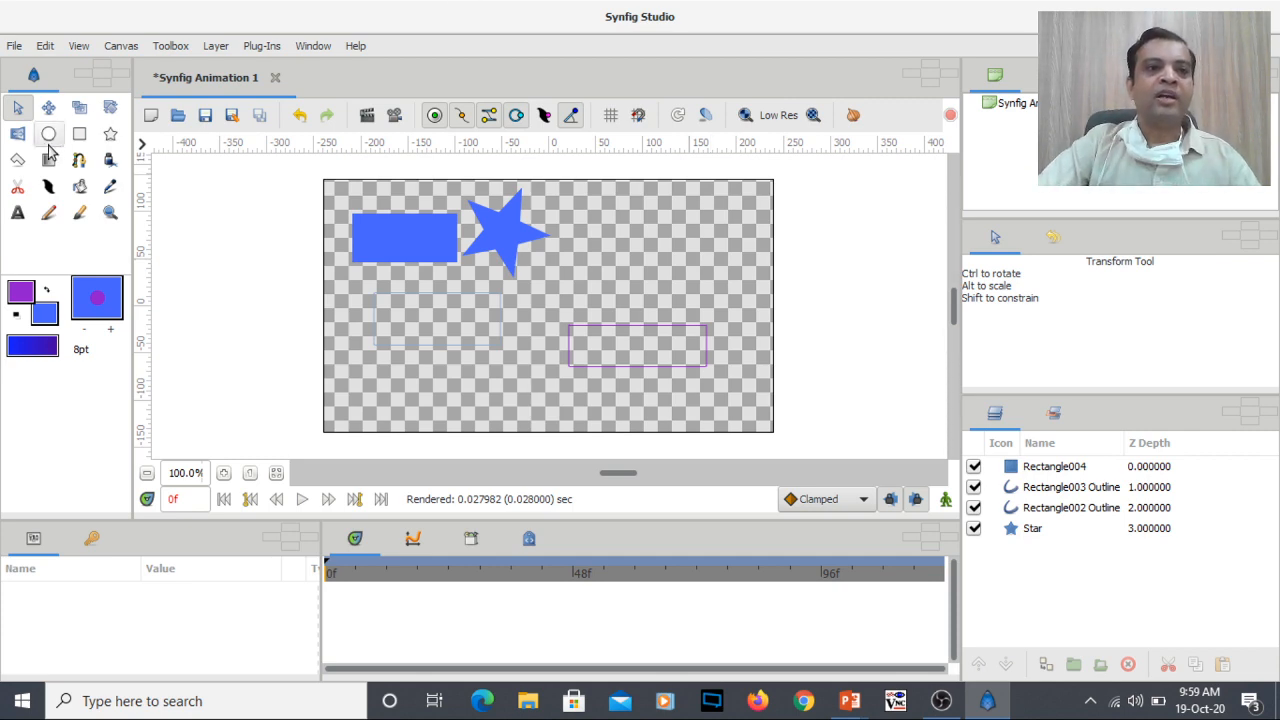
- Draw a closed, filled seven-vertex polygon that crosses itself near the canvas centre, spanning the areas below and to the right of the star
left_click(18, 161)
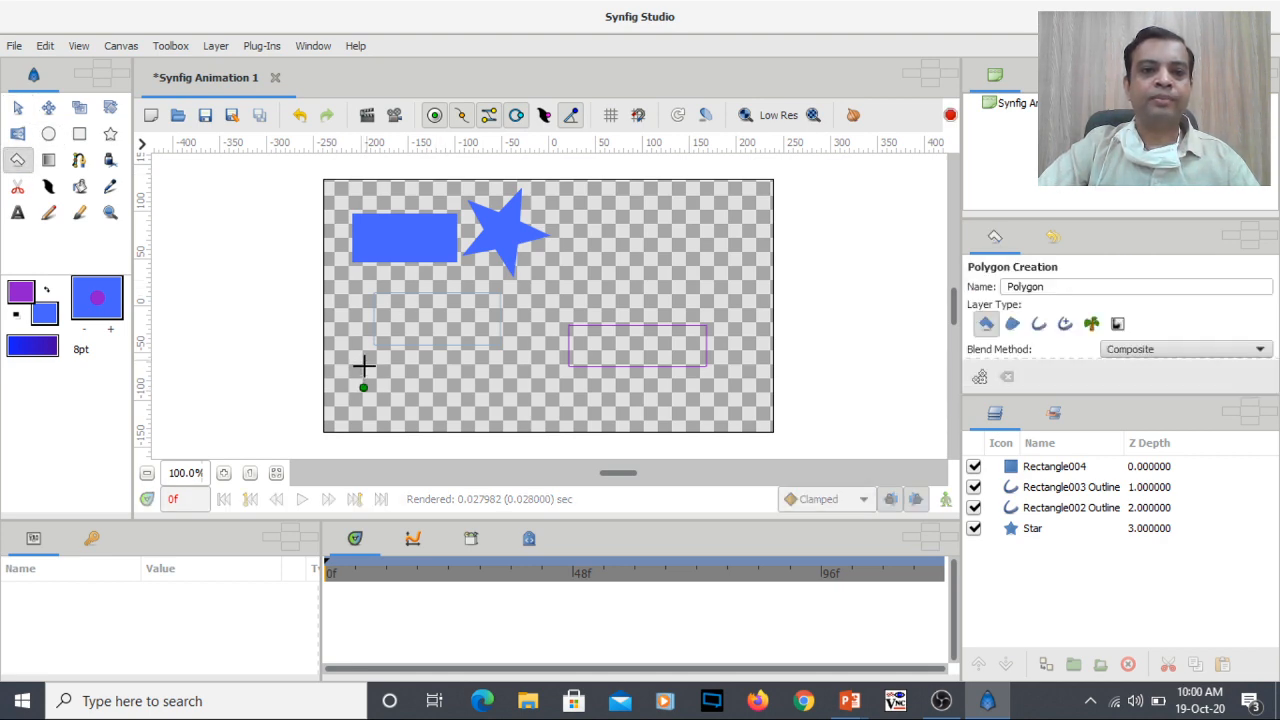
left_click(590, 235)
left_click(549, 314)
left_click(541, 386)
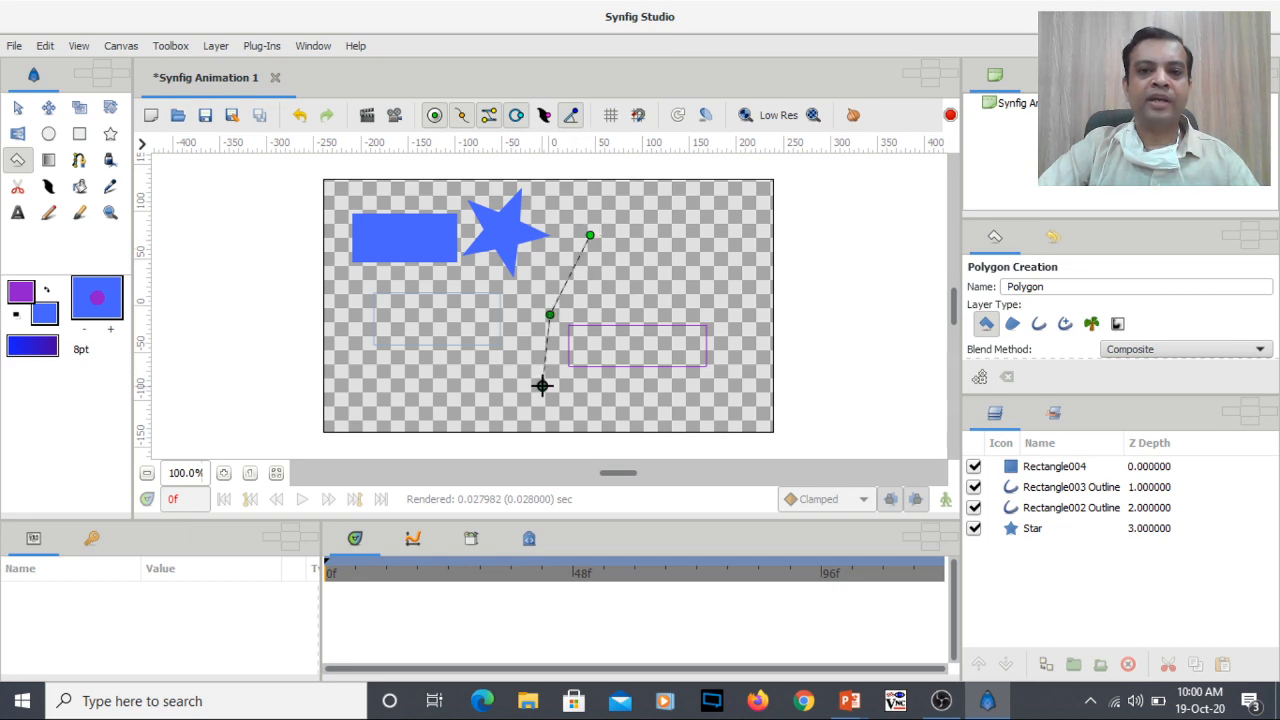
left_click(454, 391)
left_click(403, 299)
left_click(618, 302)
left_click(699, 233)
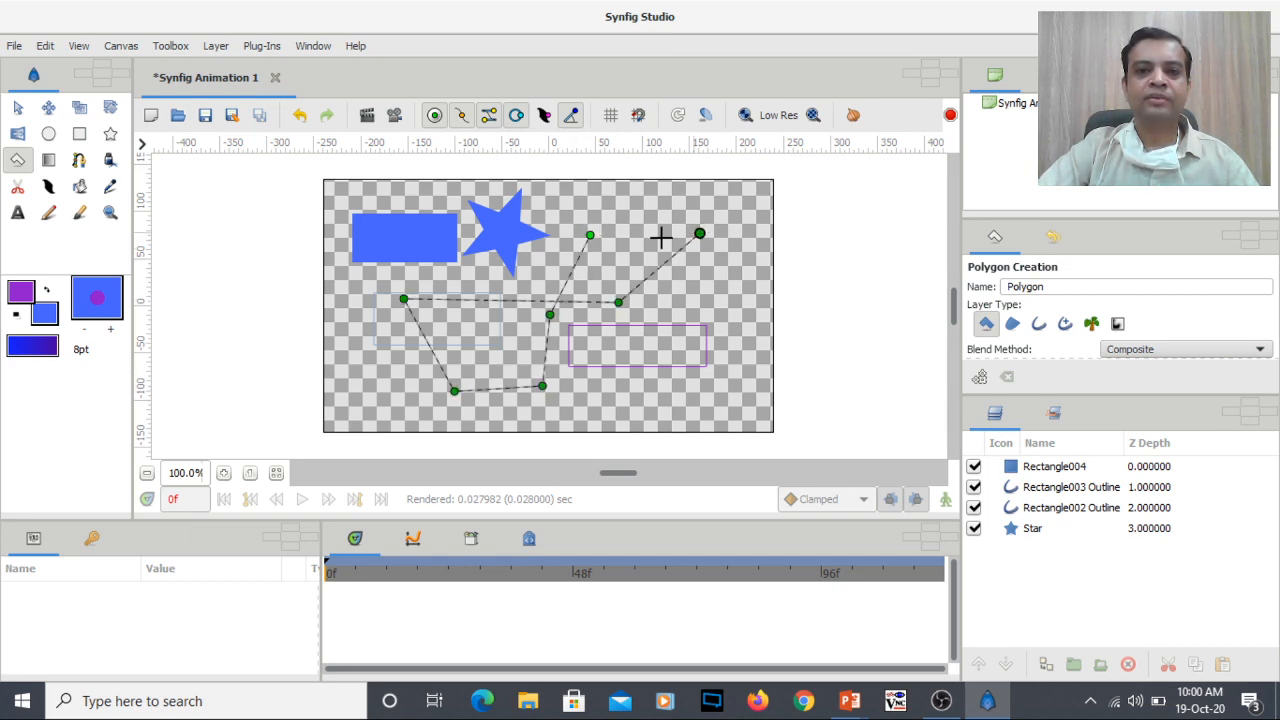
left_click(590, 235)
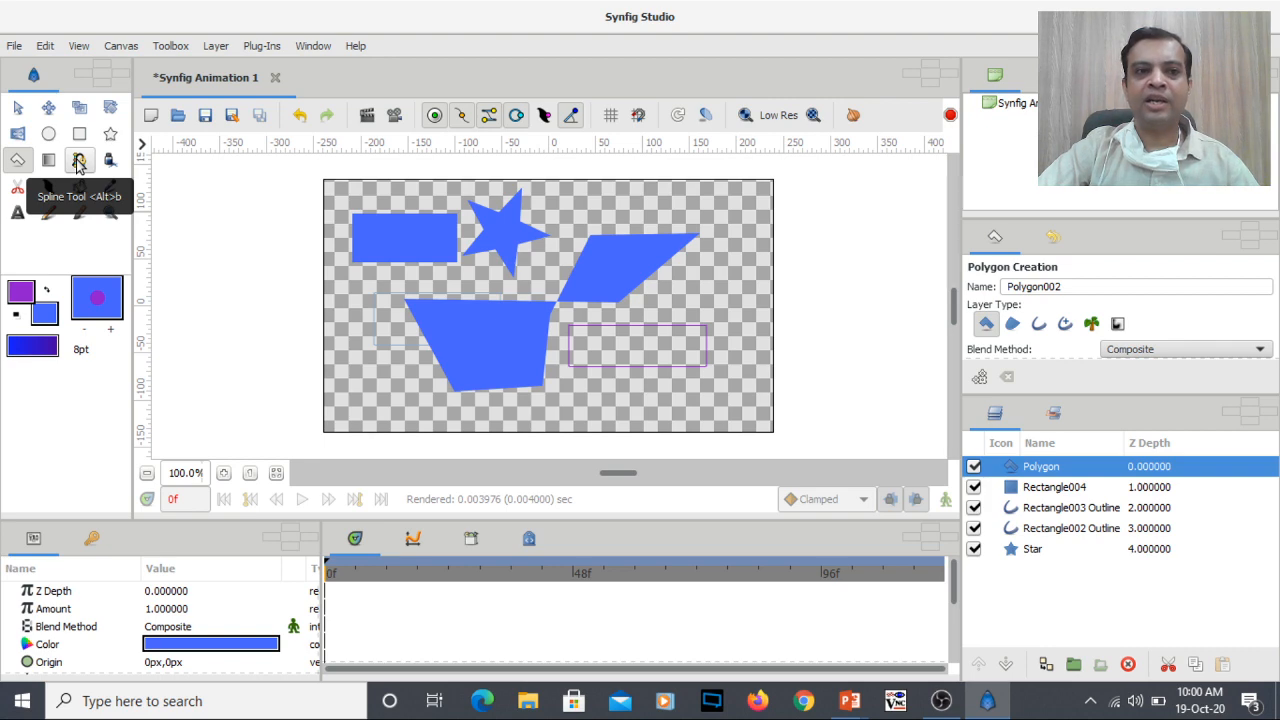
- Draw a four-vertex spline around the upper-right part of the polygon, loop it closed and finish it as a region with an advanced outline
left_click(79, 162)
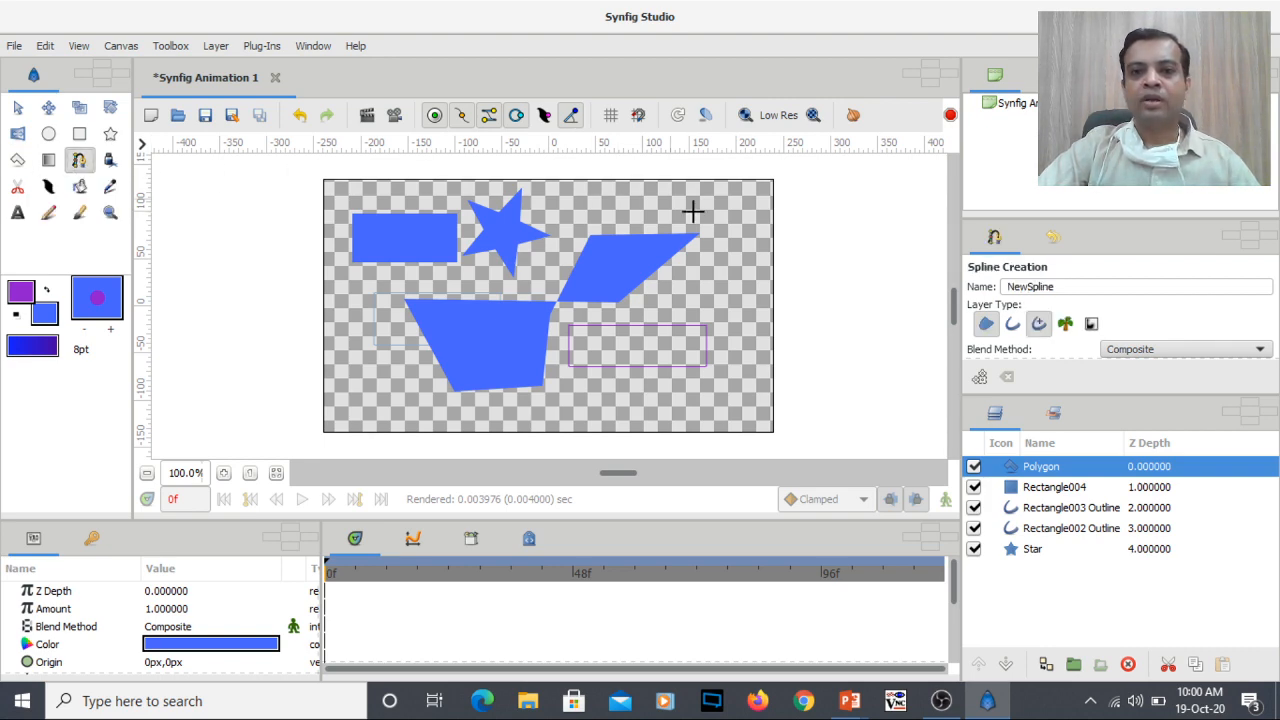
left_click(564, 197)
left_click(734, 196)
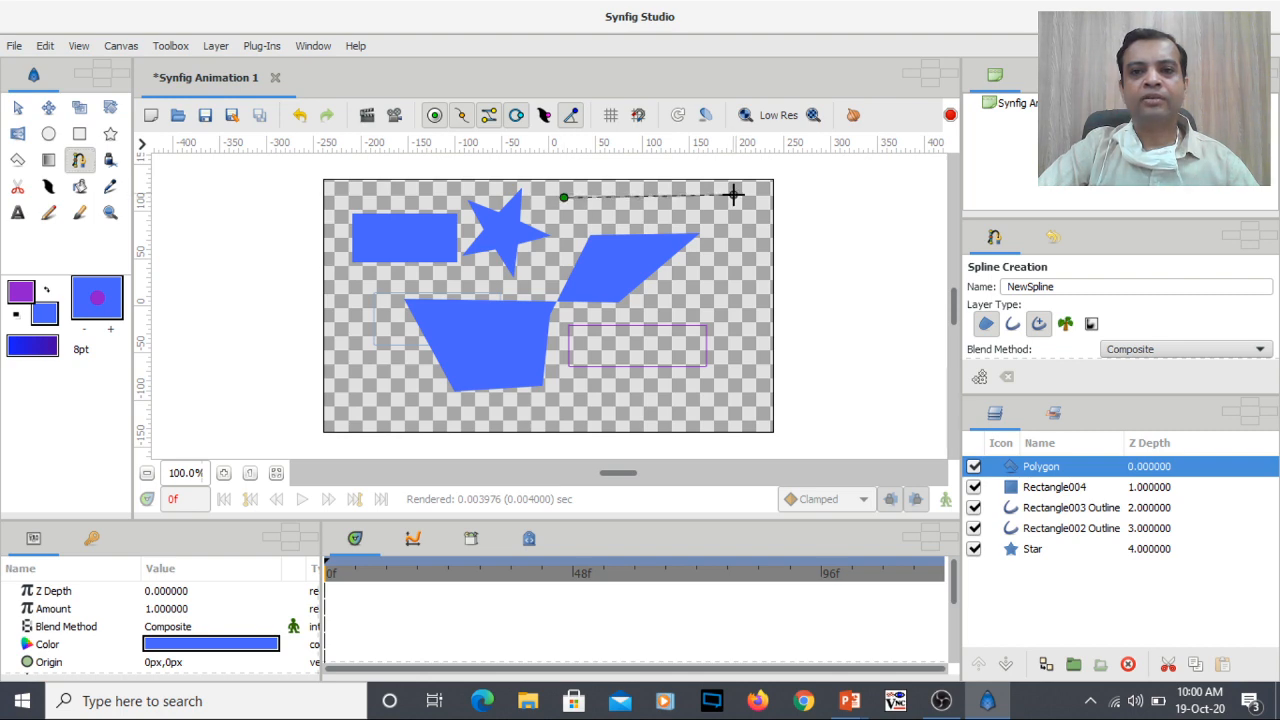
left_click(745, 311)
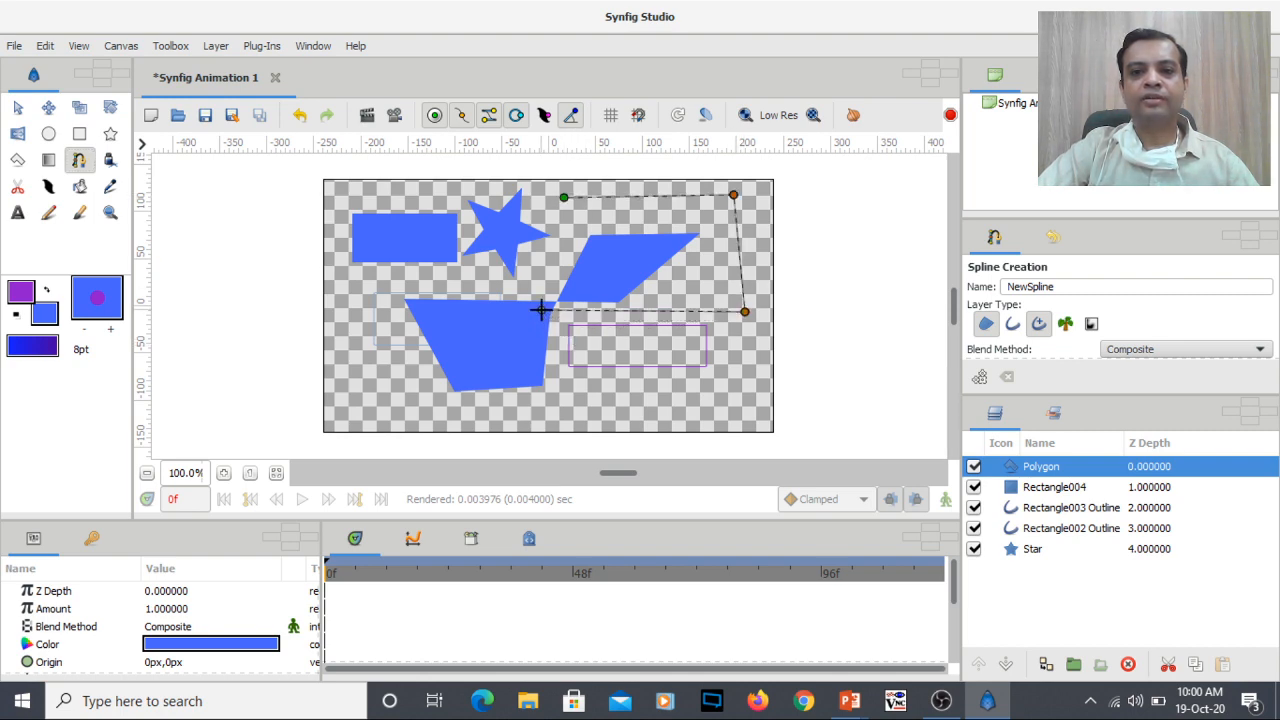
left_click(541, 310)
left_click(564, 197)
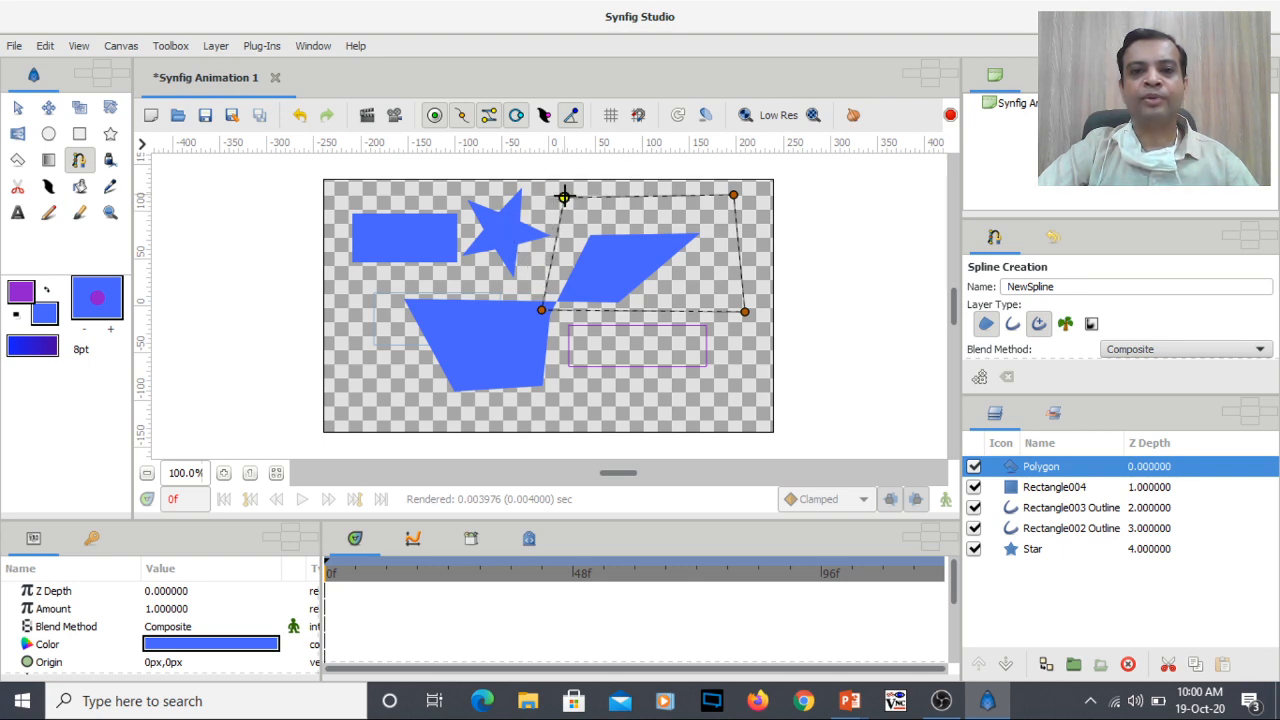
right_click(564, 197)
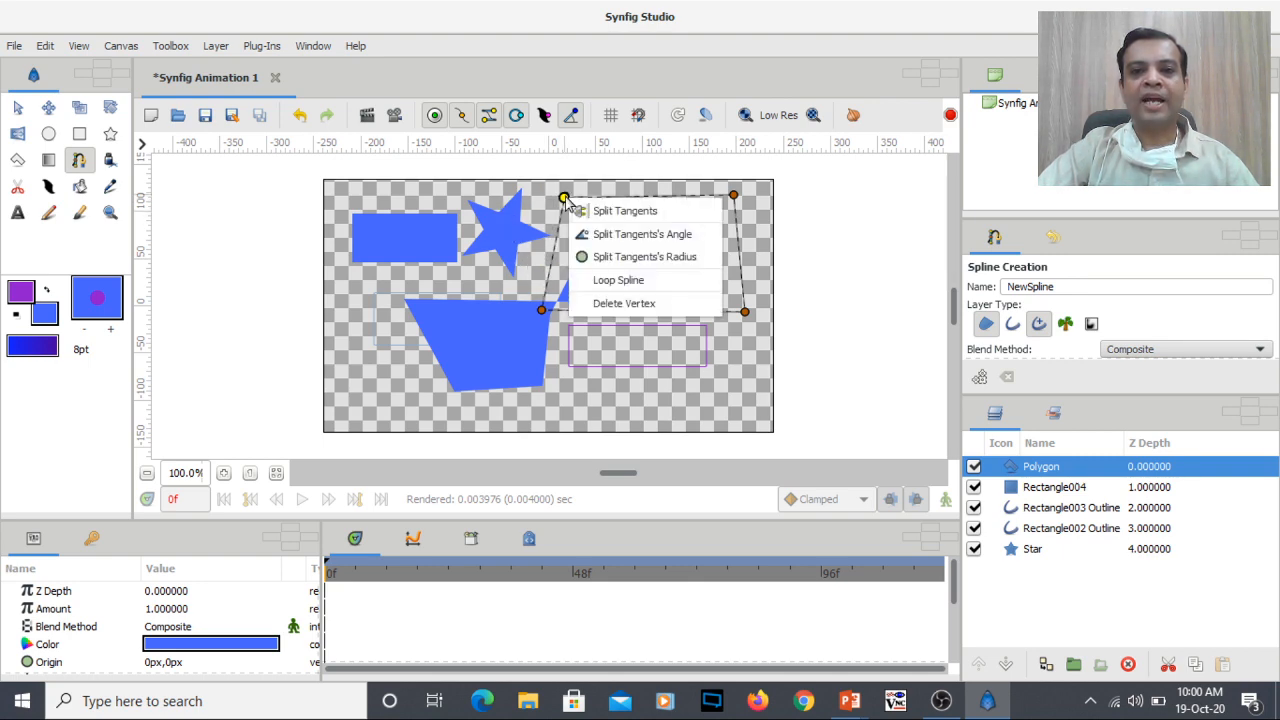
left_click(604, 284)
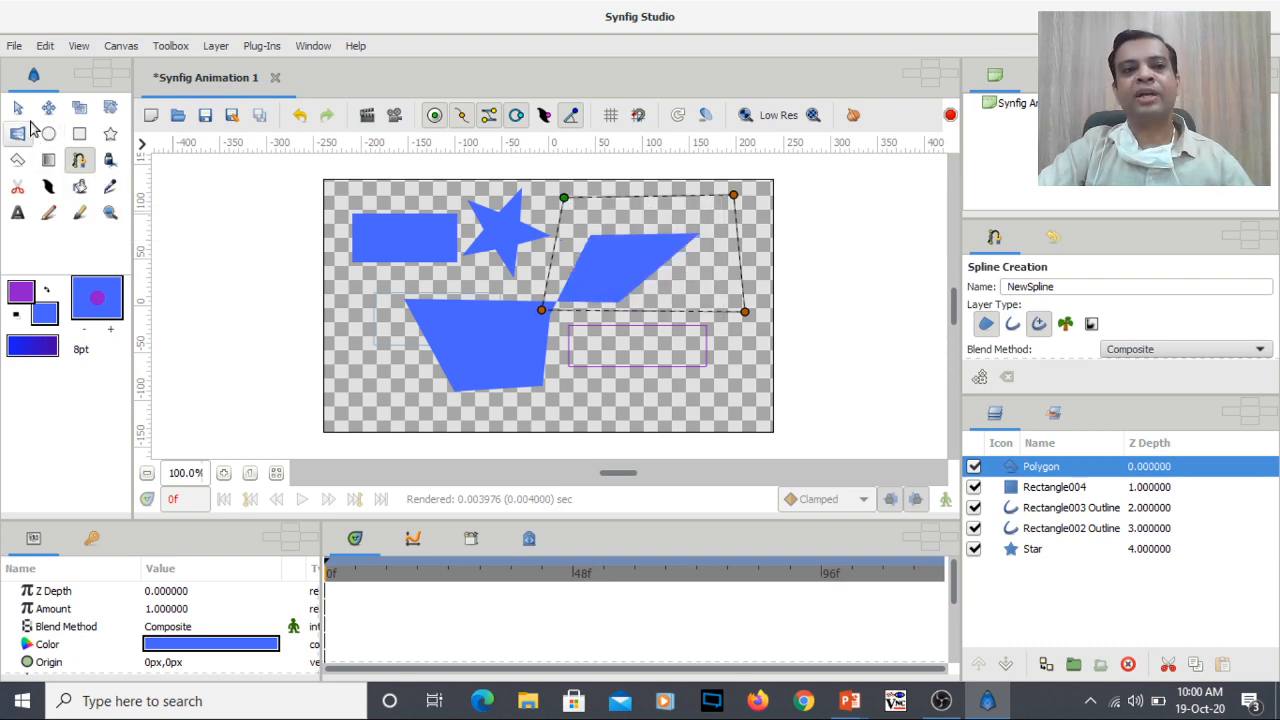
left_click(18, 115)
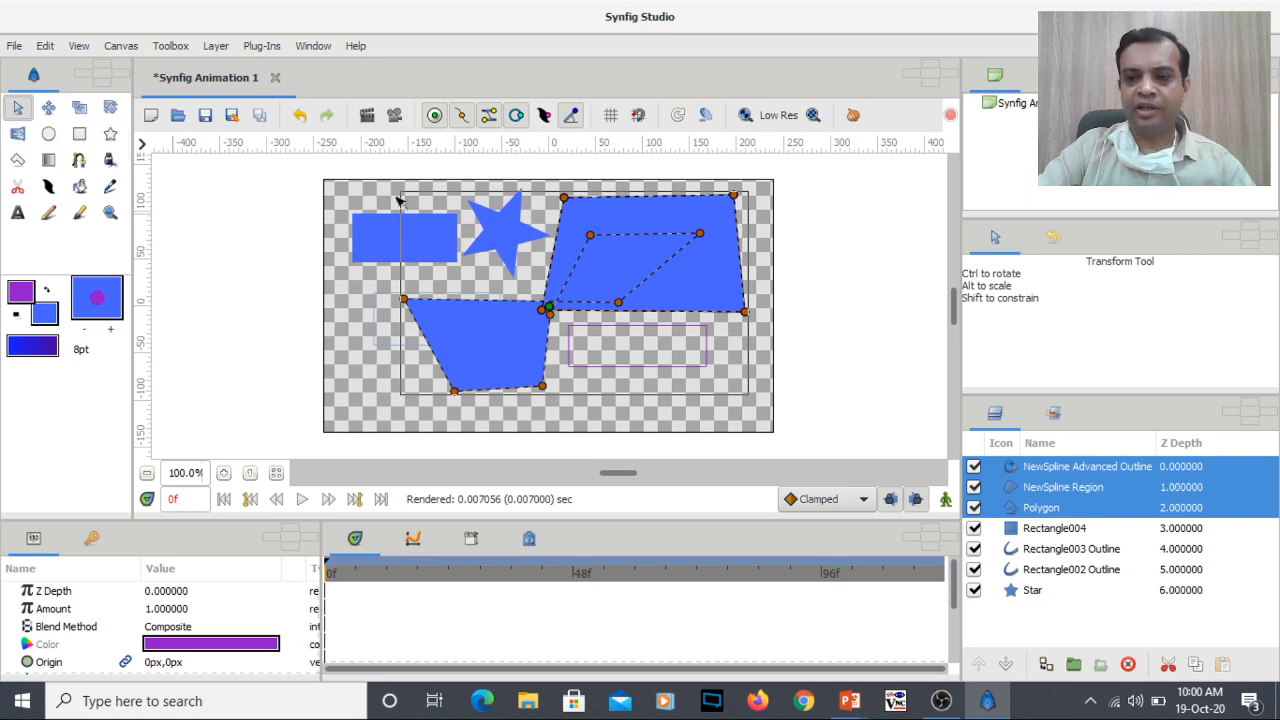
- Delete the Rectangle002 Outline, Rectangle003 Outline, Rectangle004, Polygon and NewSpline Region layers together
left_click(1008, 570)
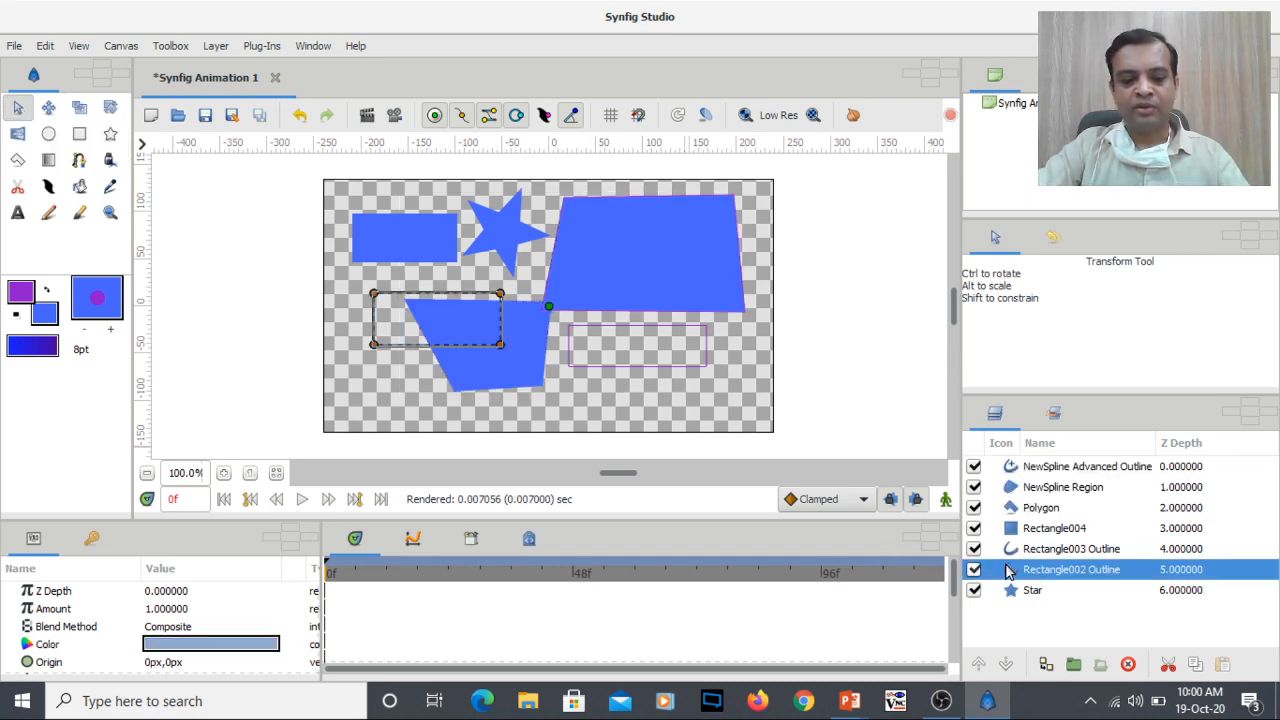
left_click(1007, 549, "ctrl")
left_click(1006, 528, "ctrl")
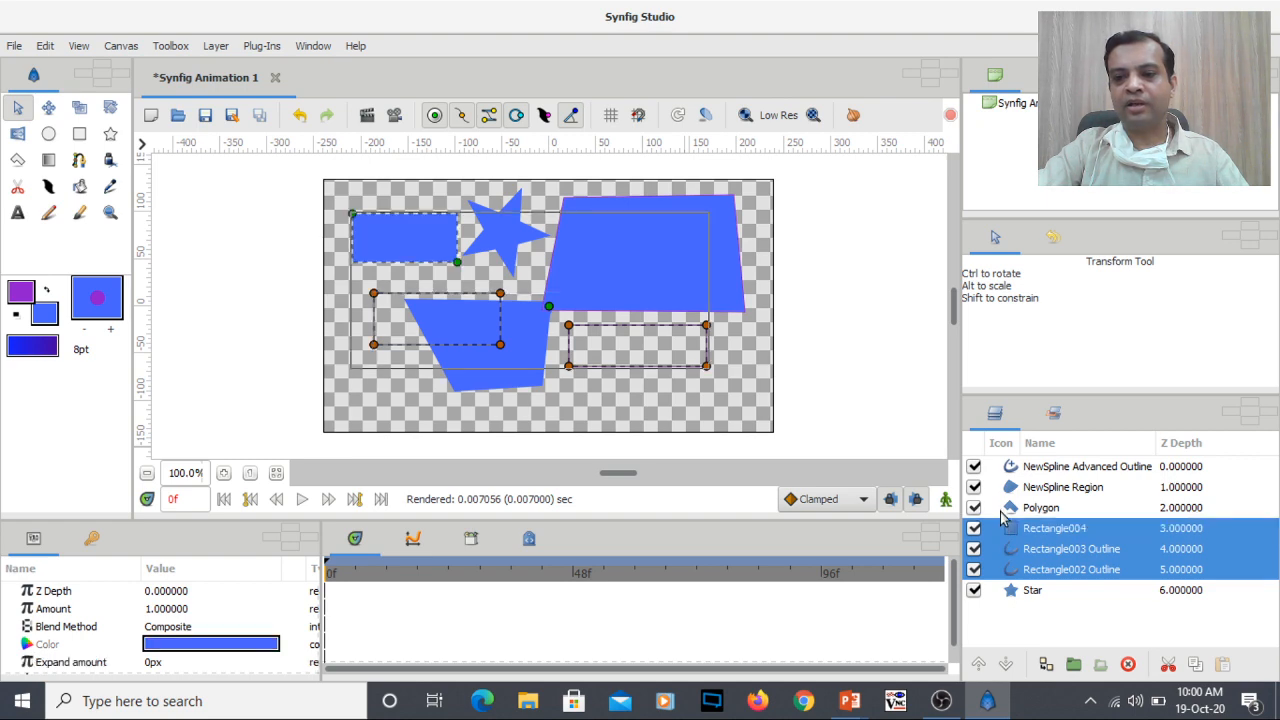
left_click(1004, 508, "ctrl")
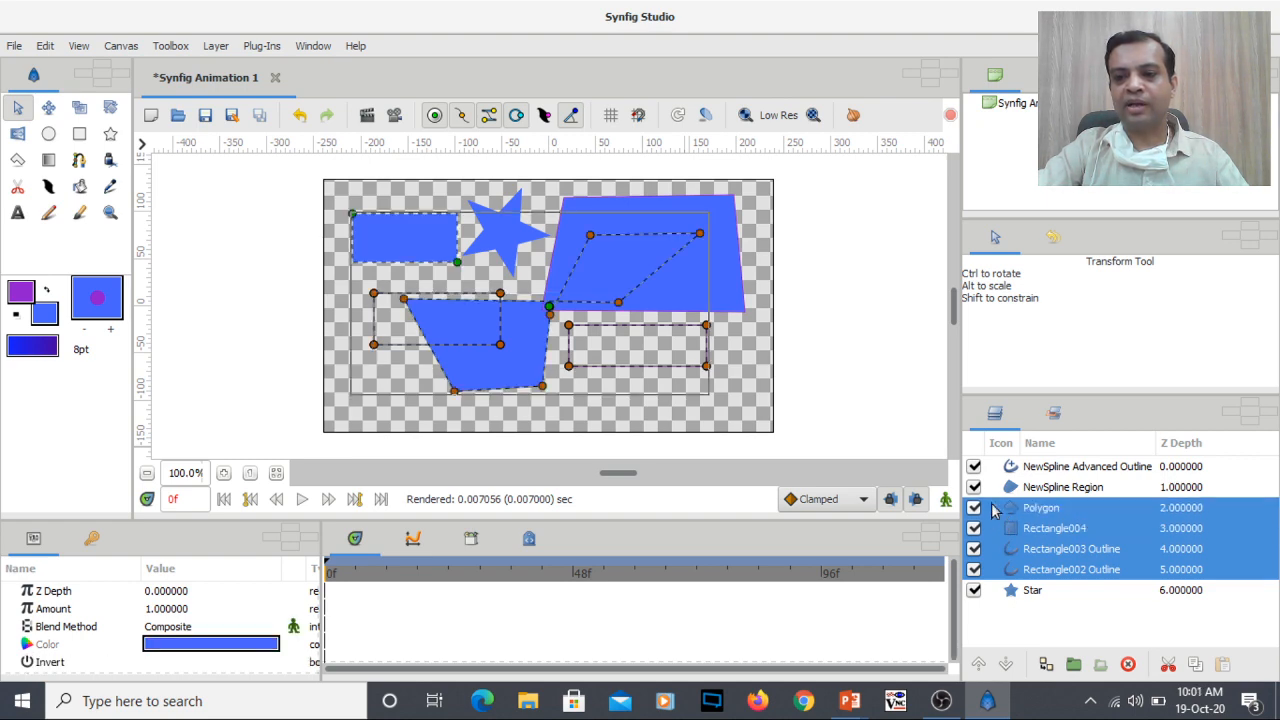
left_click(993, 488, "ctrl")
right_click(993, 493)
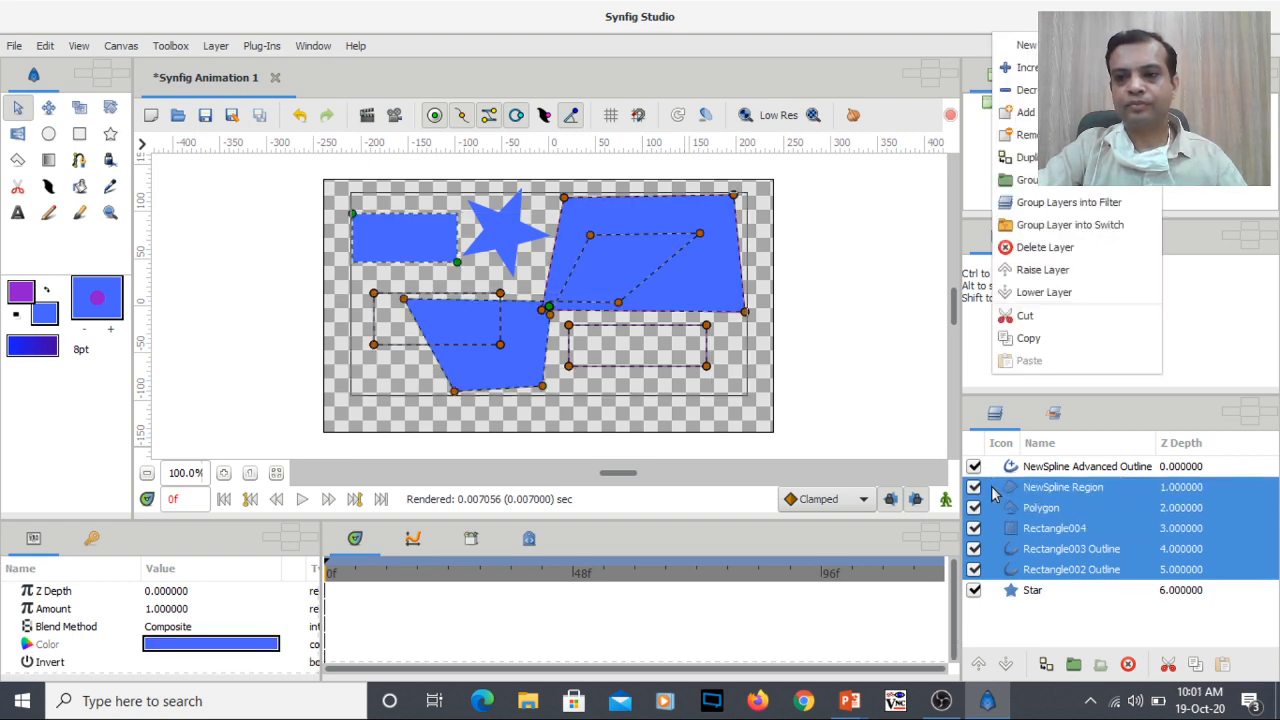
left_click(1036, 250)
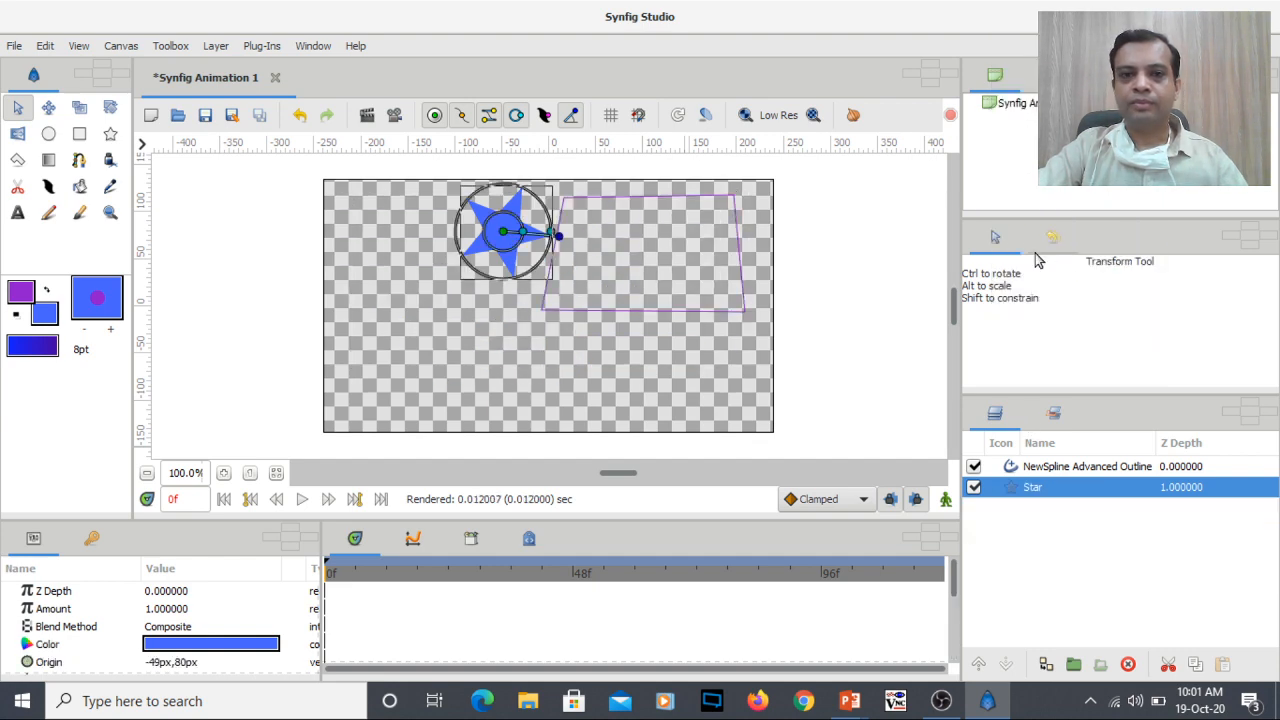
- Delete the remaining Star and NewSpline Advanced Outline layers to empty the canvas
left_click(974, 466)
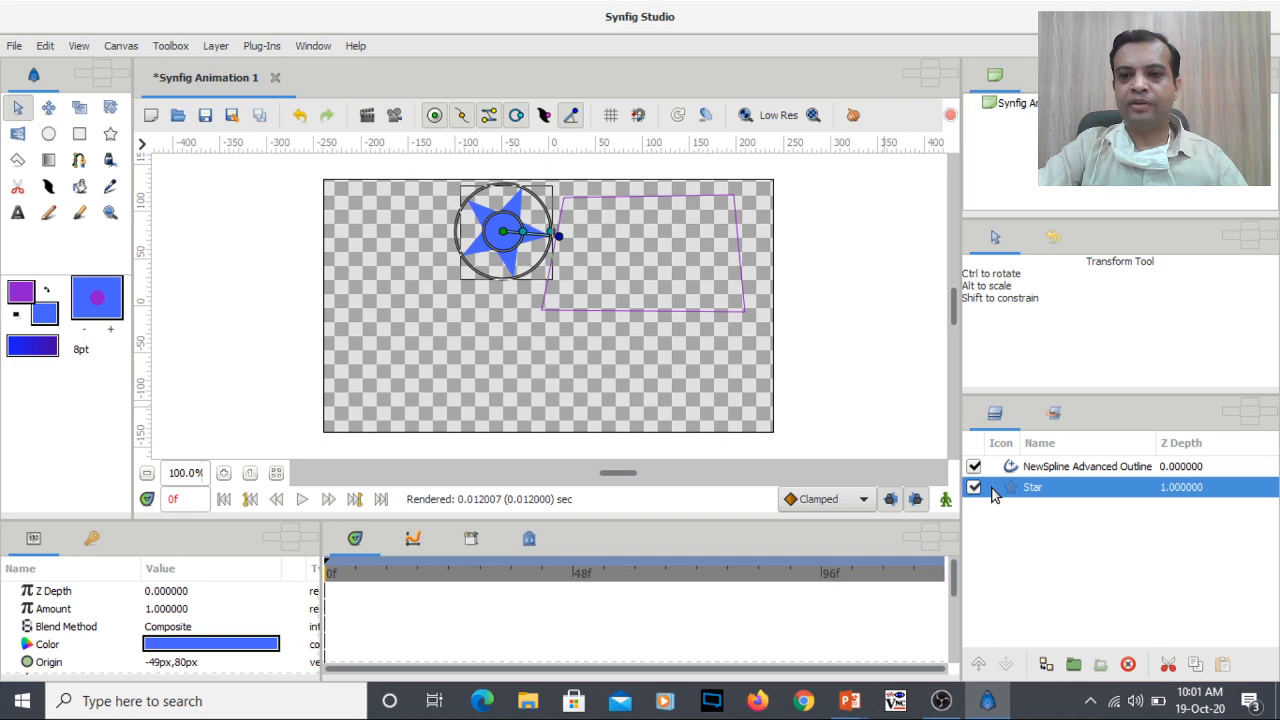
right_click(993, 496)
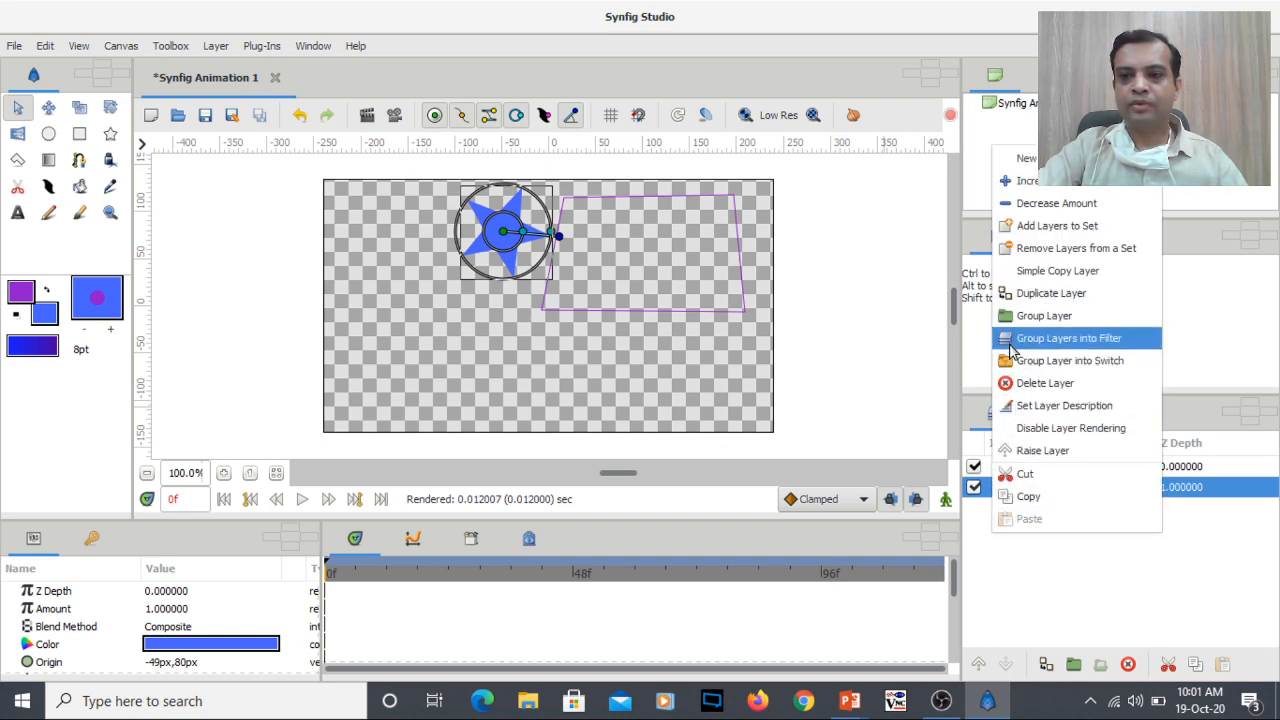
left_click(1003, 378)
right_click(994, 470)
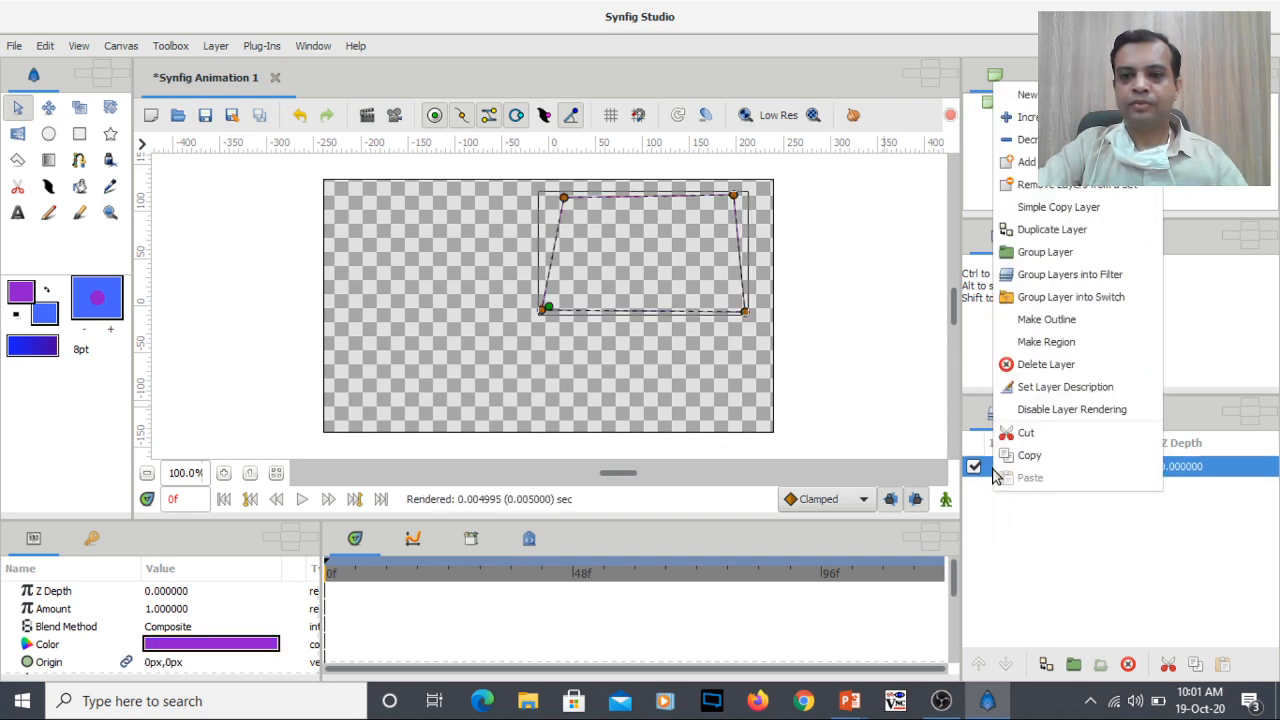
left_click(1034, 365)
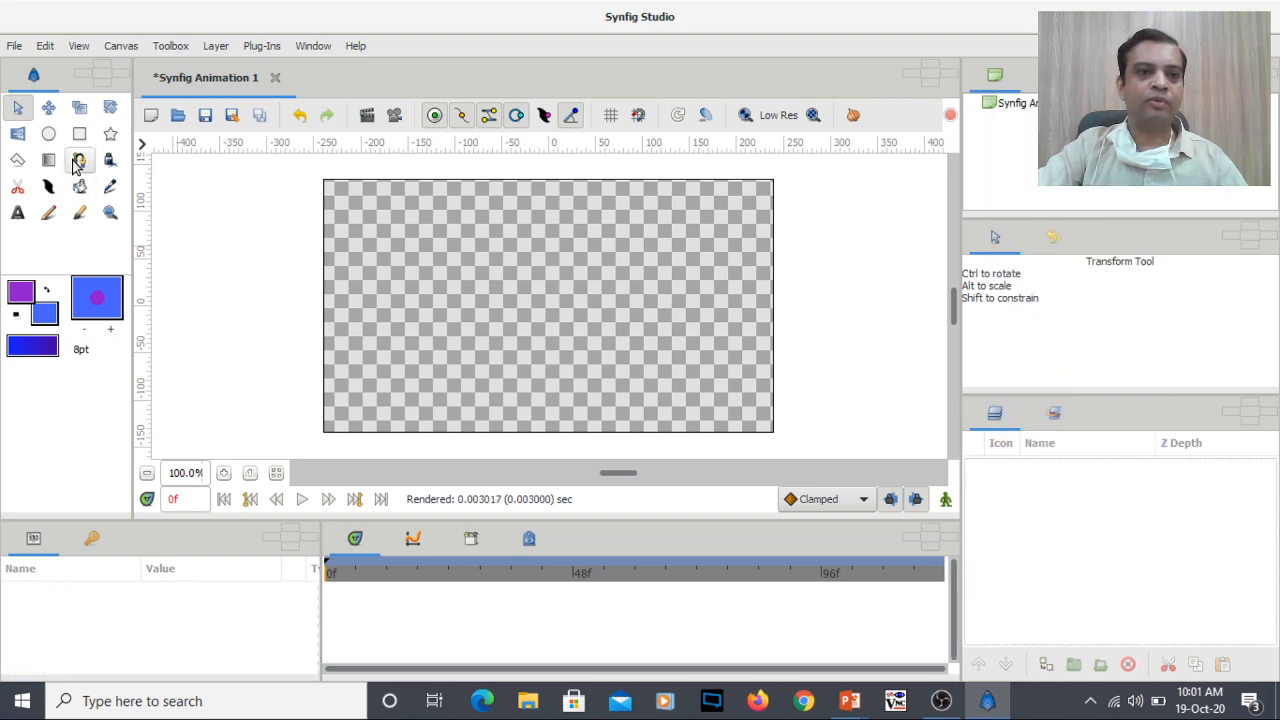
- Draw a five-vertex star spline across the canvas's left and central area, loop it closed and finish it as a region with an advanced outline
left_click(79, 160)
left_click(404, 404)
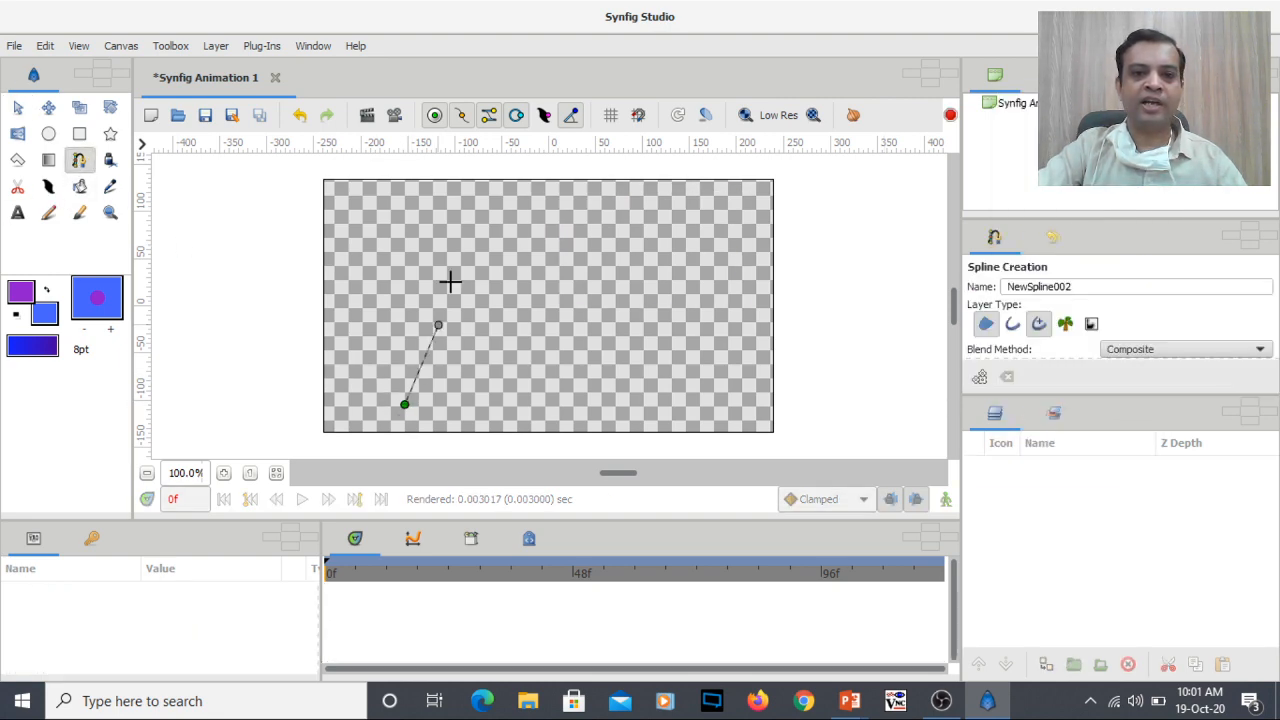
left_click(489, 200)
left_click(575, 393)
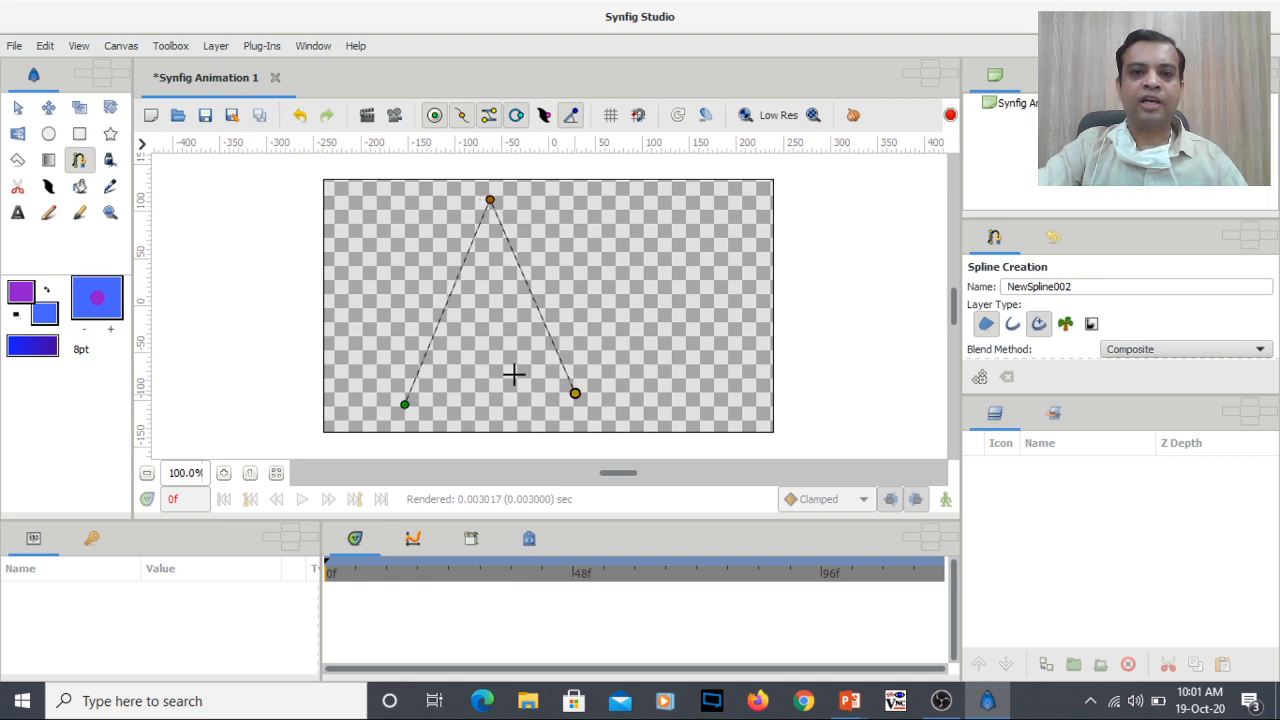
left_click(367, 260)
left_click(622, 267)
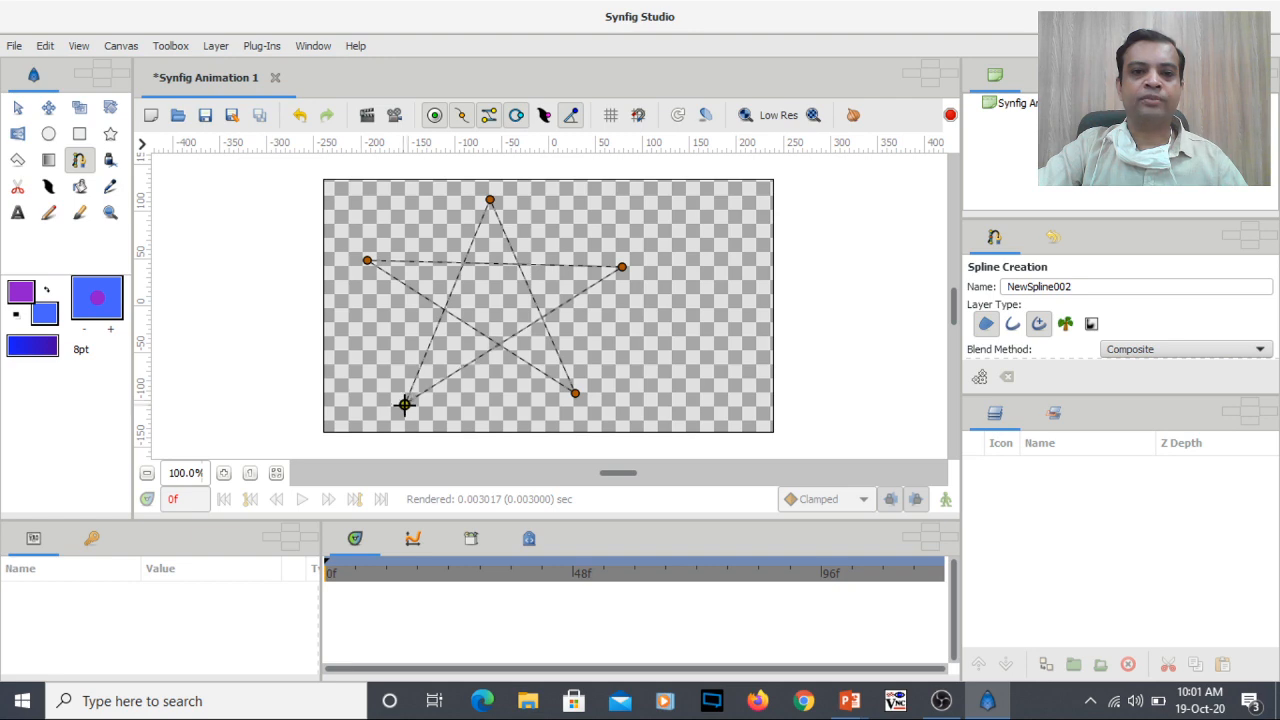
right_click(405, 407)
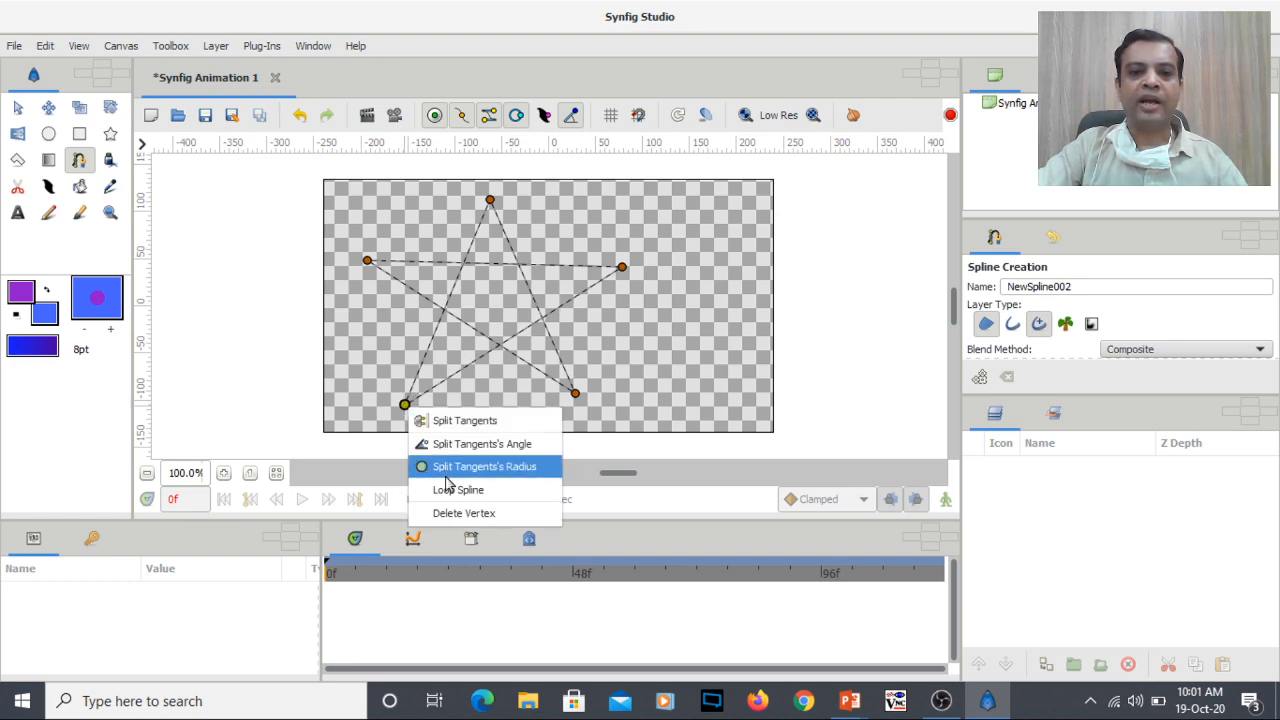
left_click(450, 490)
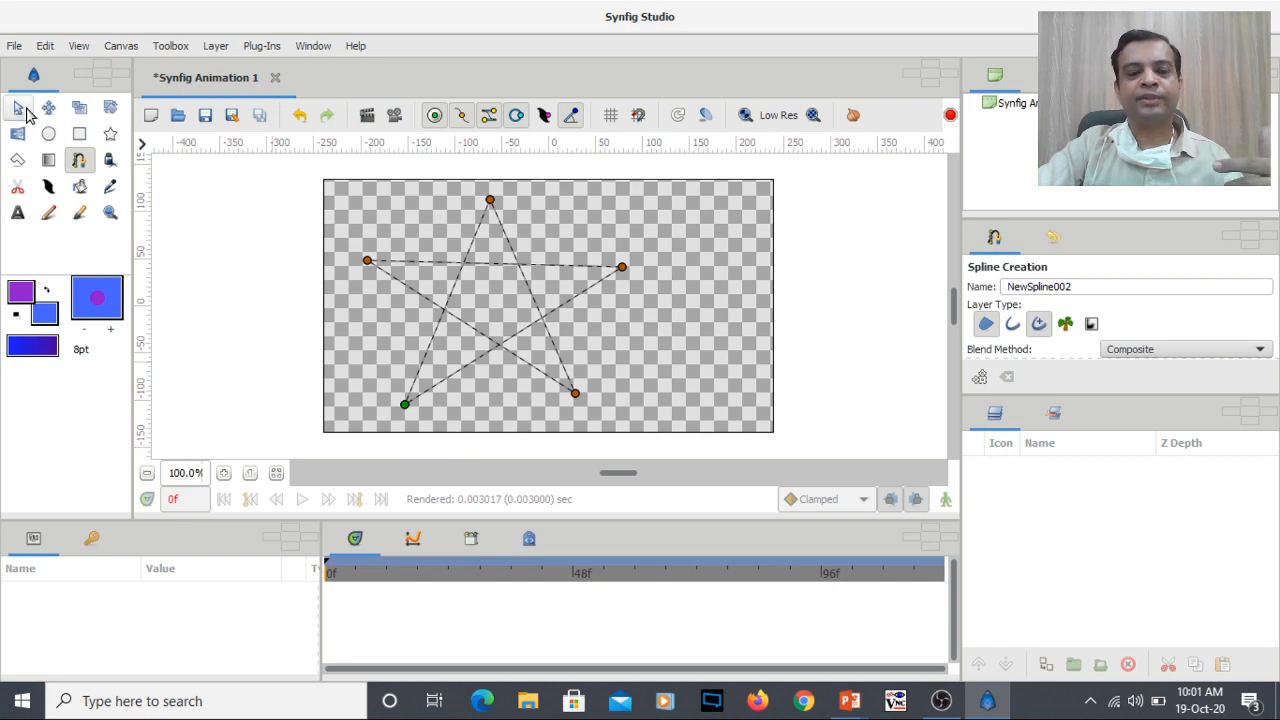
left_click(20, 108)
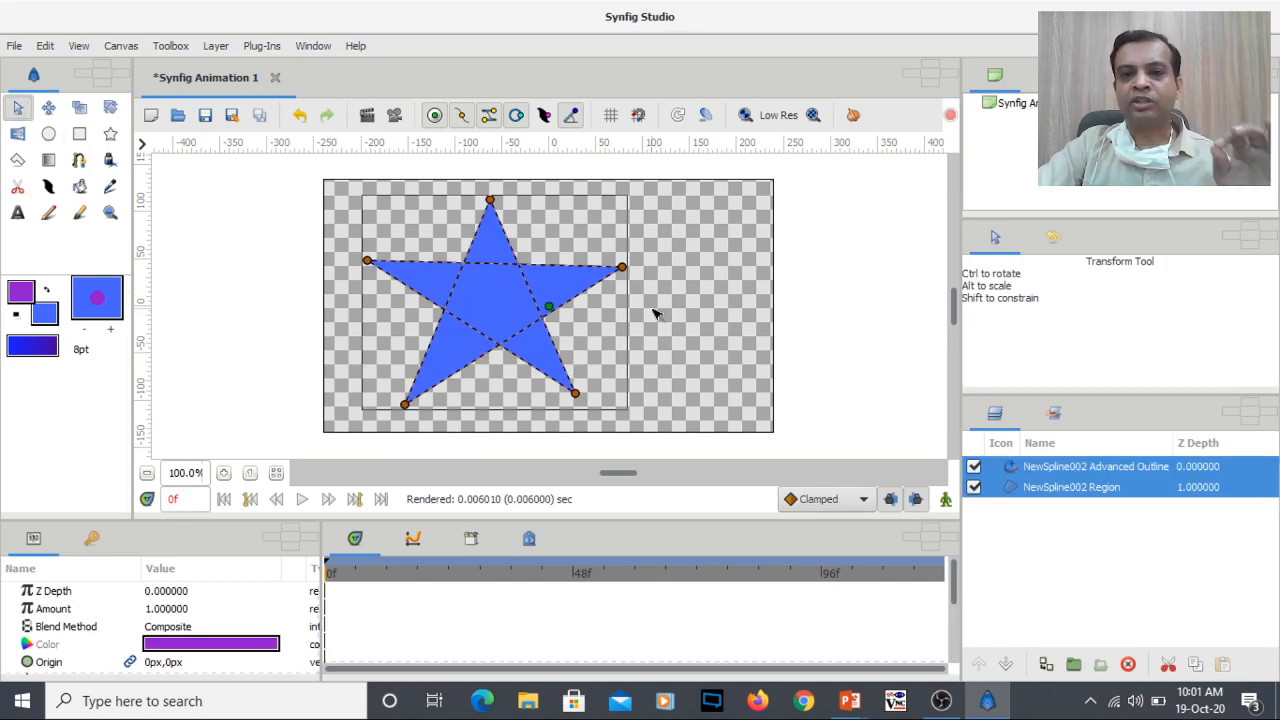
- Delete the NewSpline002 Advanced Outline and NewSpline002 Region layers together
right_click(1000, 493)
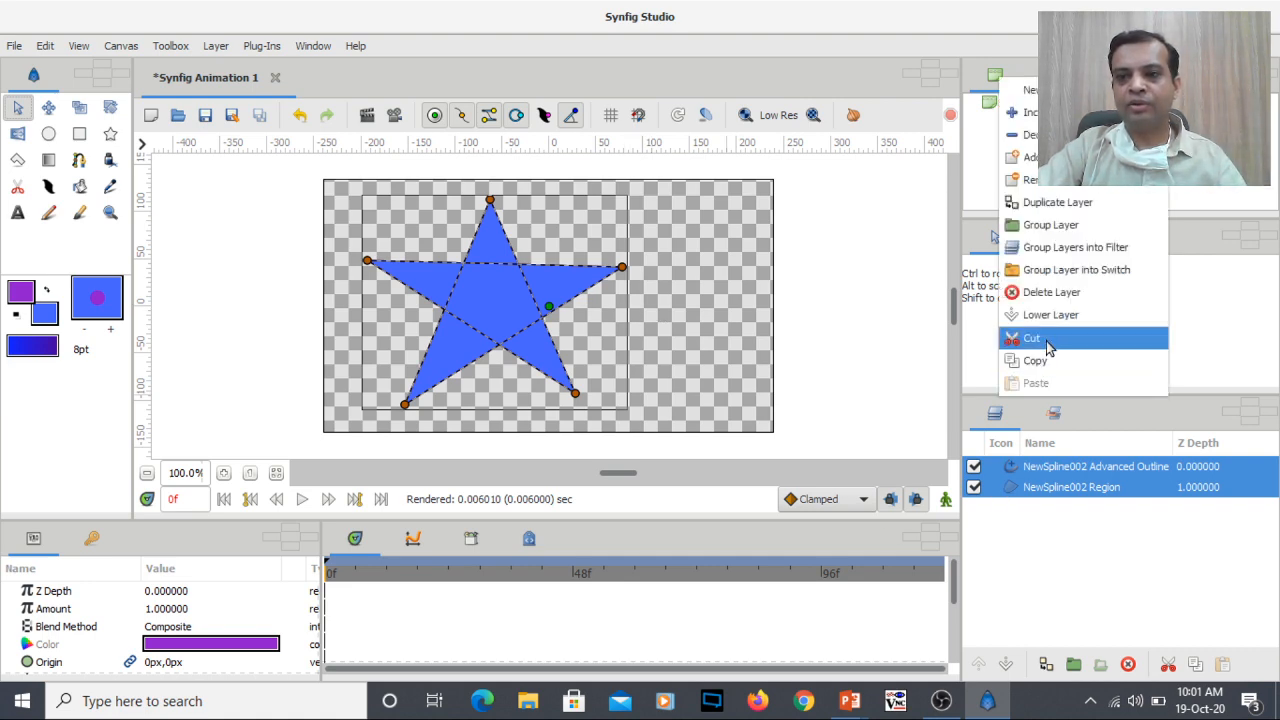
left_click(1050, 296)
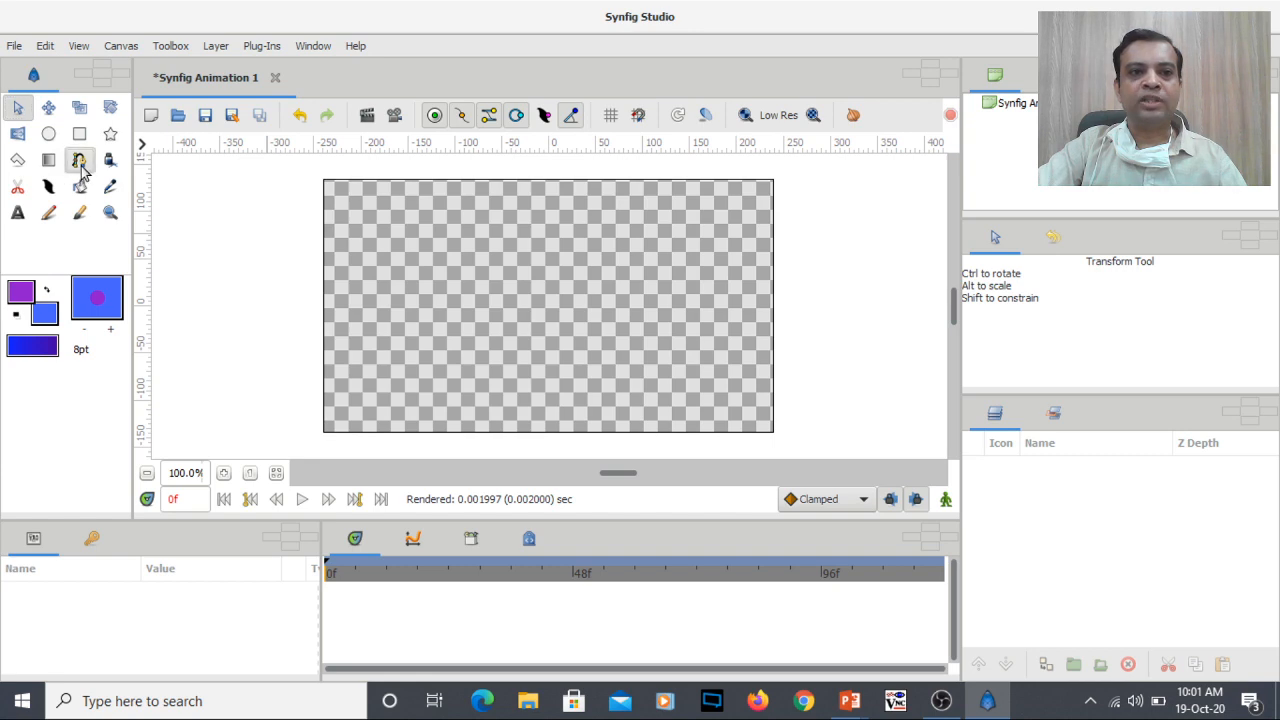
- Draw a looped five-vertex star spline around the canvas centre with outline and advanced outline layers enabled and the region layer disabled
left_click(79, 161)
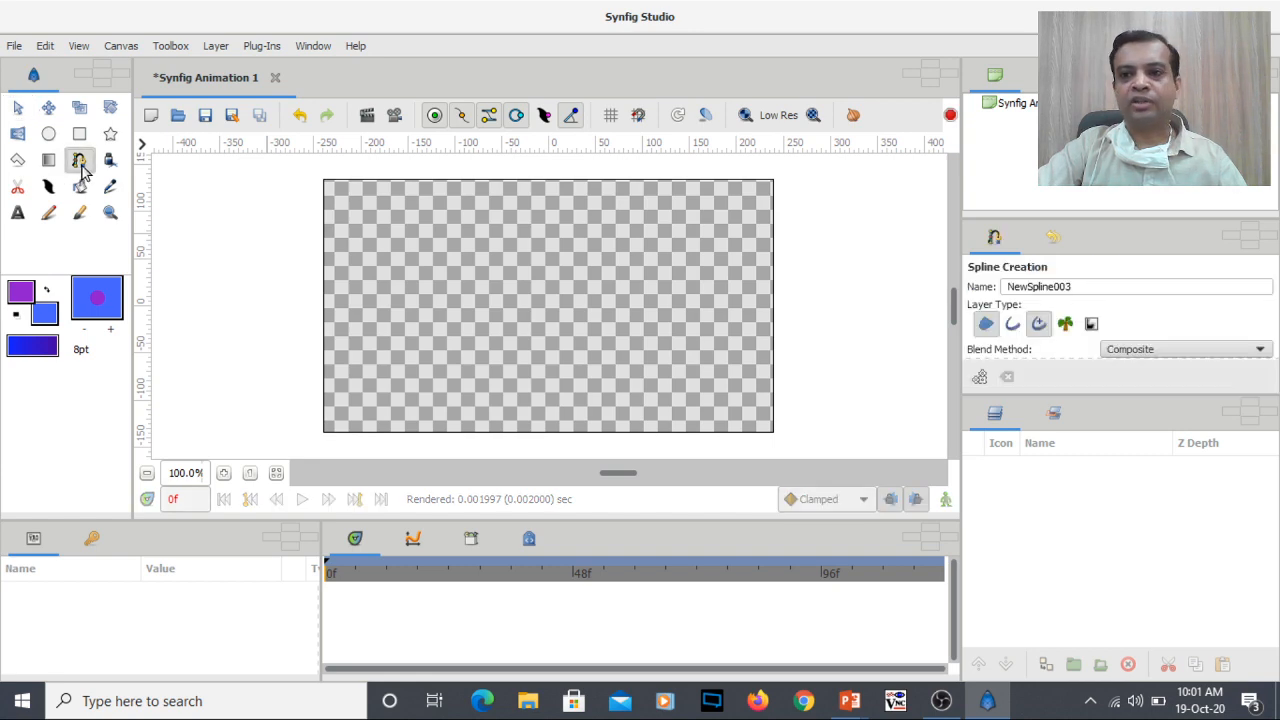
left_click(988, 328)
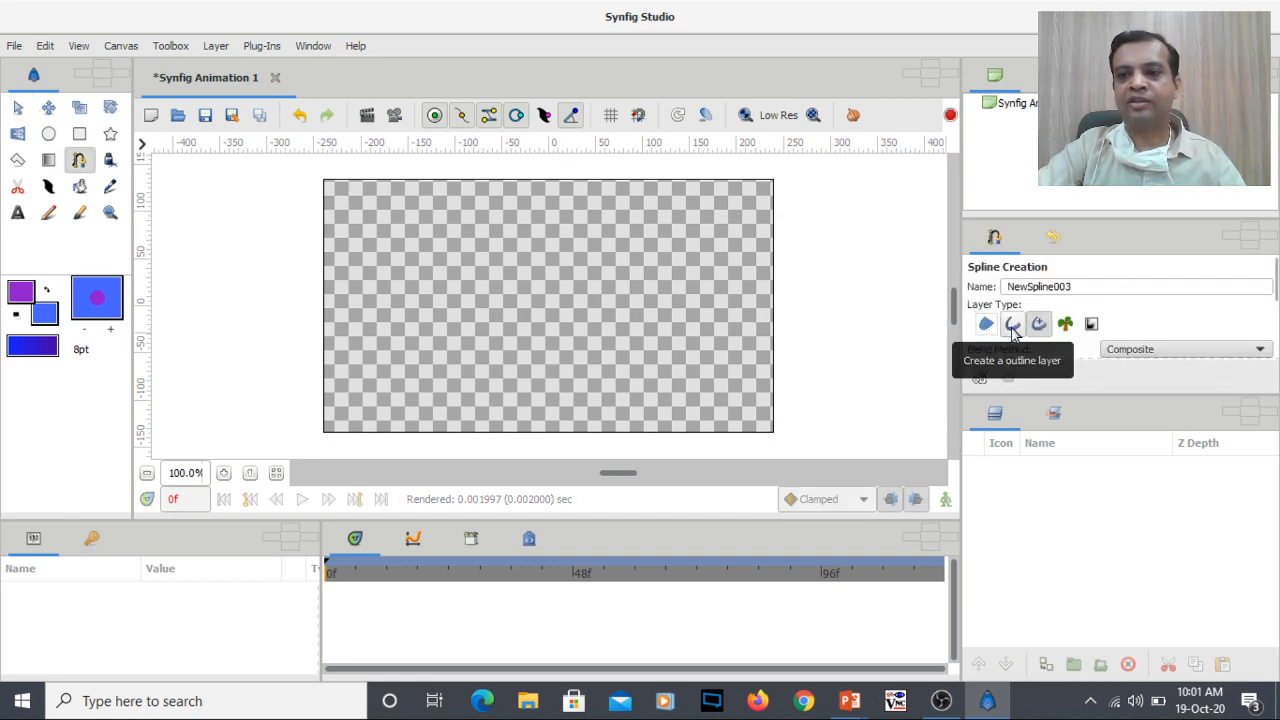
left_click(1012, 325)
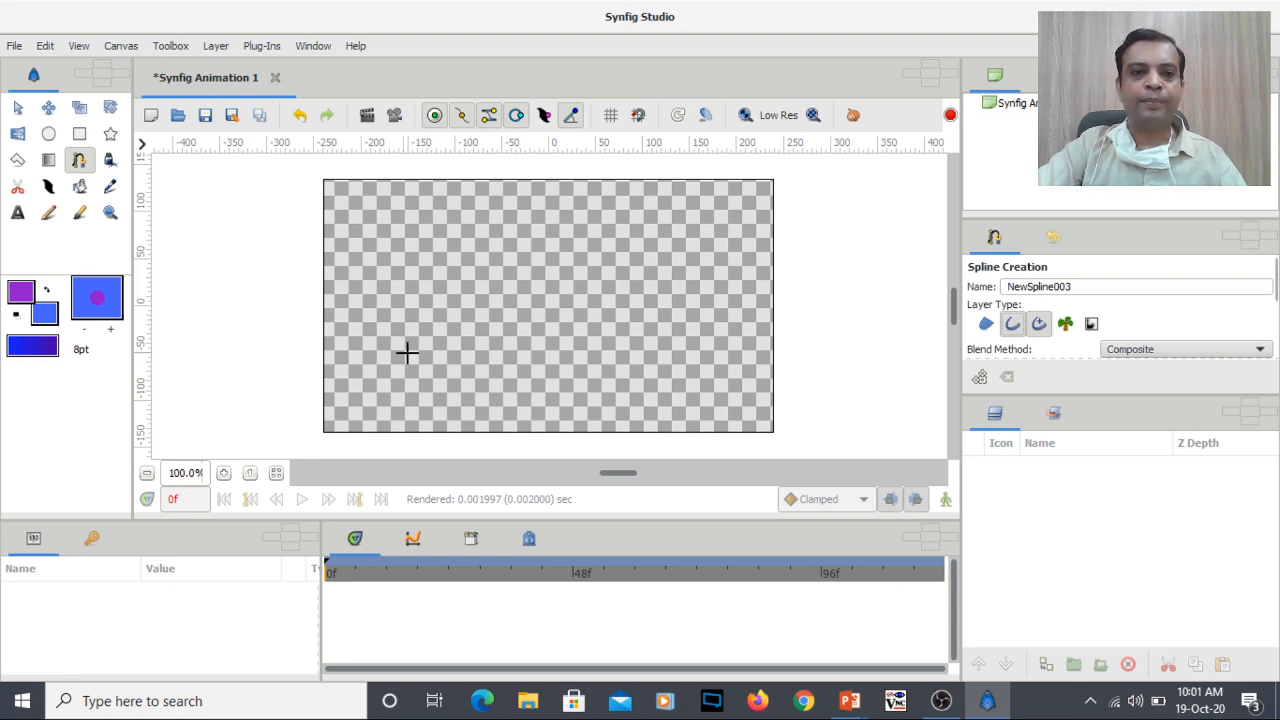
left_click(442, 385)
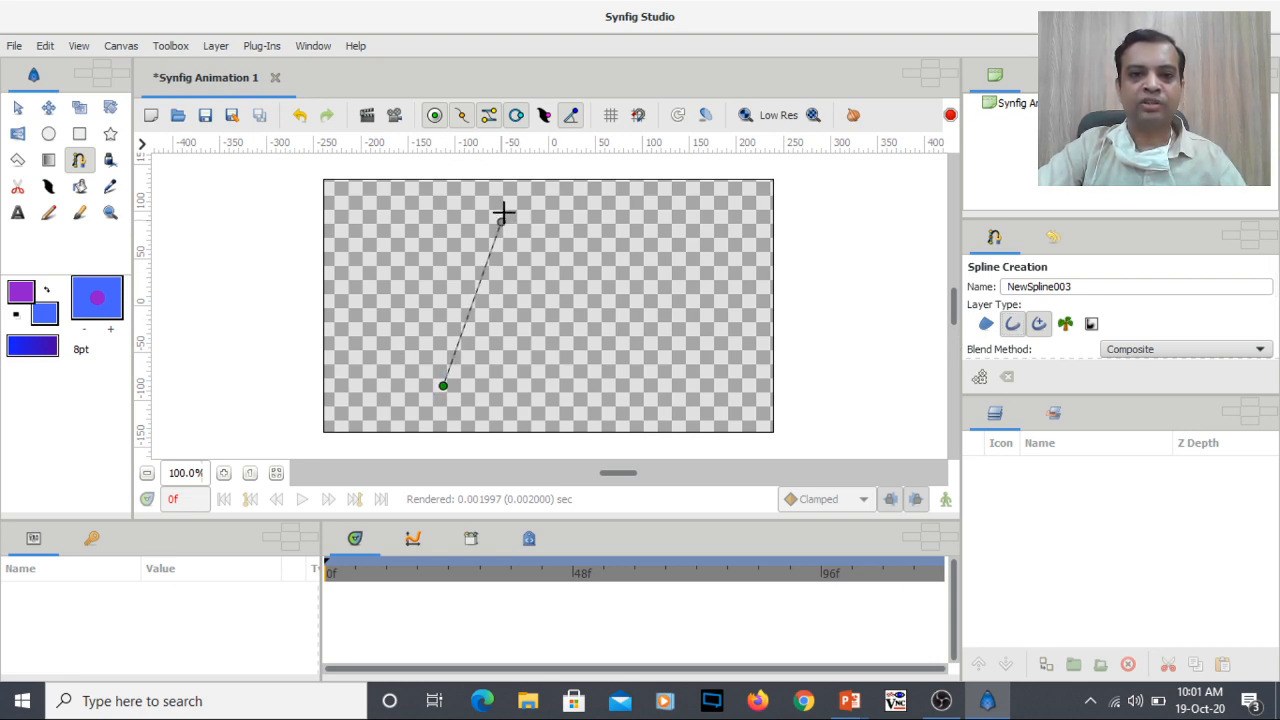
left_click(504, 210)
left_click(641, 330)
left_click(638, 396)
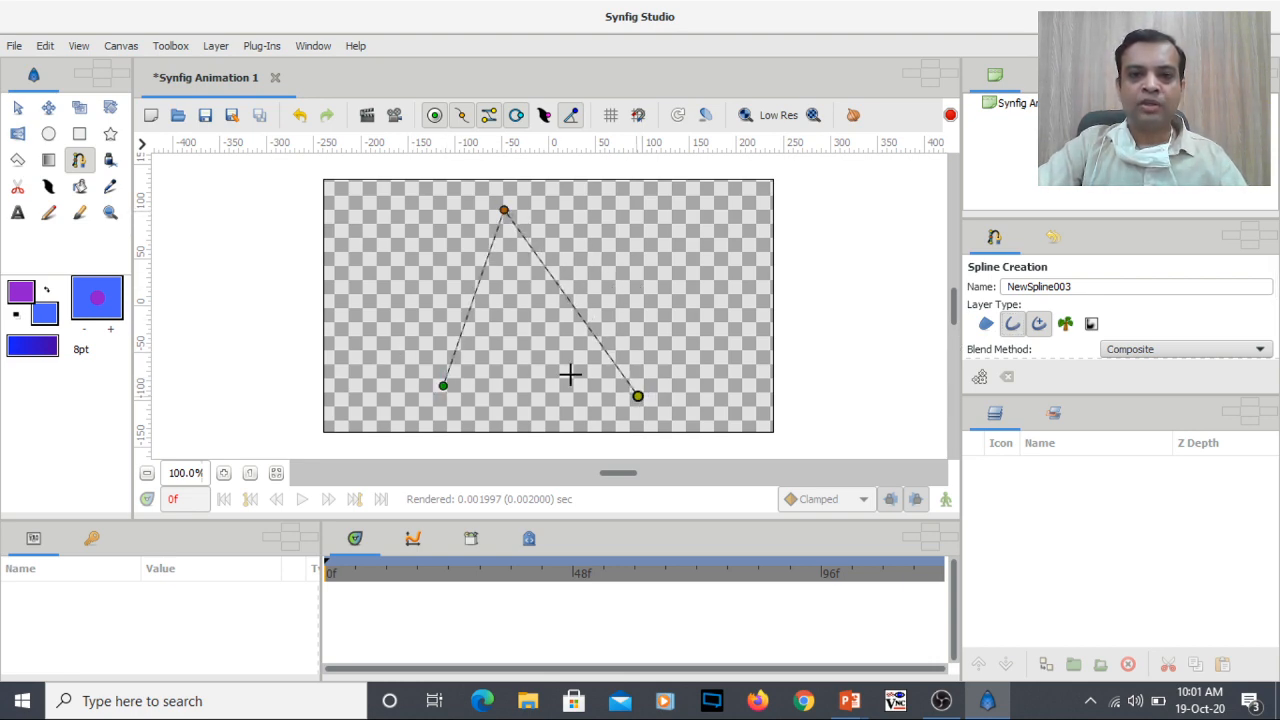
left_click(382, 261)
left_click(641, 262)
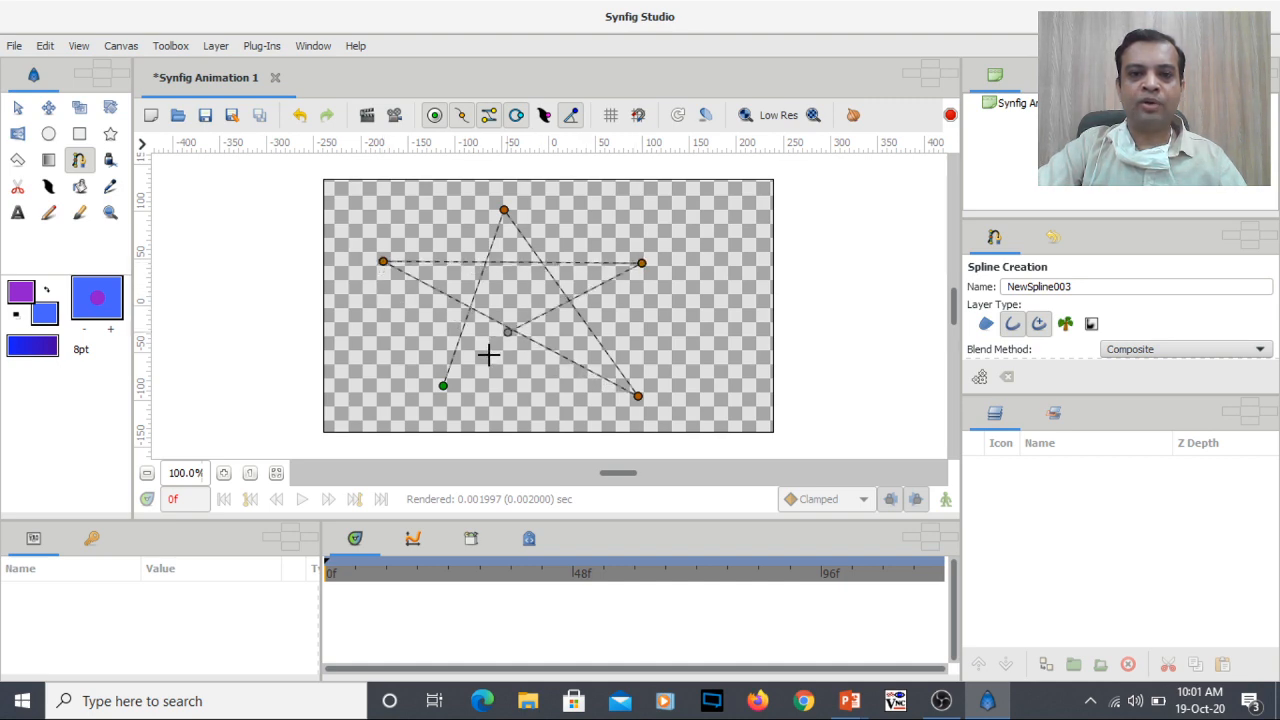
right_click(443, 386)
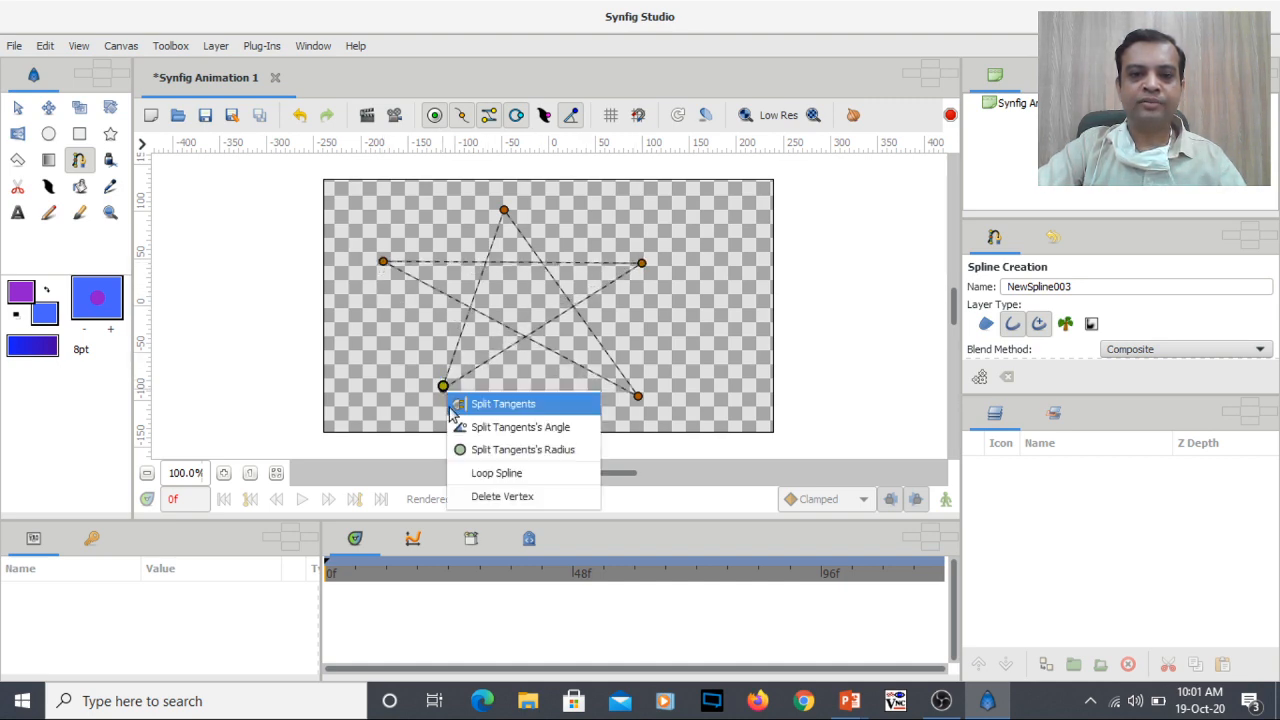
left_click(466, 474)
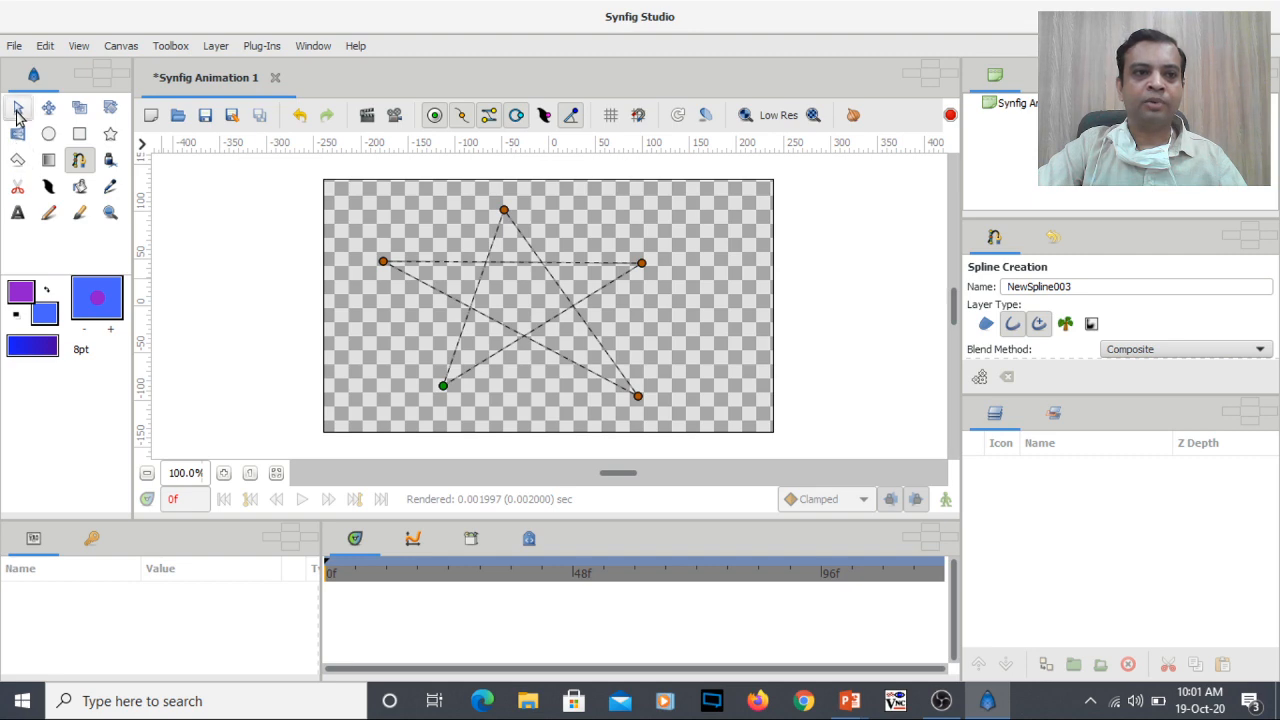
left_click(17, 107)
left_click(690, 272)
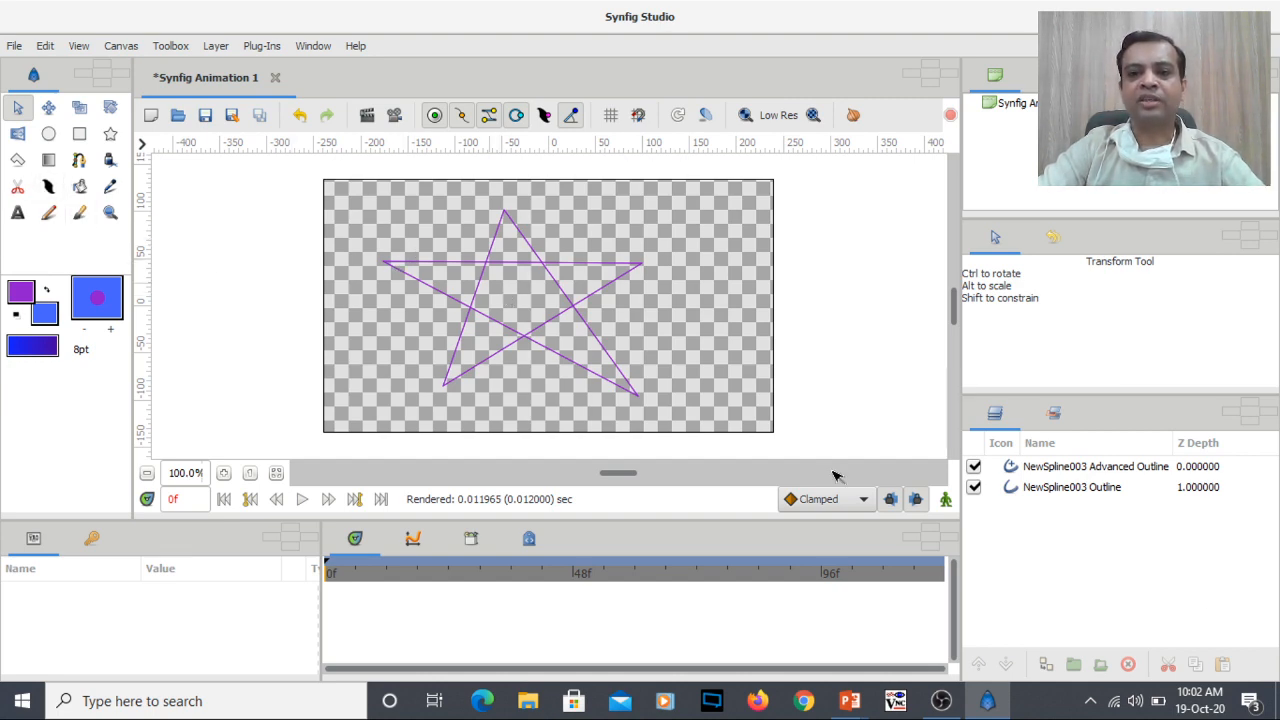
- Round the star's top vertex by pulling out its tangents nearly horizontally on the NewSpline003 Outline layer
left_click(1015, 493)
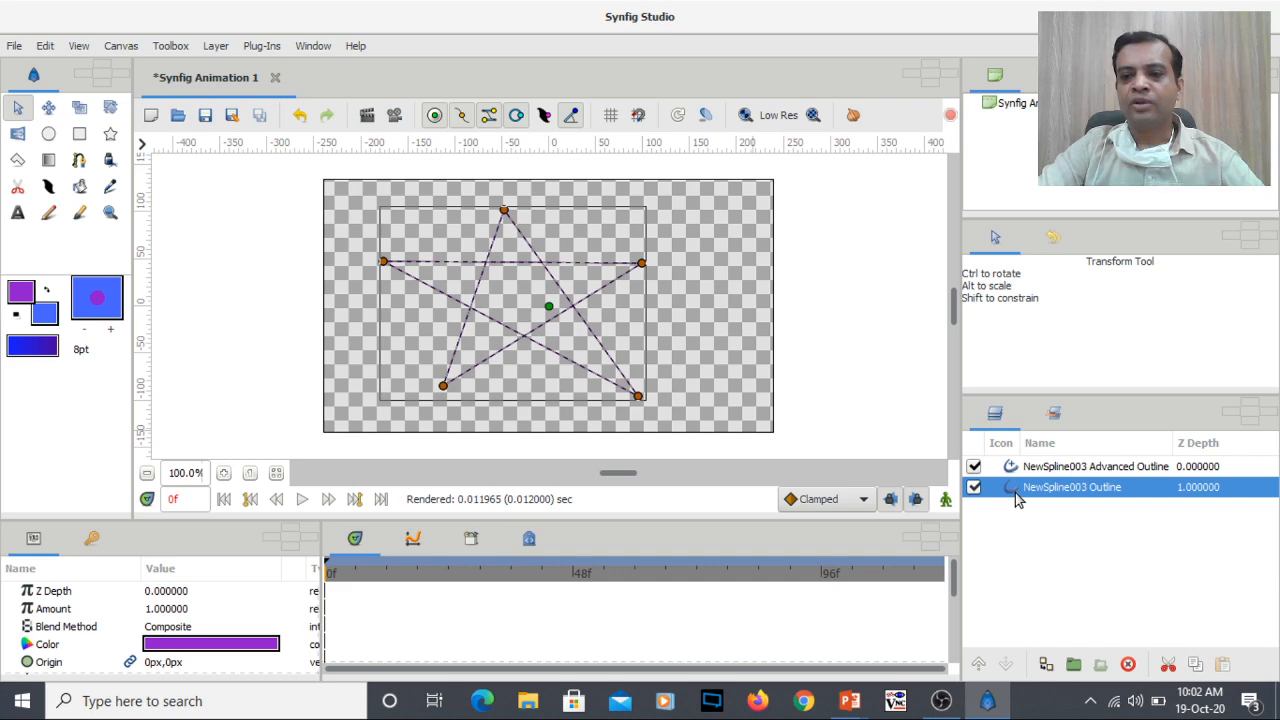
right_click(1015, 497)
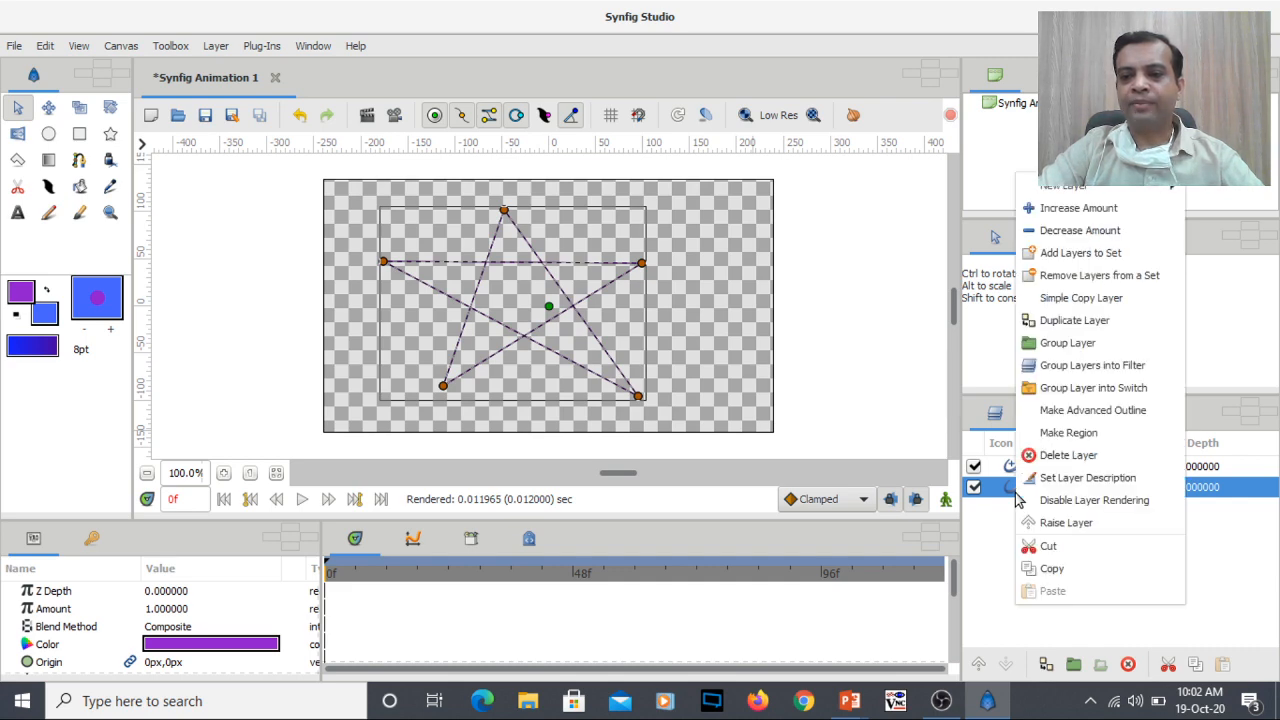
left_click(725, 337)
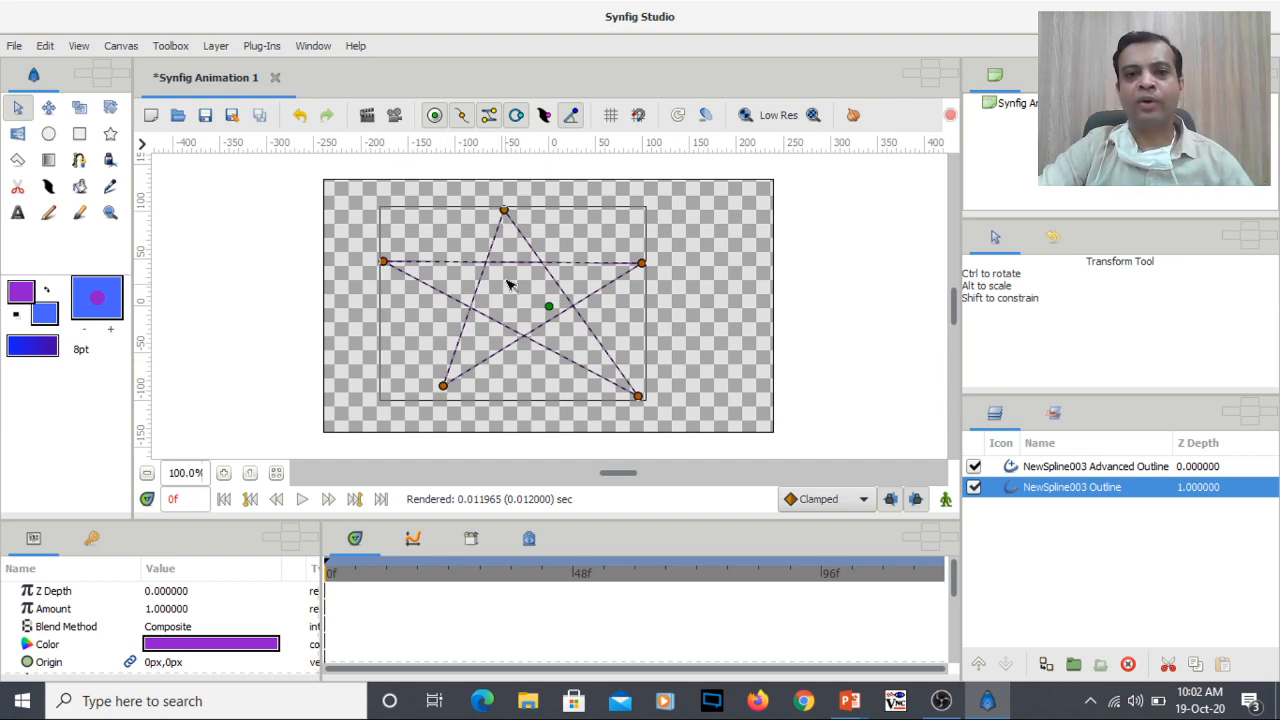
left_click(505, 211)
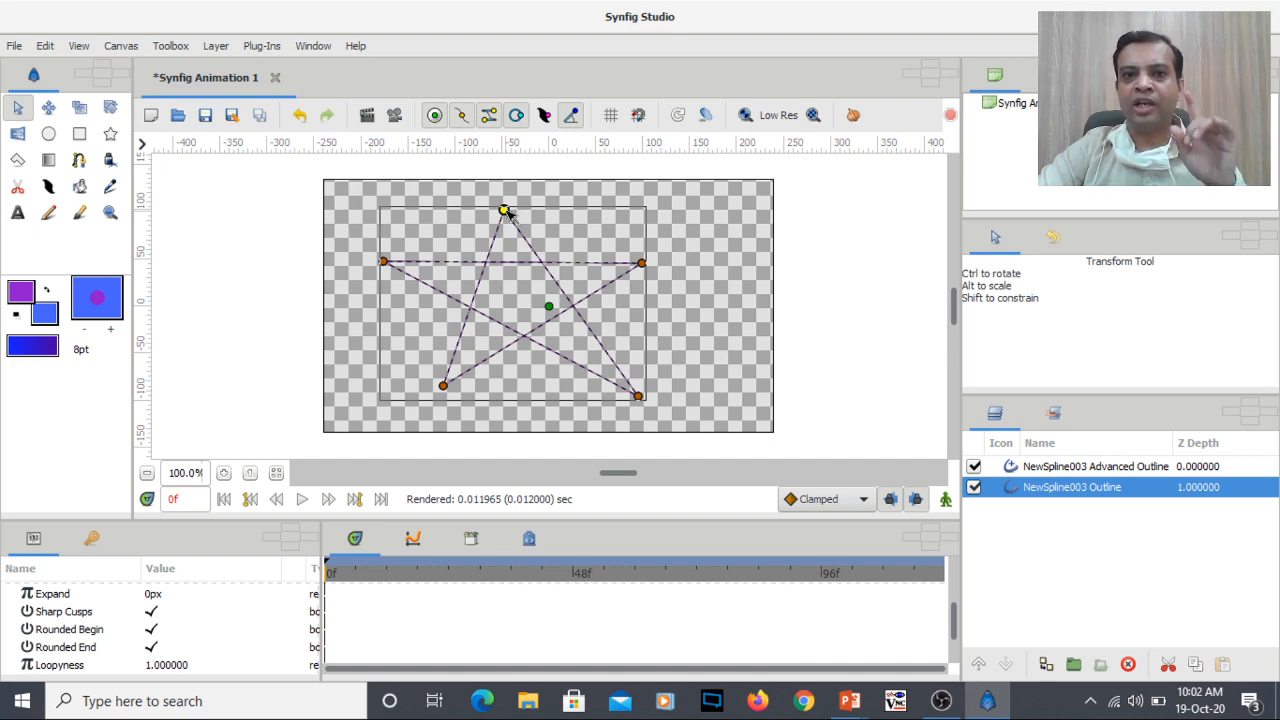
left_click_drag(504, 210, 553, 216)
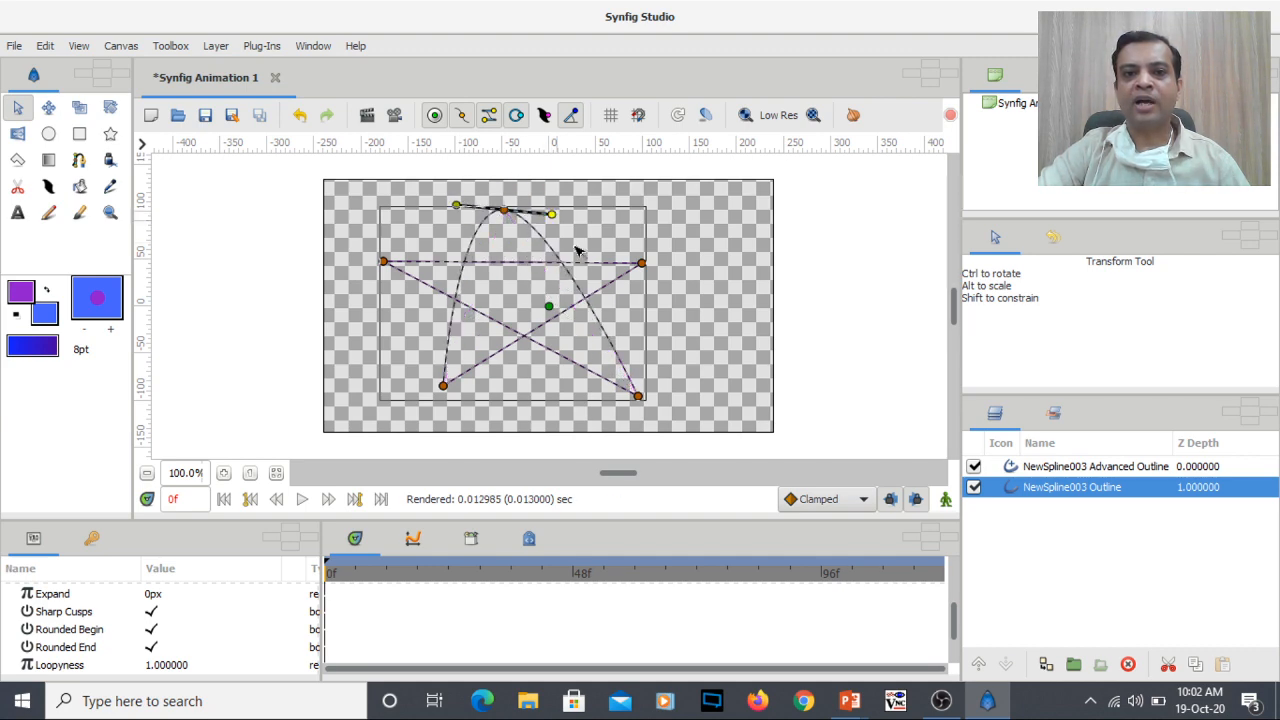
left_click(702, 291)
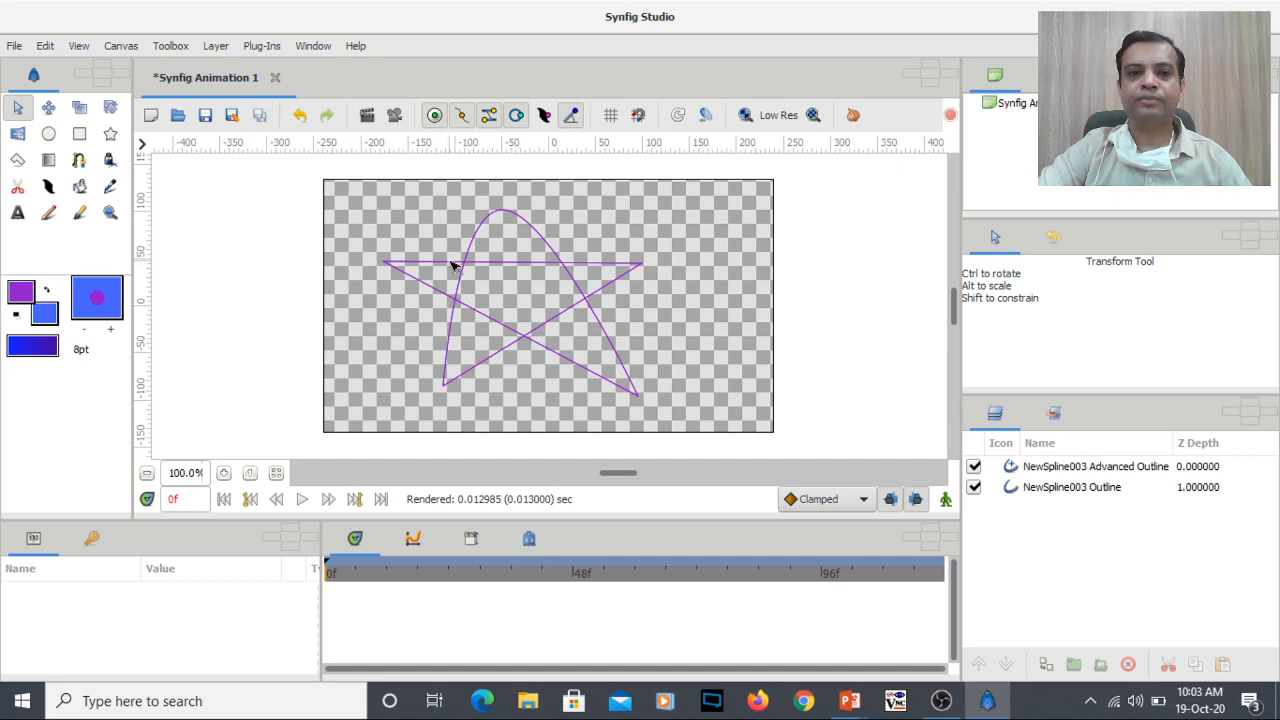
- Round the star's upper-left and upper-right vertices by pulling out their tangents on the NewSpline003 Outline layer
left_click(48, 107)
left_click(17, 107)
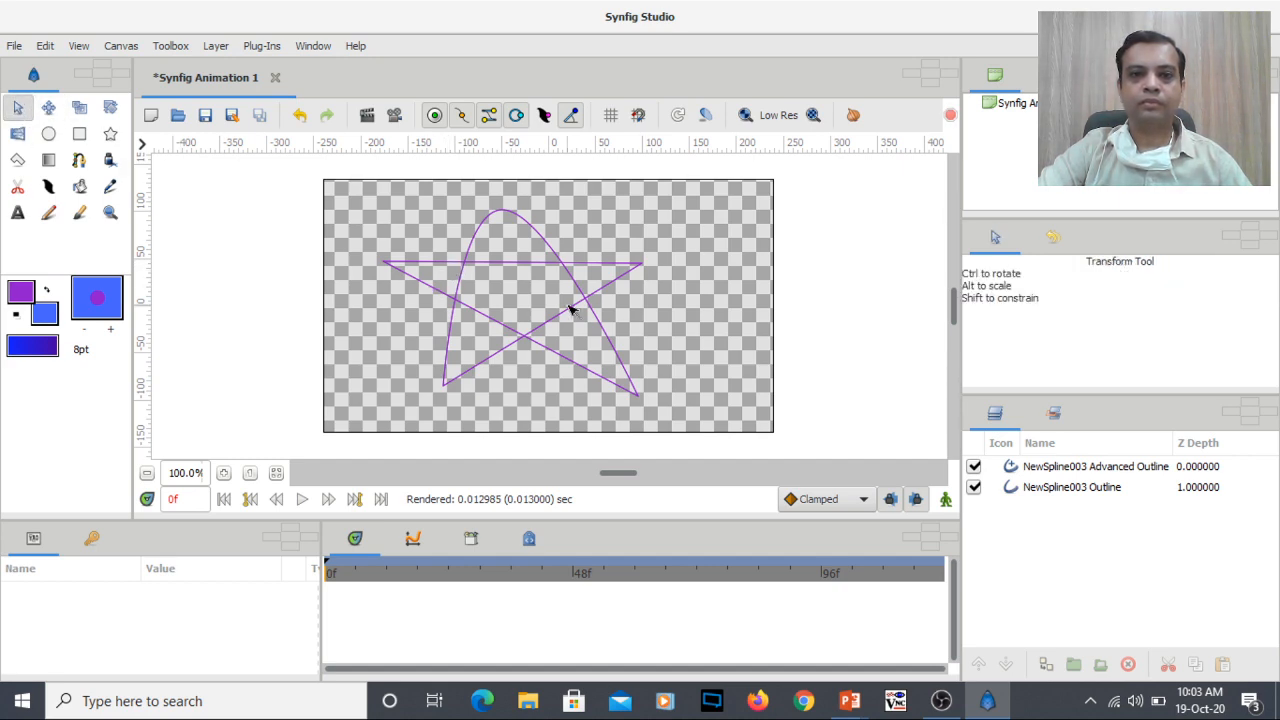
left_click(1050, 474)
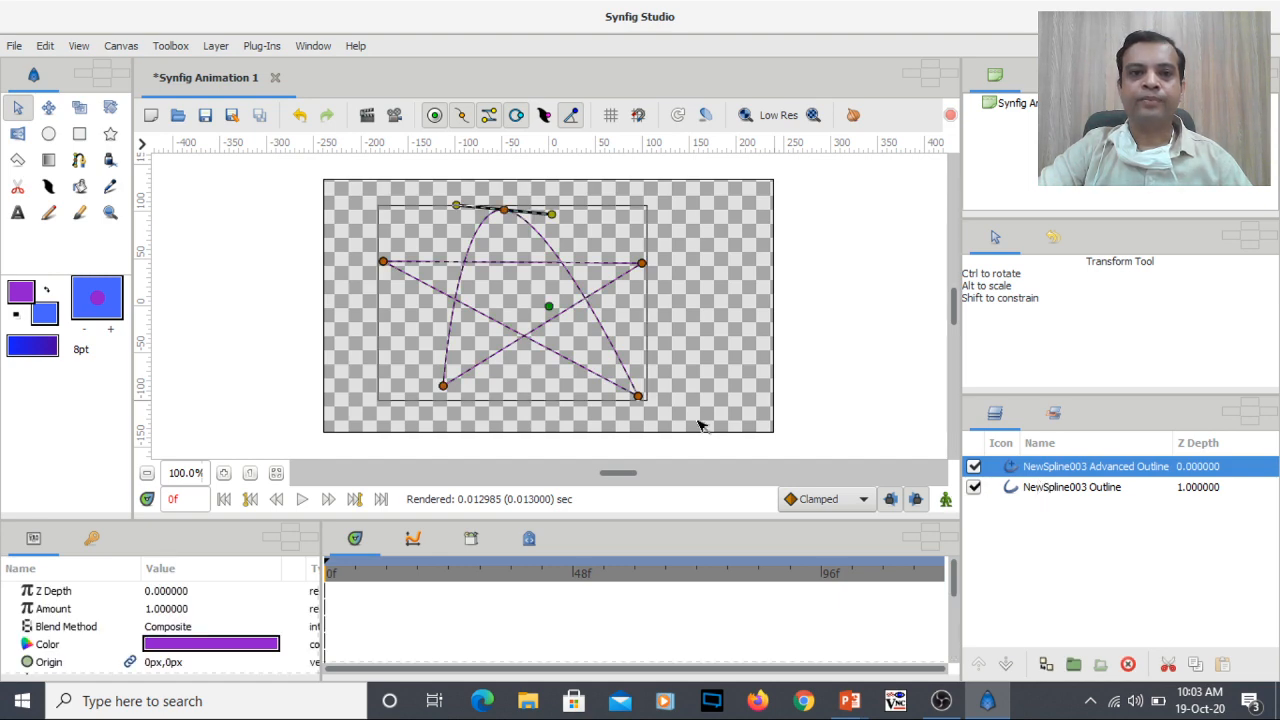
left_click(1022, 488)
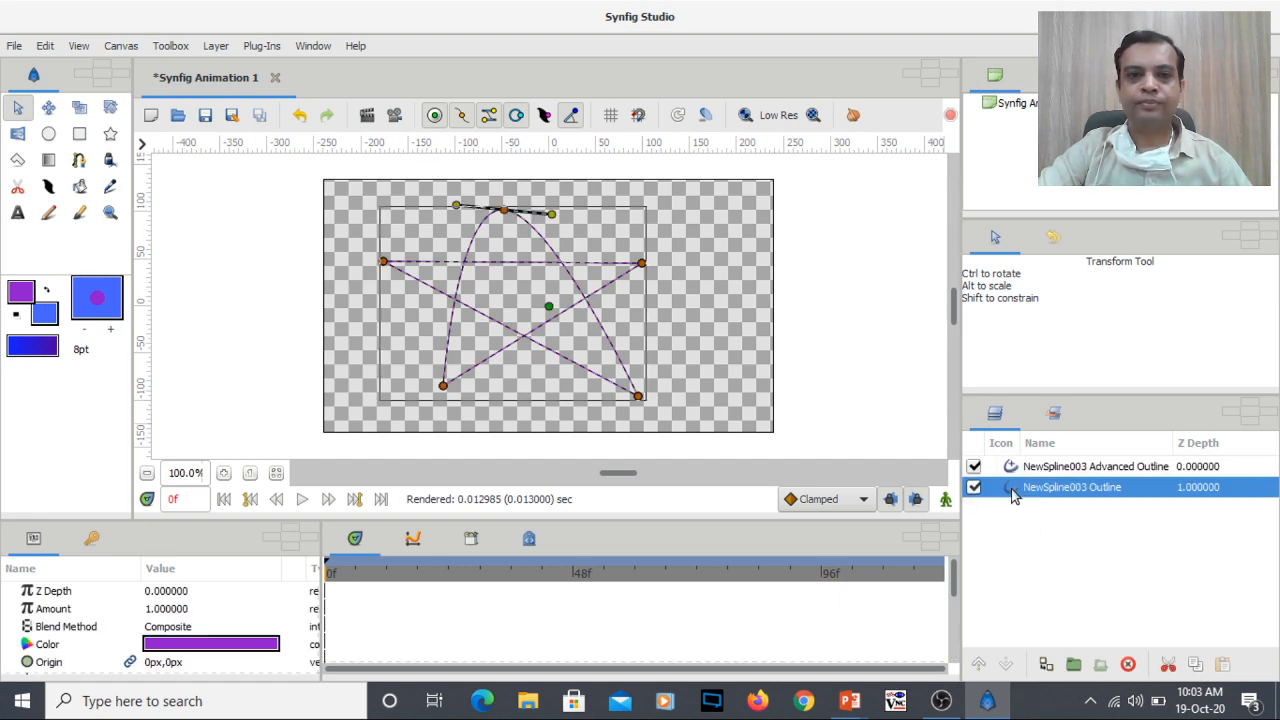
left_click(383, 264)
left_click_drag(383, 264, 454, 247)
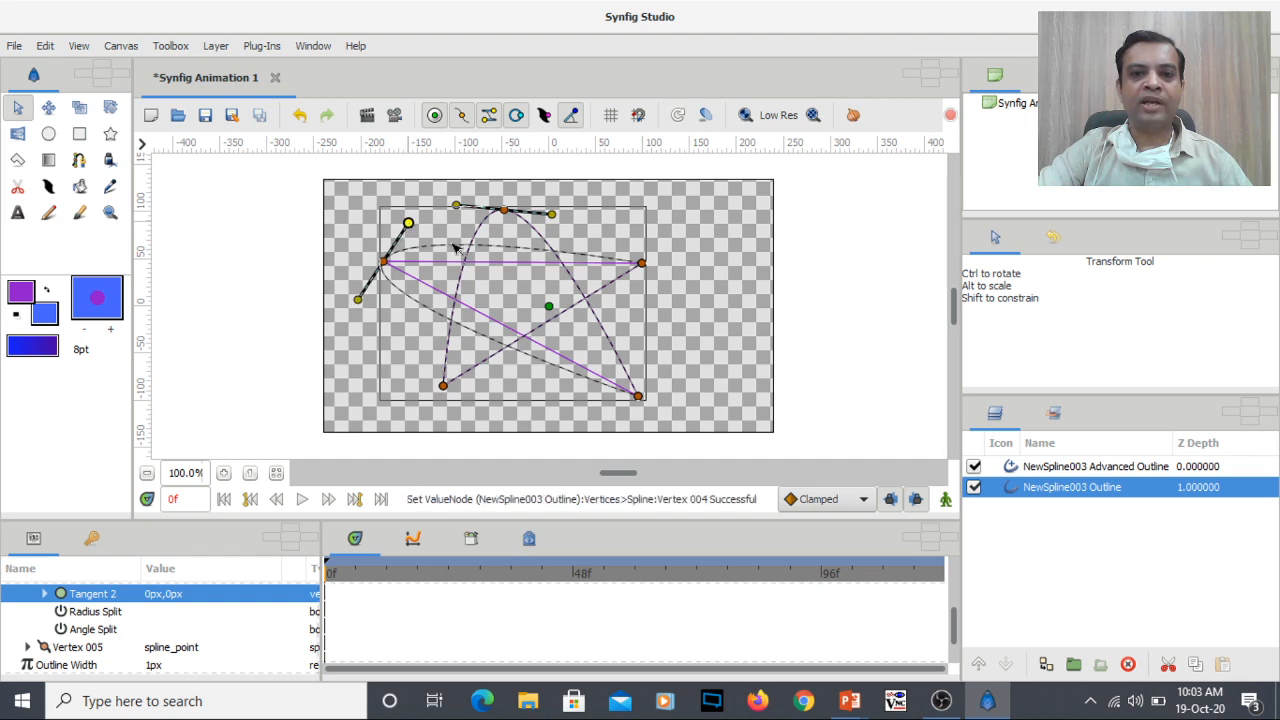
left_click(641, 263)
left_click_drag(641, 263, 684, 318)
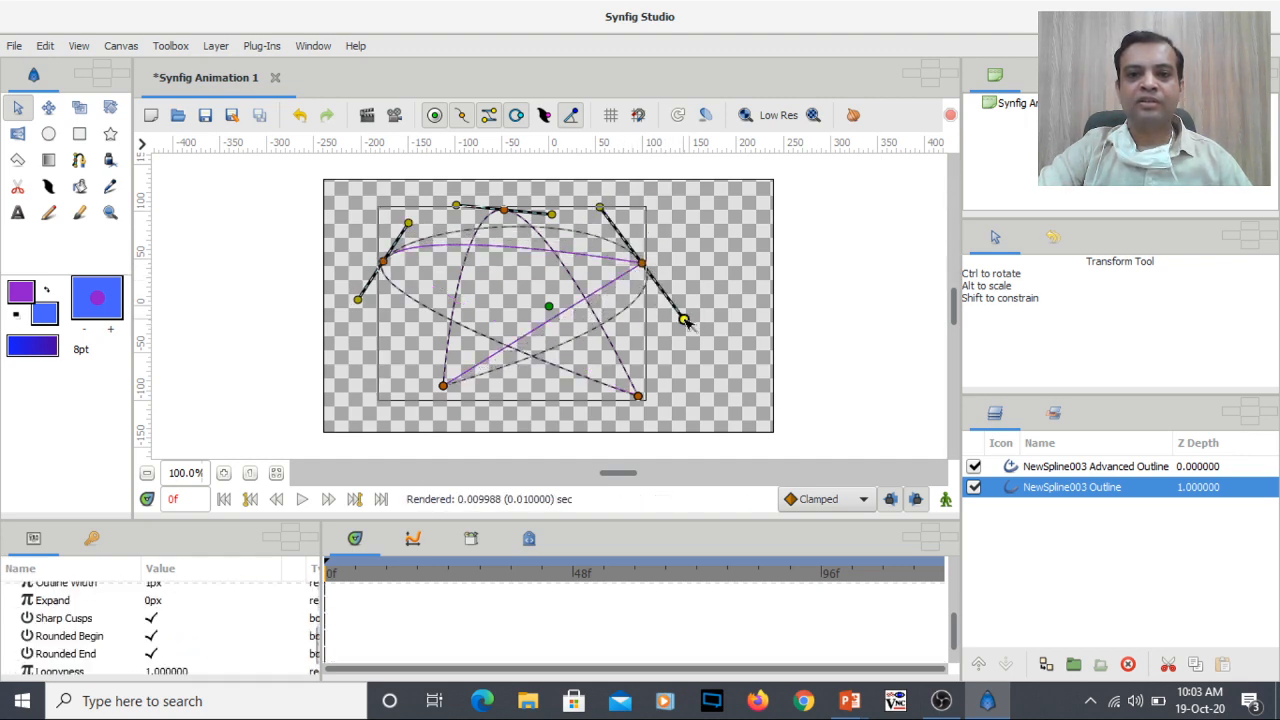
- Round the star's lower-right and lower-left vertices by pulling out their tangents, and deselect the layer
left_click(638, 397)
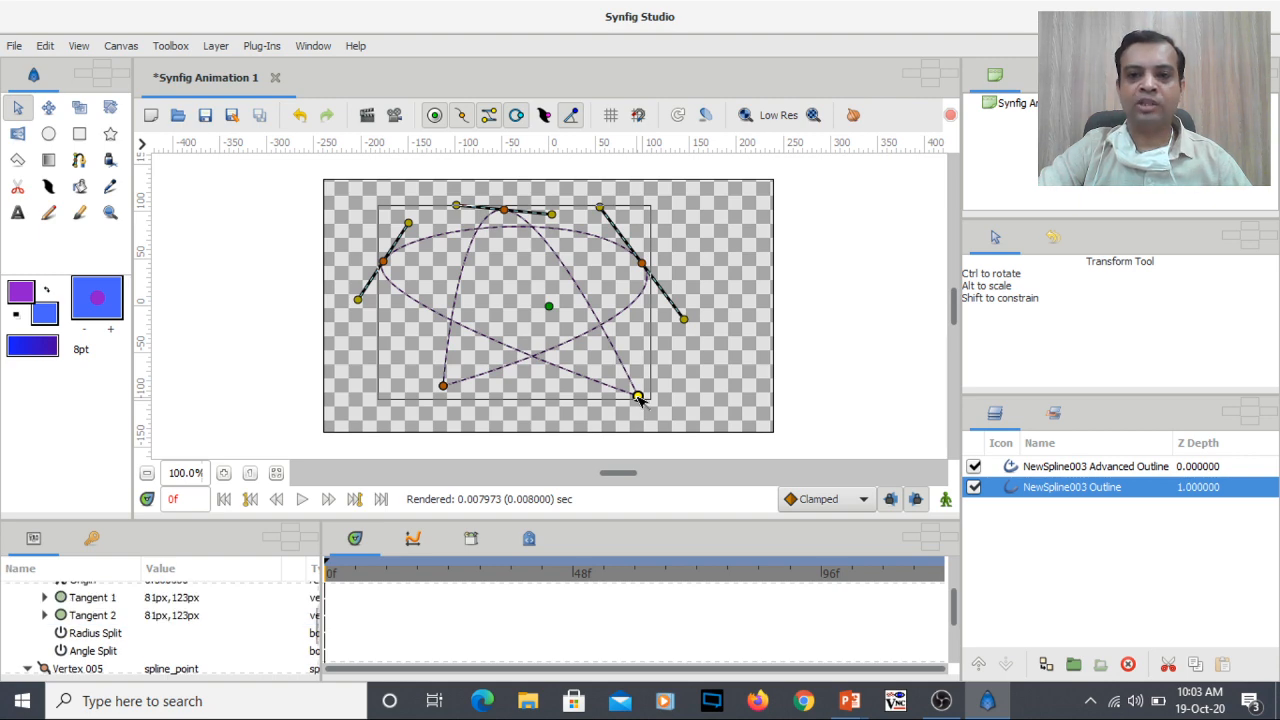
left_click_drag(638, 397, 605, 426)
left_click(443, 385)
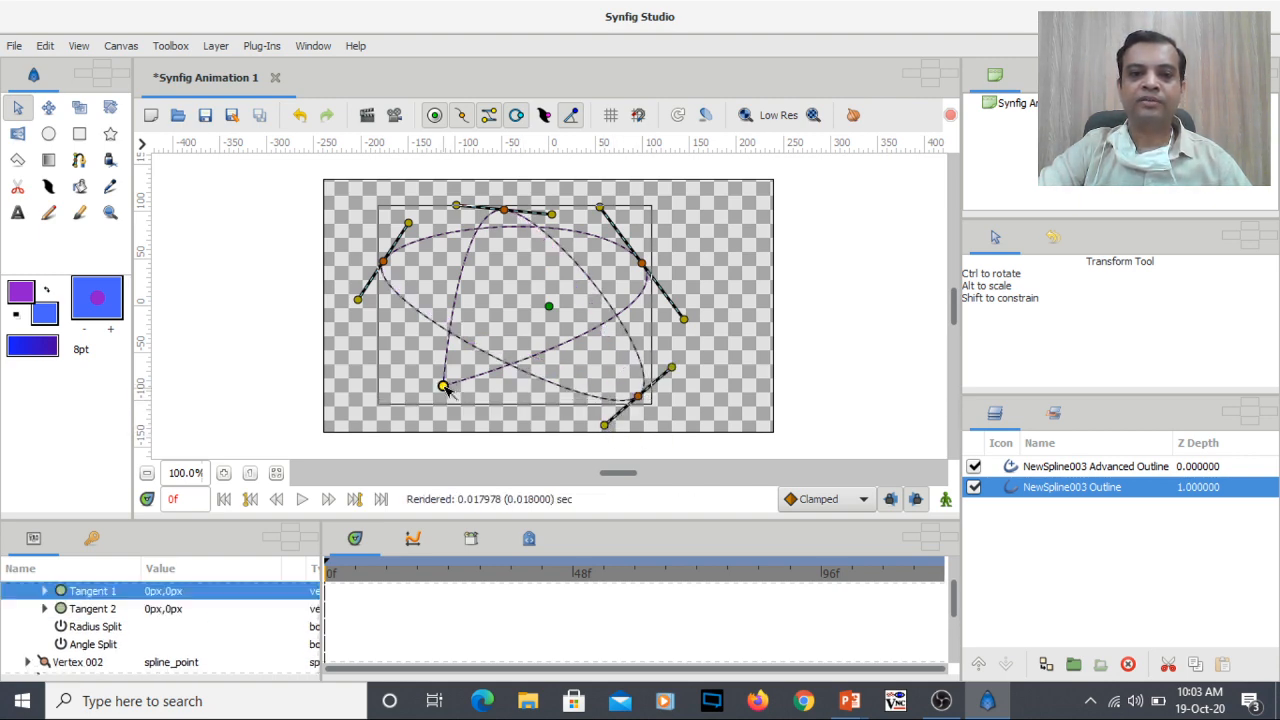
left_click_drag(443, 385, 481, 408)
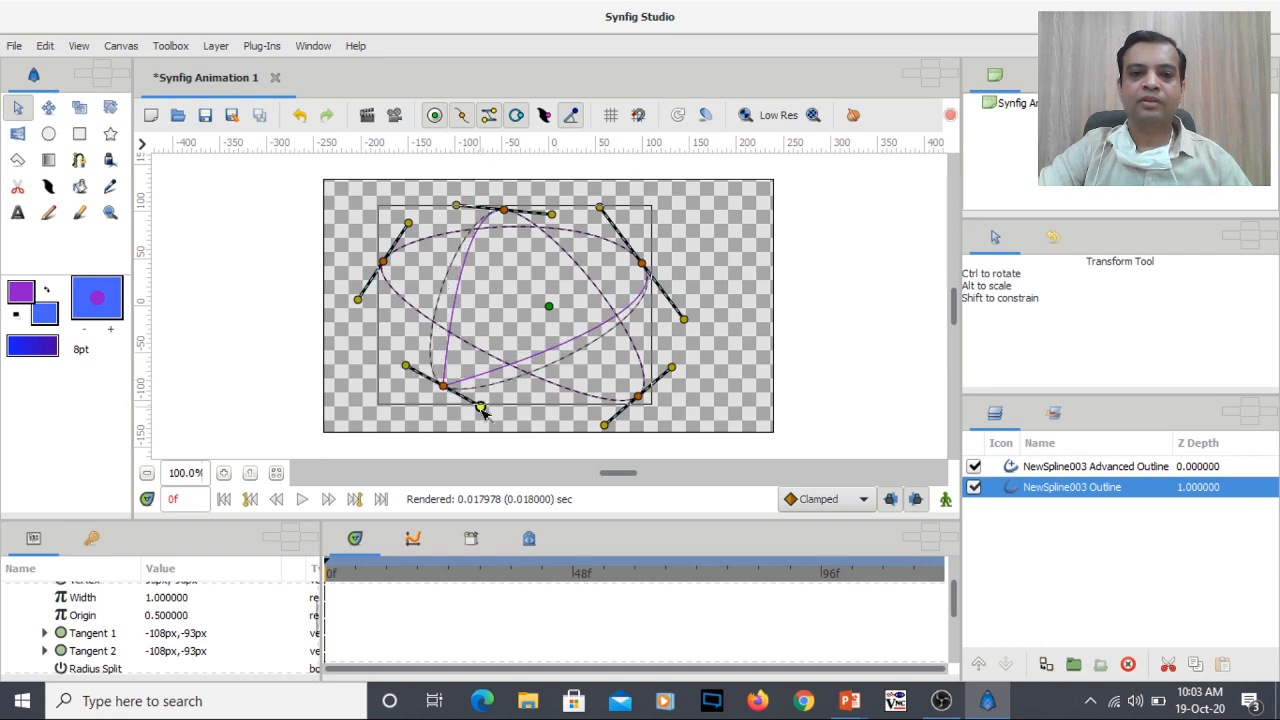
left_click(743, 262)
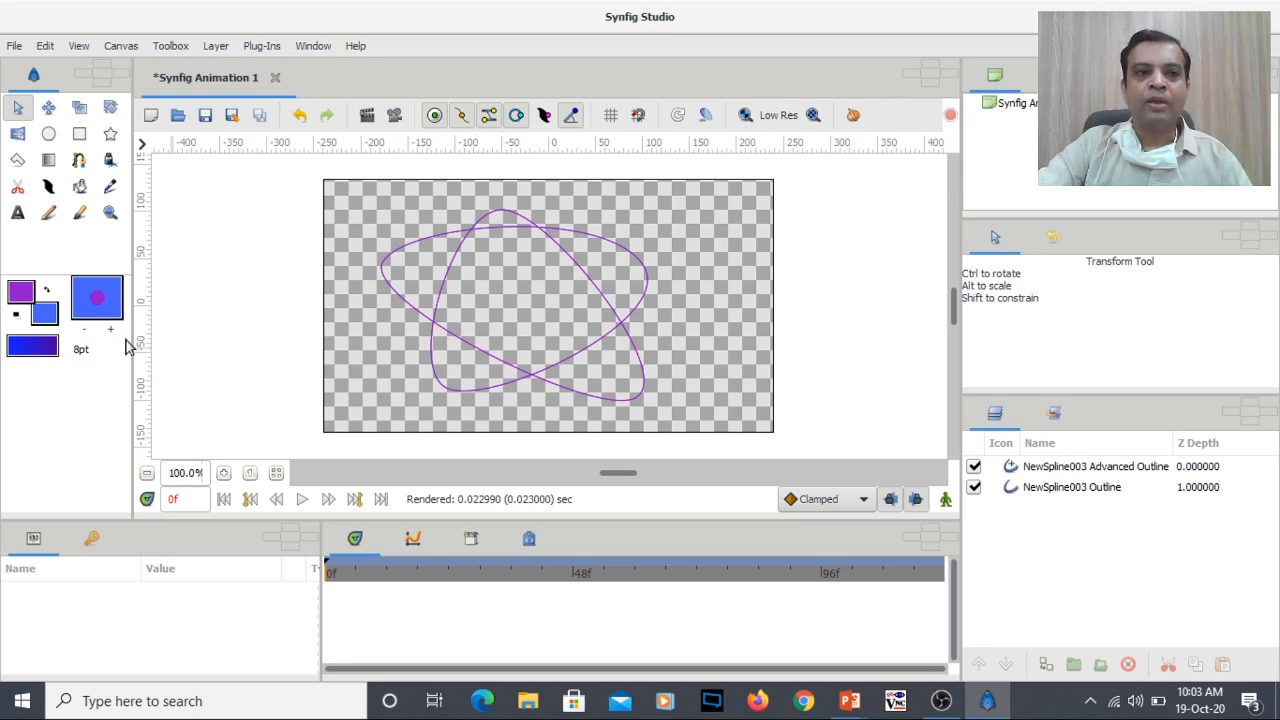
- Try to paint with the Brush tool's broad-tipped third preset in the empty area to the right of the rounded star
left_click(80, 215)
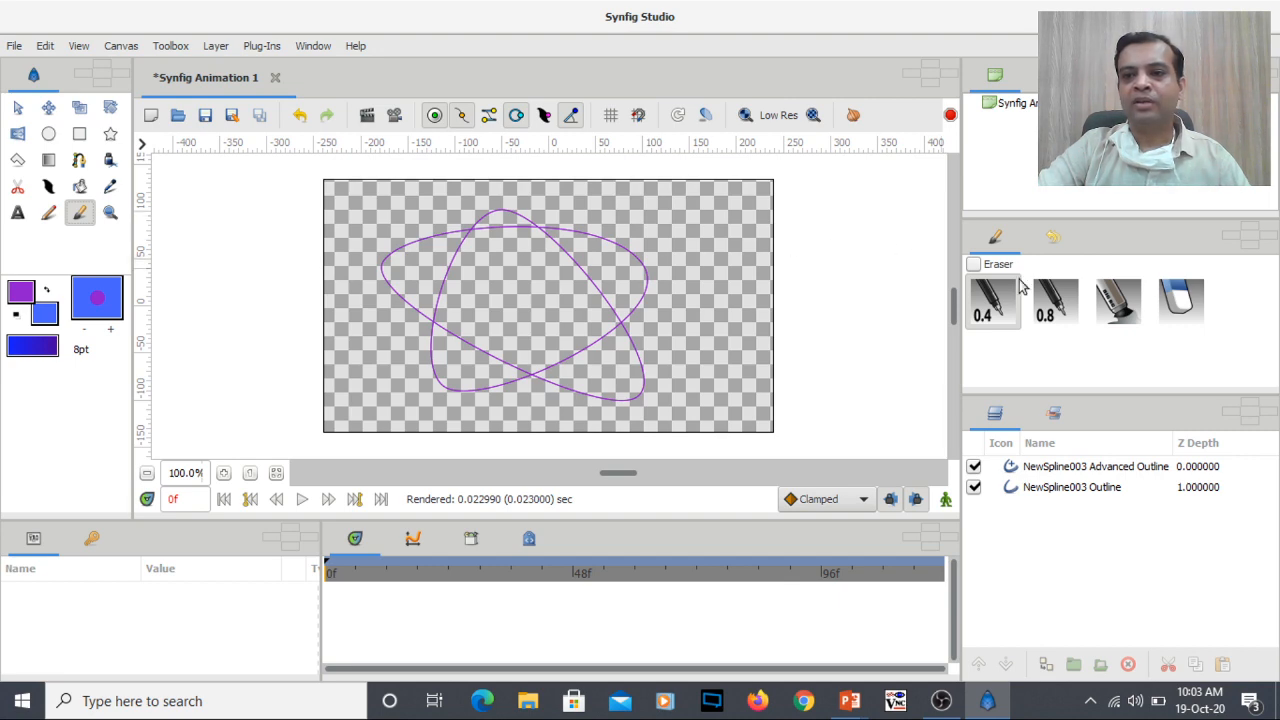
left_click(1120, 308)
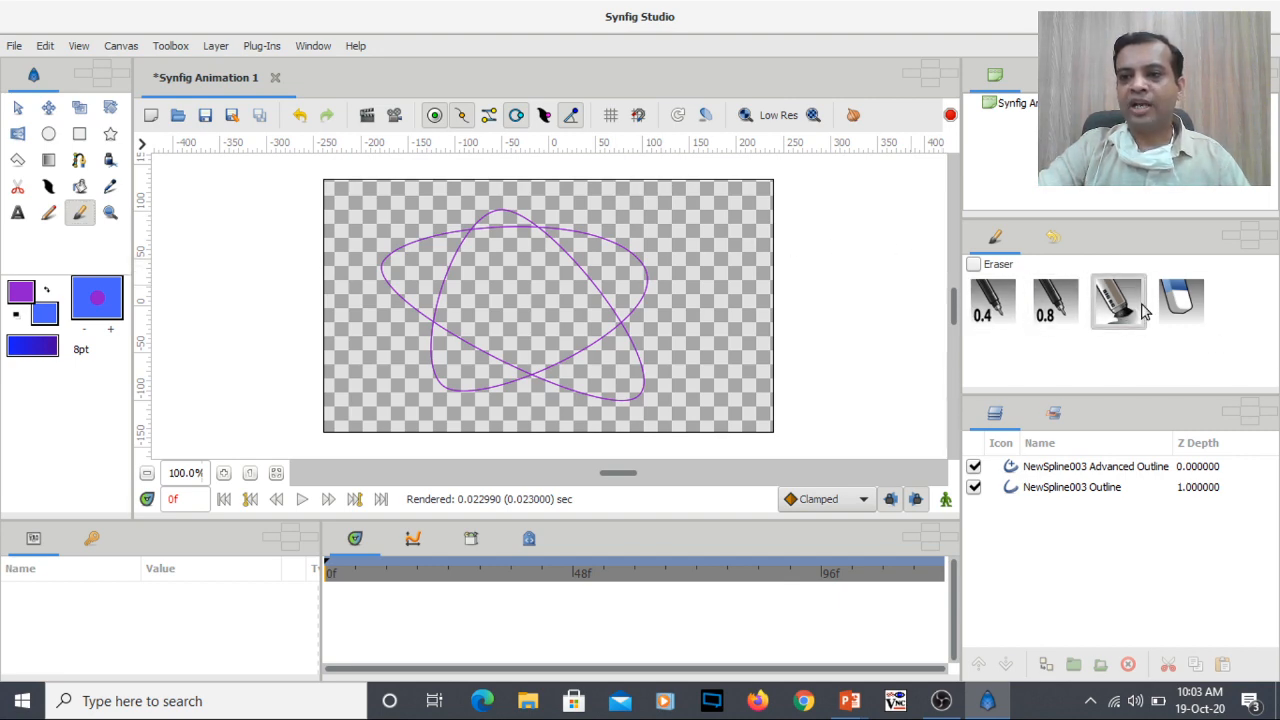
left_click(697, 254)
left_click(732, 302)
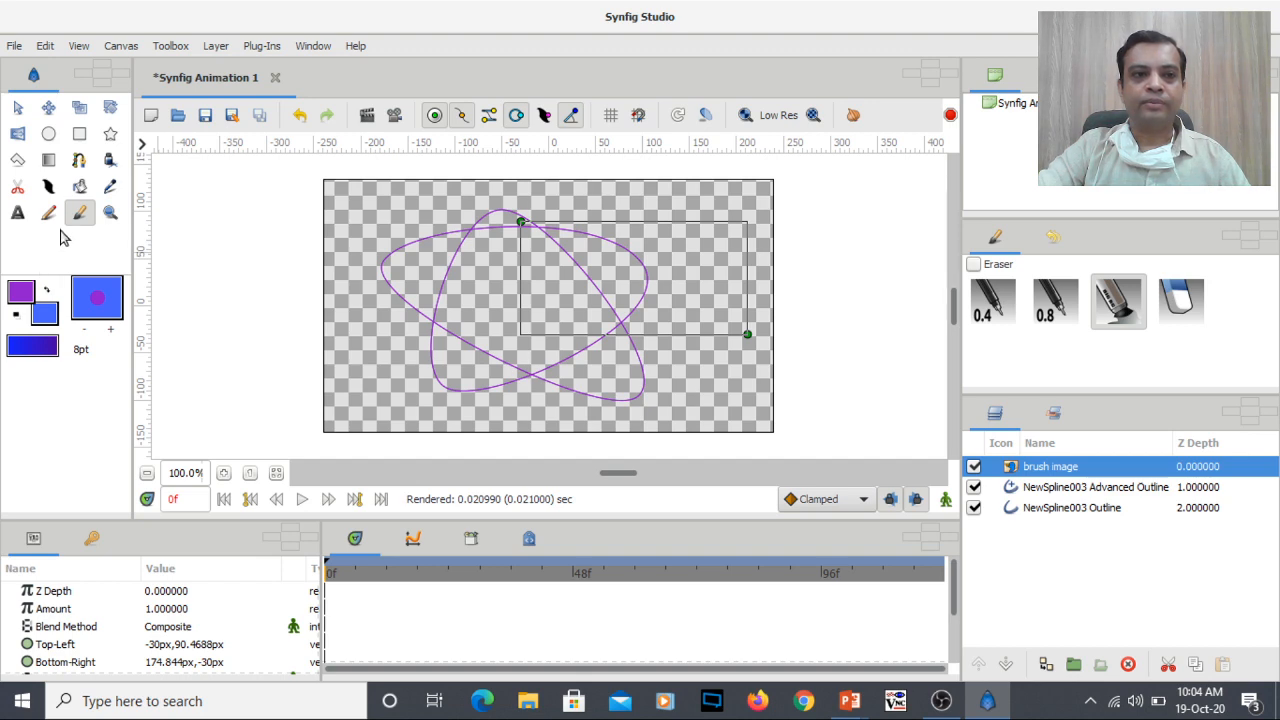
- Zoom the canvas to 125% and draw a short near-vertical freehand line beside the rounded star's left edge with the Sketch tool
left_click(111, 216)
left_click(439, 249)
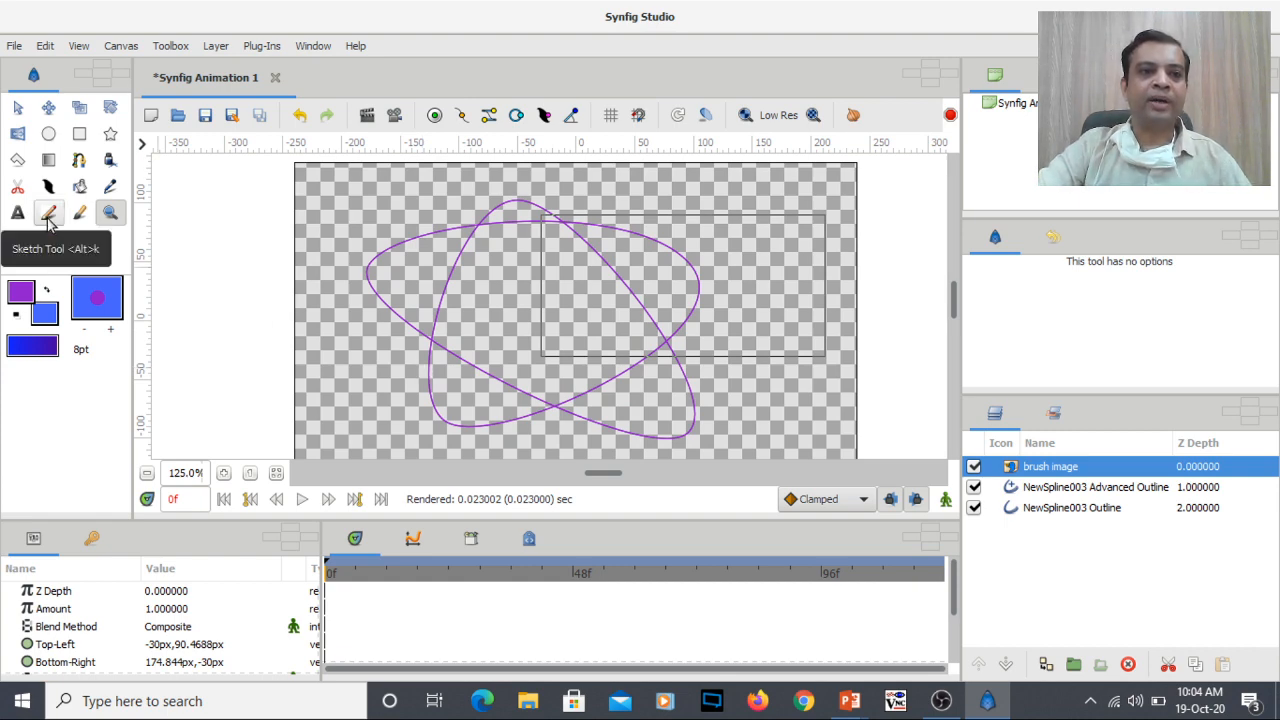
left_click(48, 213)
left_click_drag(350, 194, 343, 290)
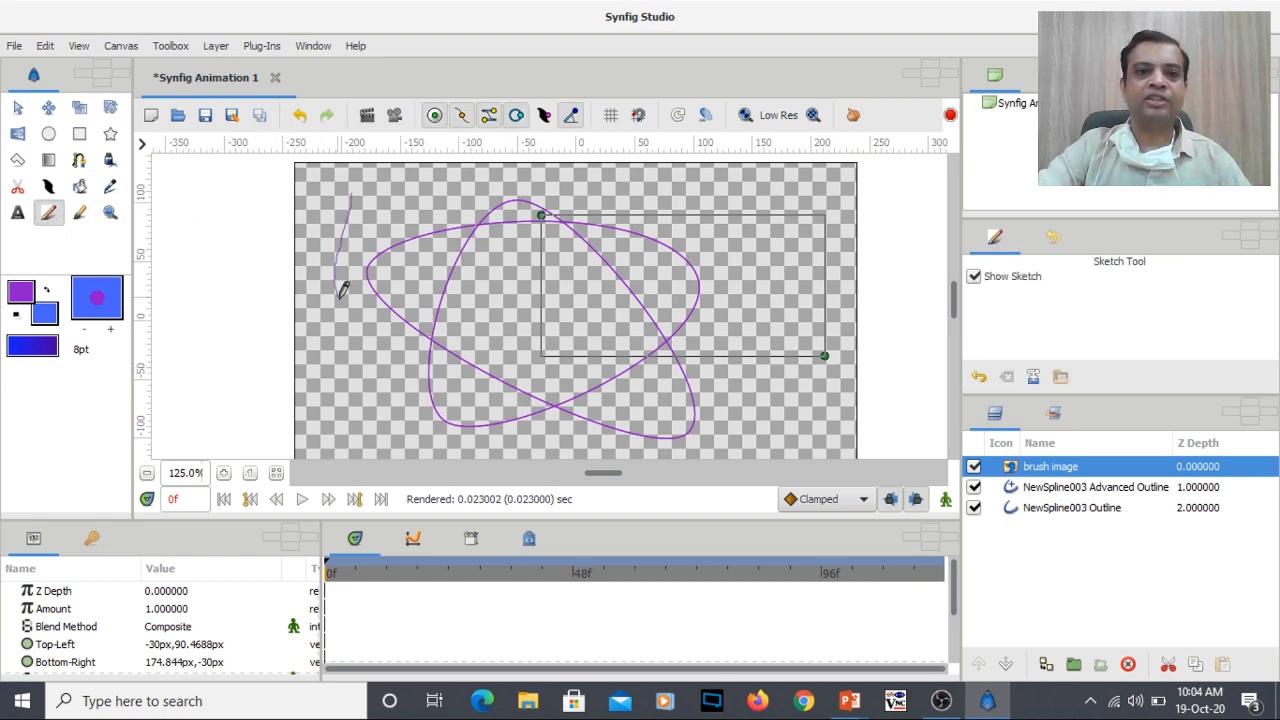
- Sample the empty canvas as the outline colour with the Eyedrop tool, and try to fill the star with a brown palette colour
left_click(111, 189)
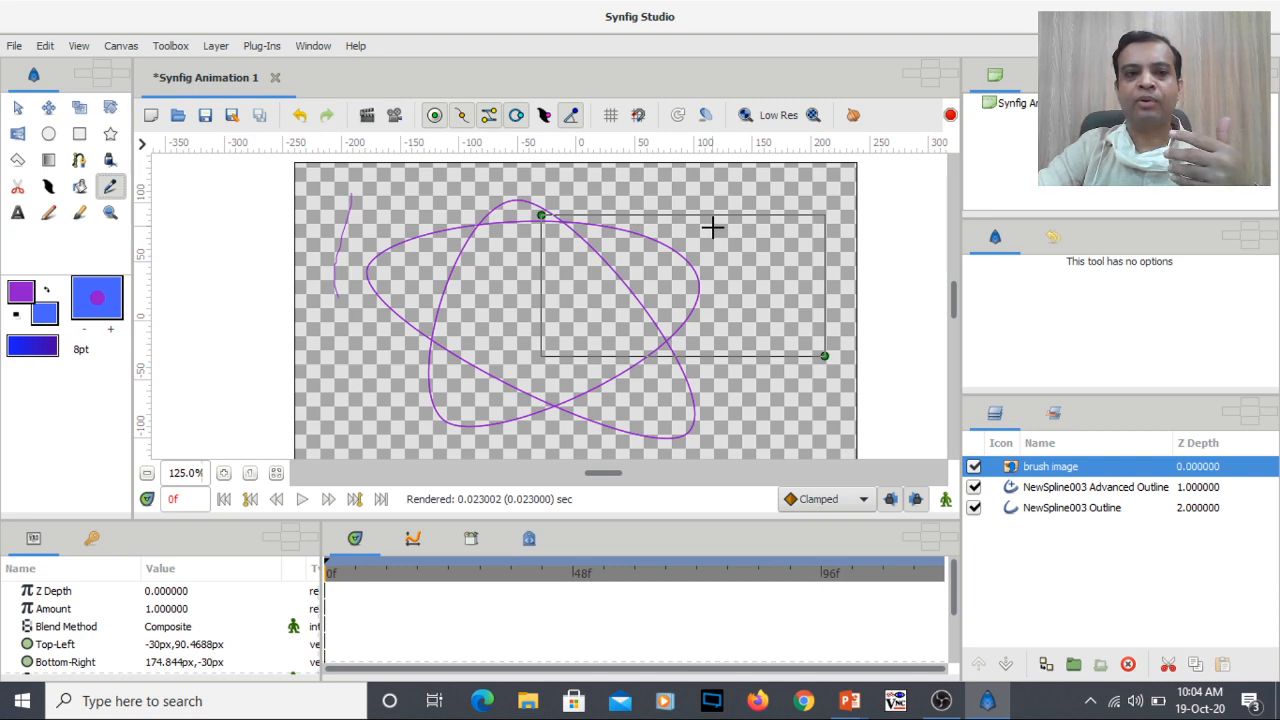
left_click(487, 222)
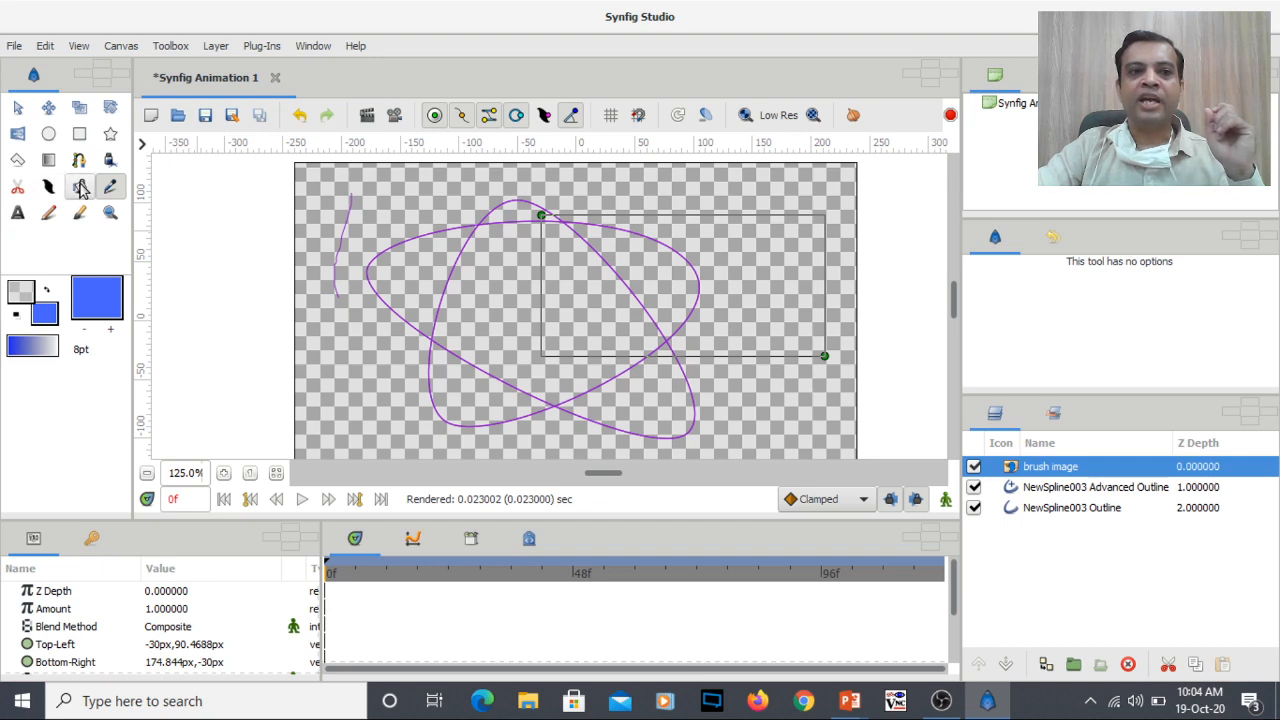
left_click(81, 188)
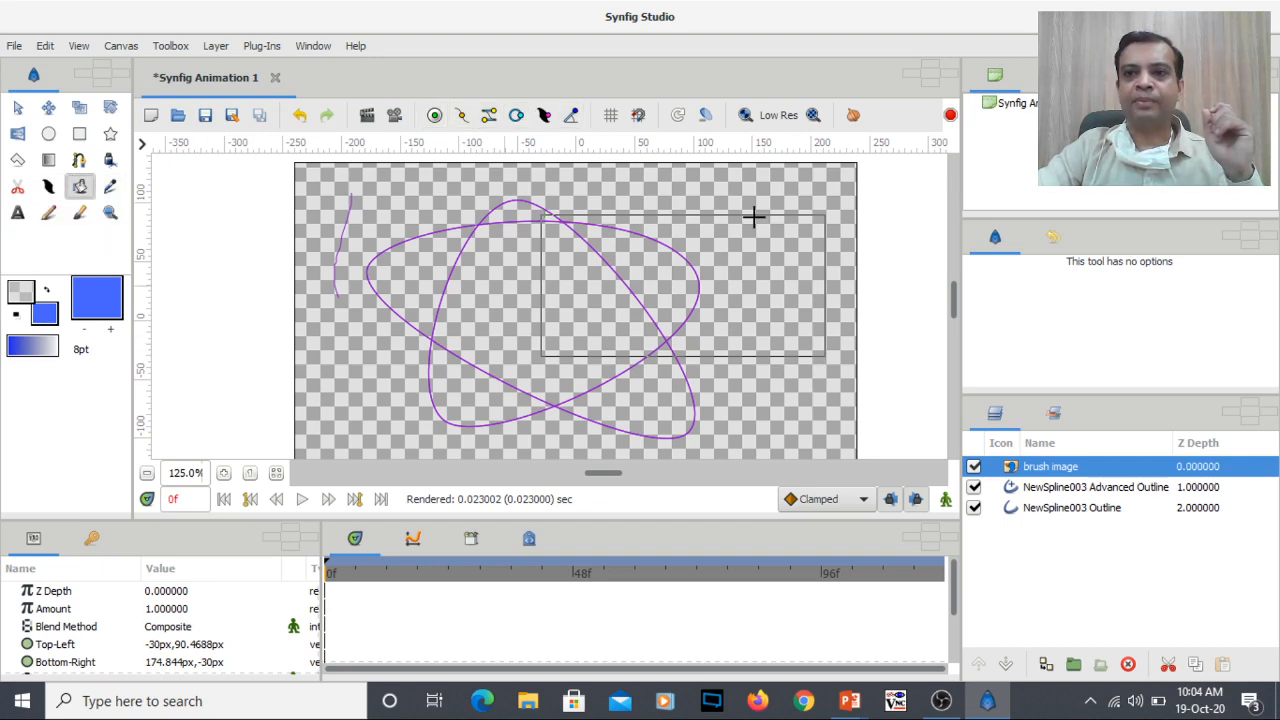
left_click(1053, 76)
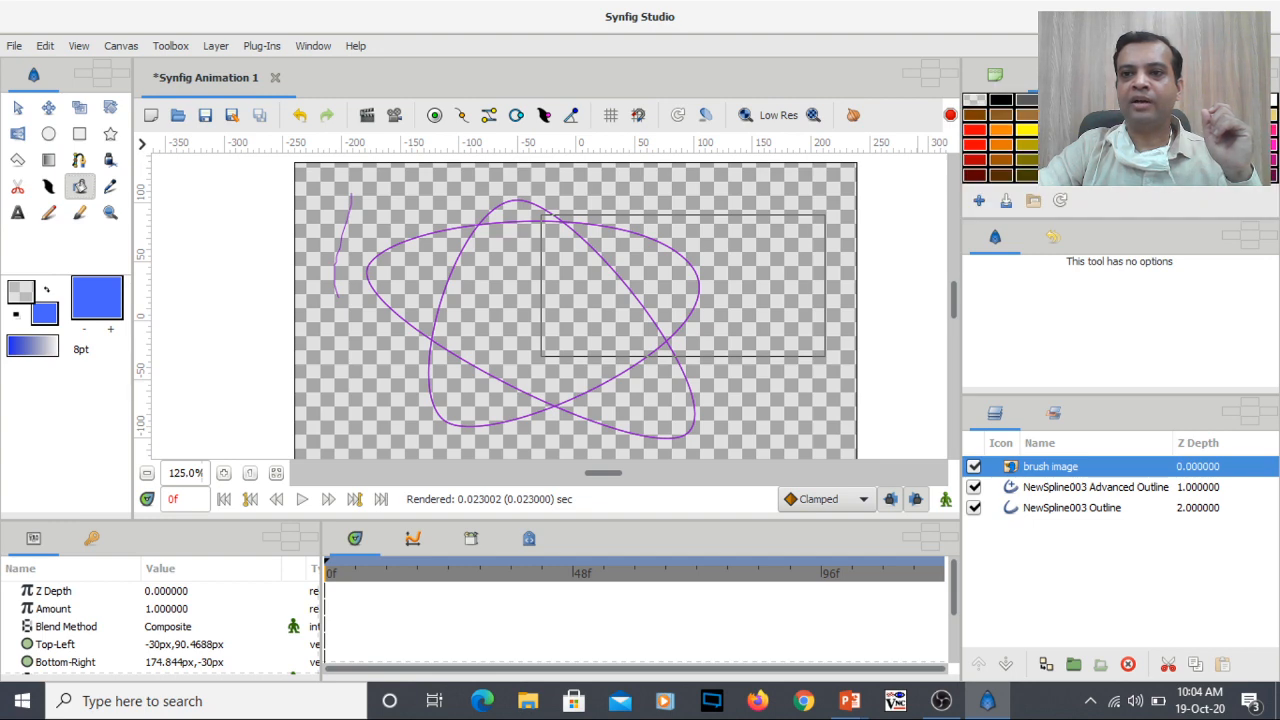
left_click(1130, 115)
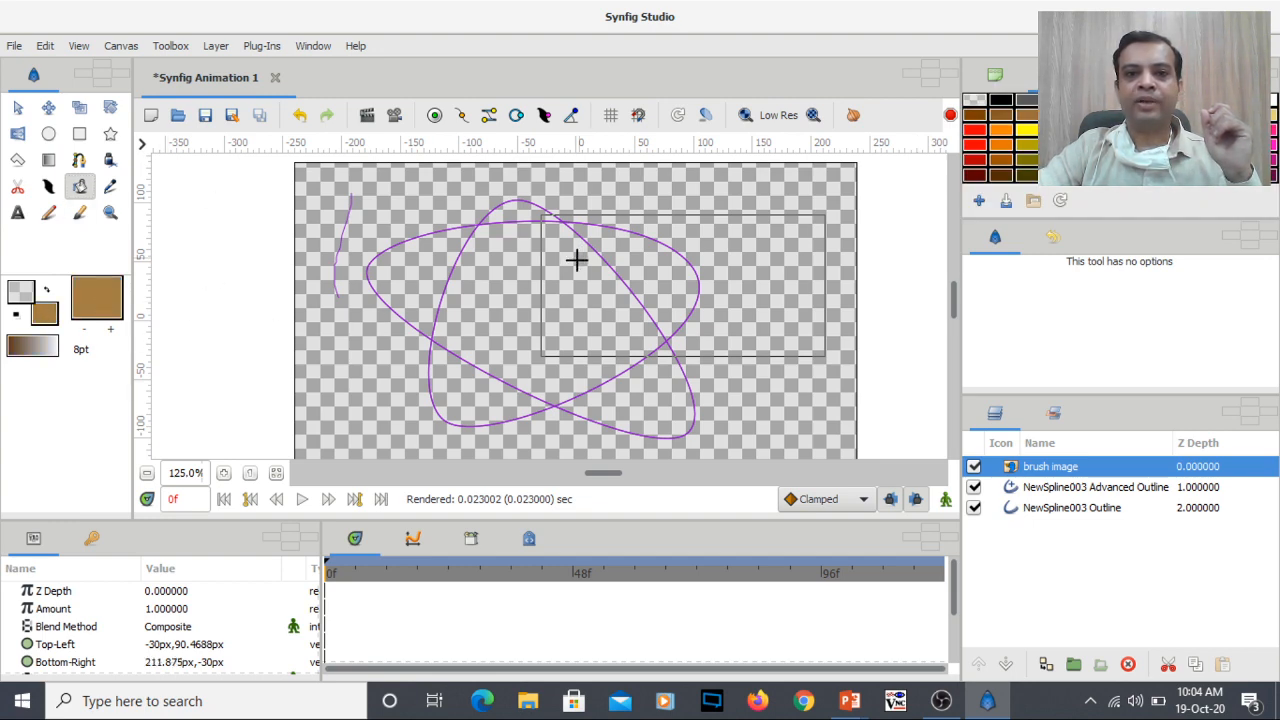
left_click_drag(526, 329, 411, 345)
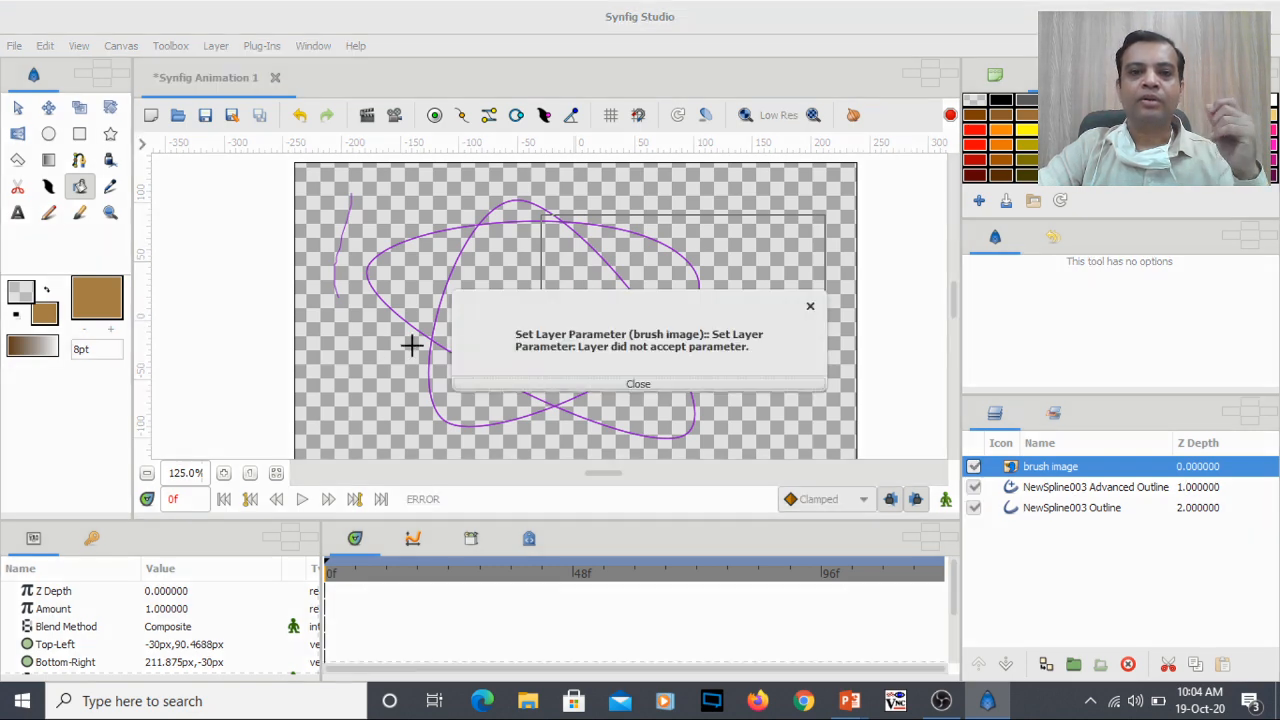
left_click(606, 382)
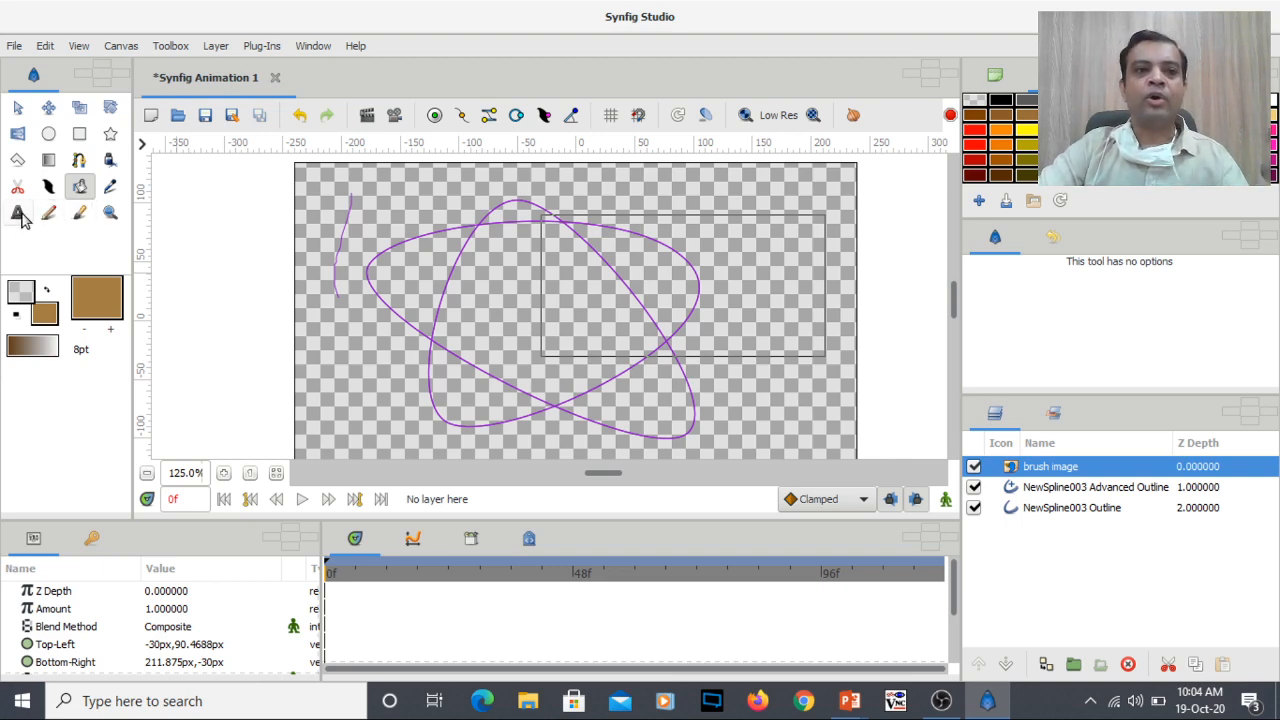
- Set the new text layer's name to t1 for the Text tool and open its font family for editing
left_click(19, 214)
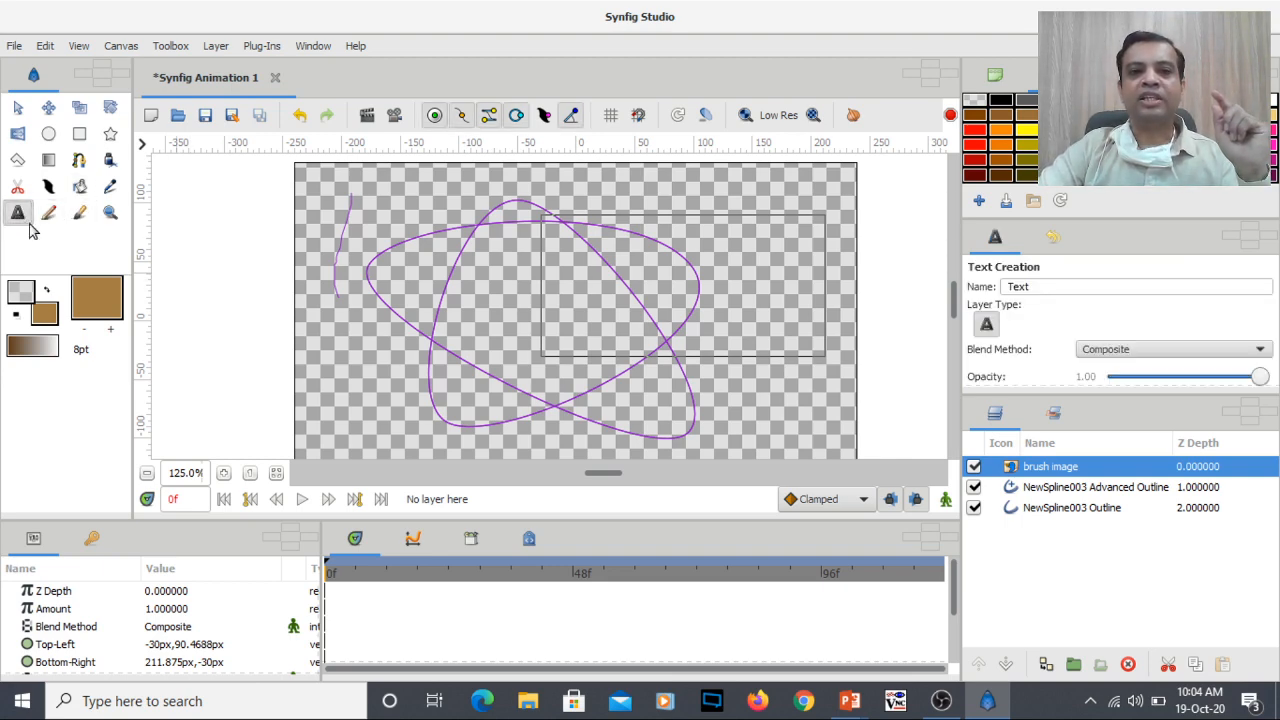
double_click(1045, 286)
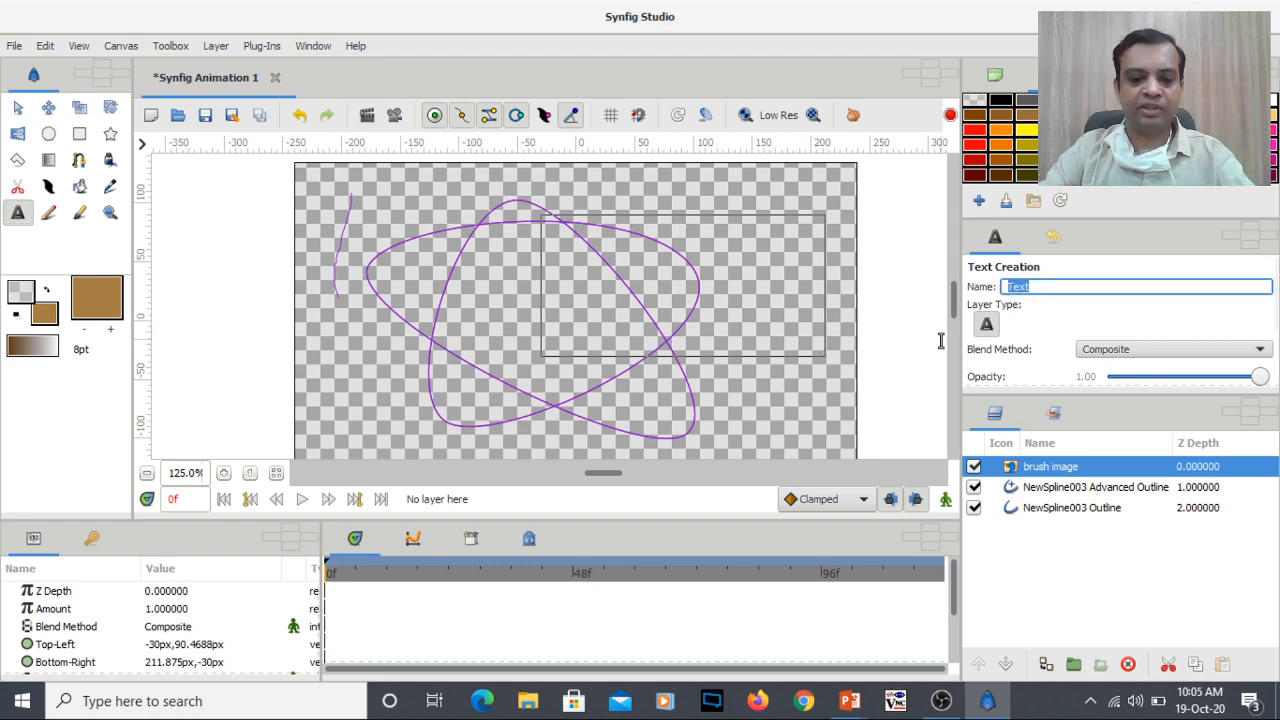
type("t1")
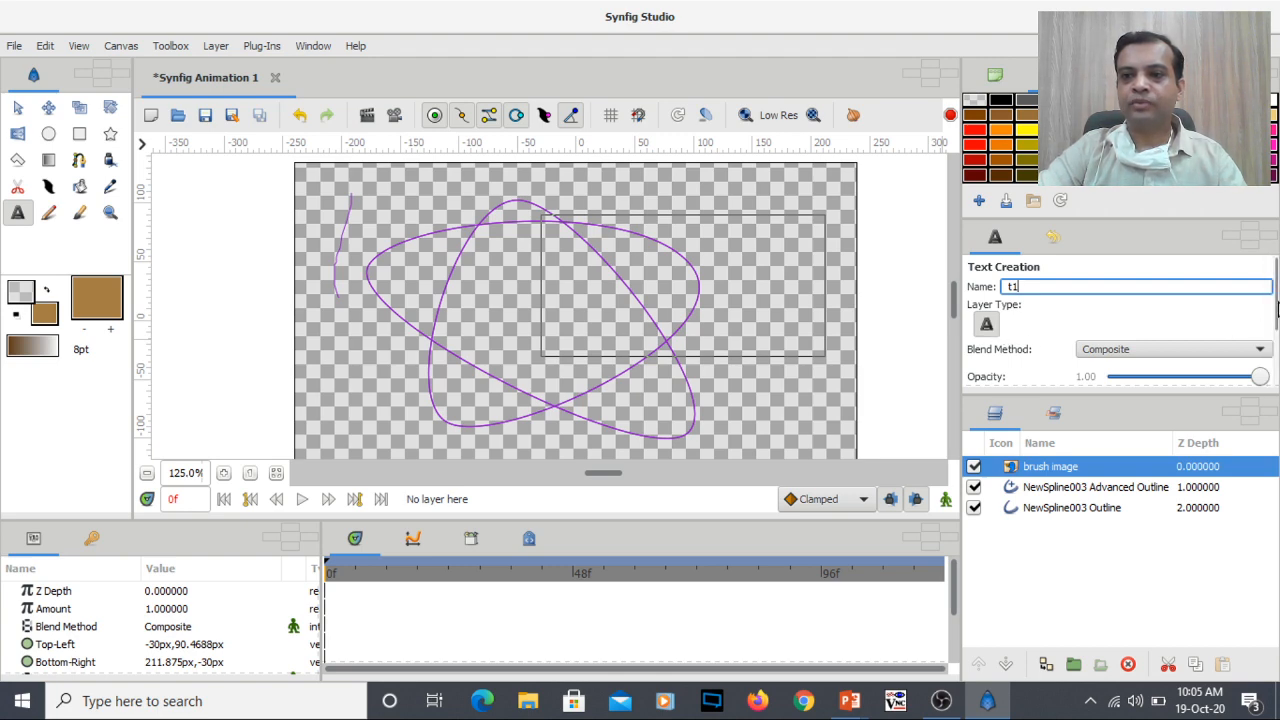
left_click_drag(1274, 305, 1274, 370)
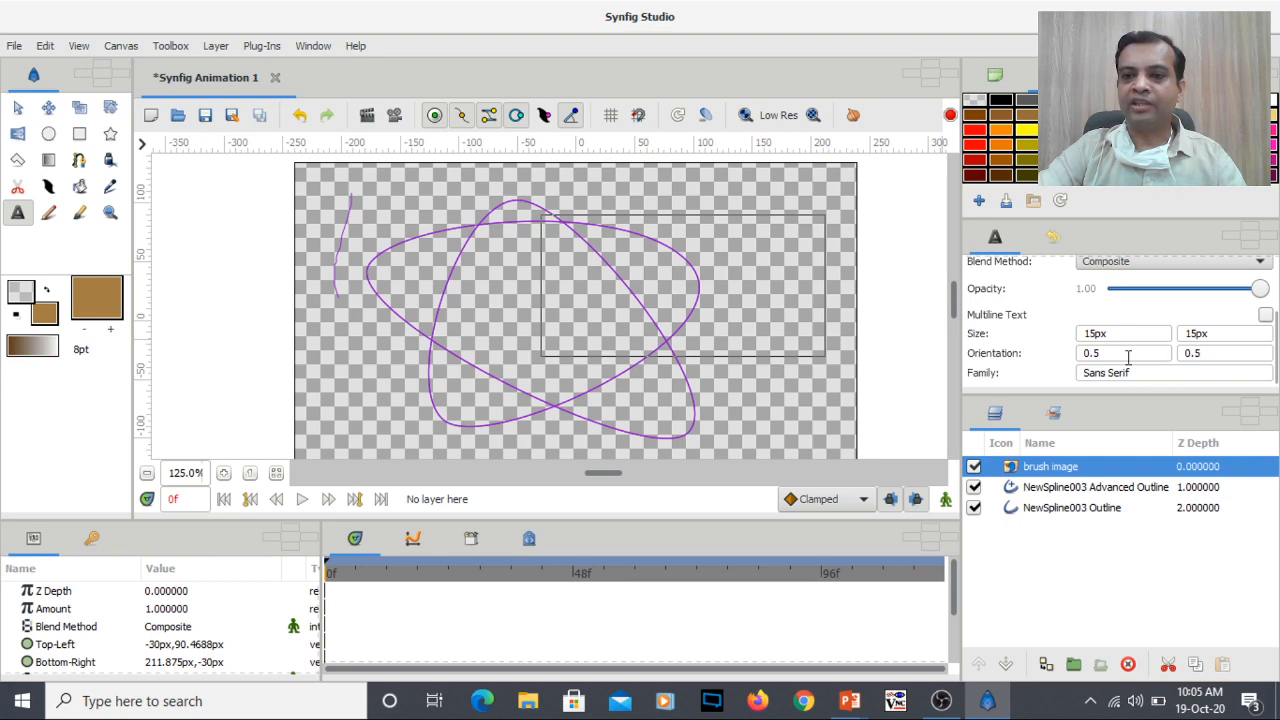
left_click(1136, 371)
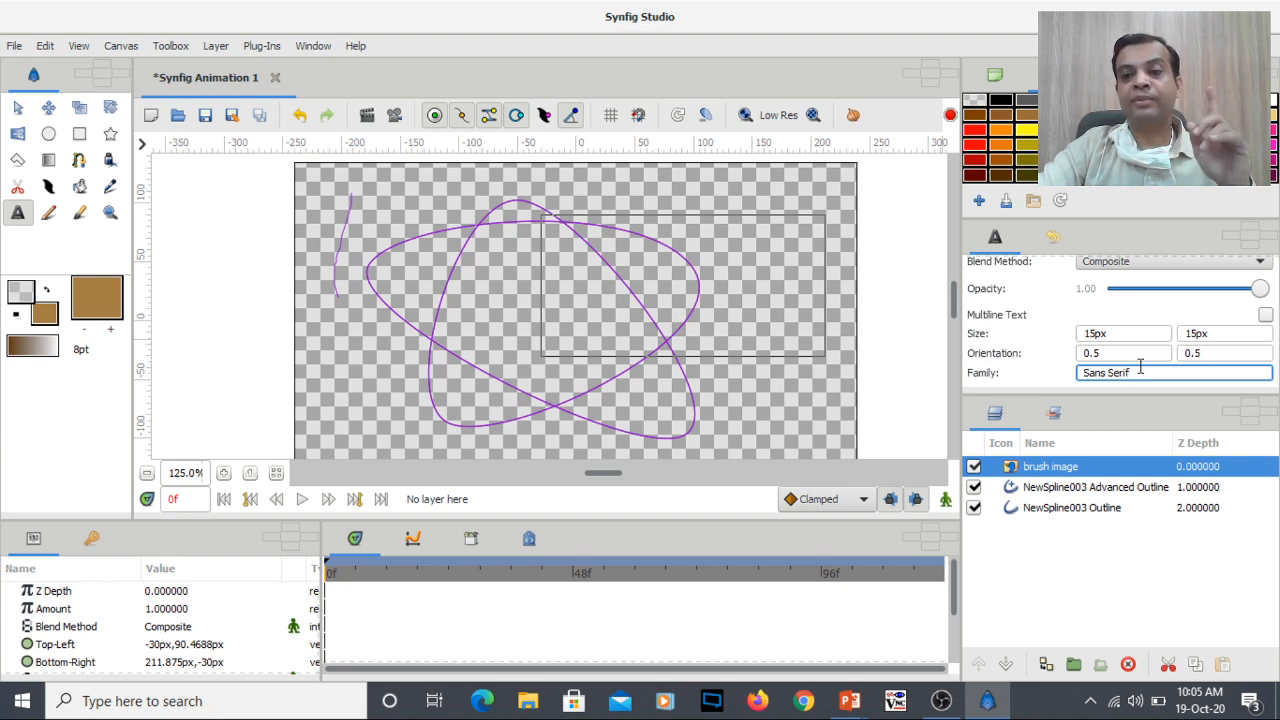
- Try to place the text "rgggdsfgdsf" inside the left part of the rounded star
left_click(461, 306)
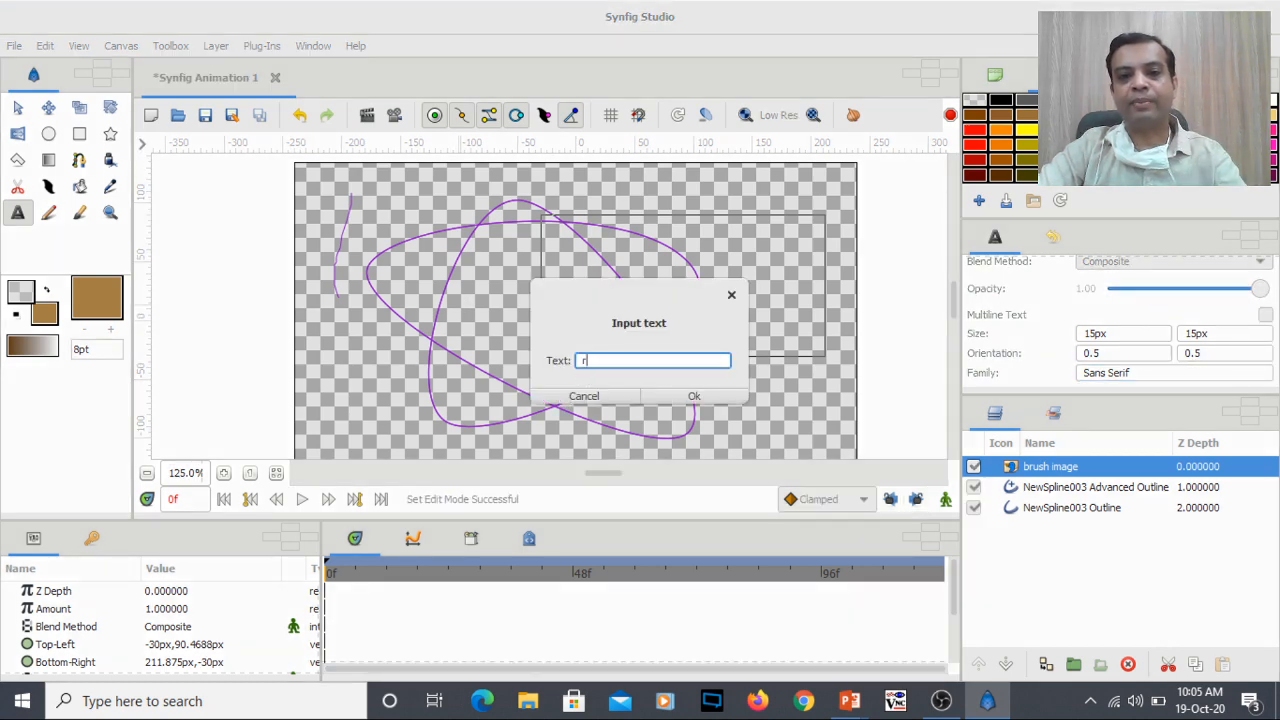
type("rgggdsfgdsf")
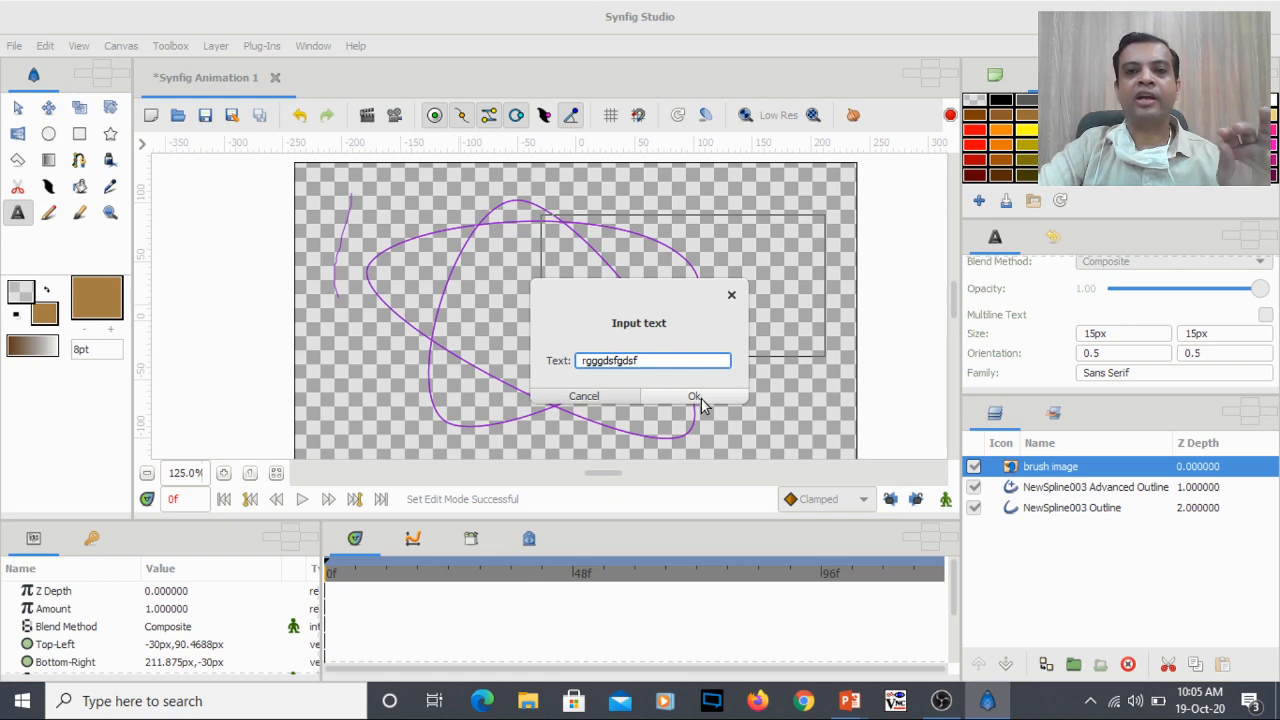
left_click(584, 396)
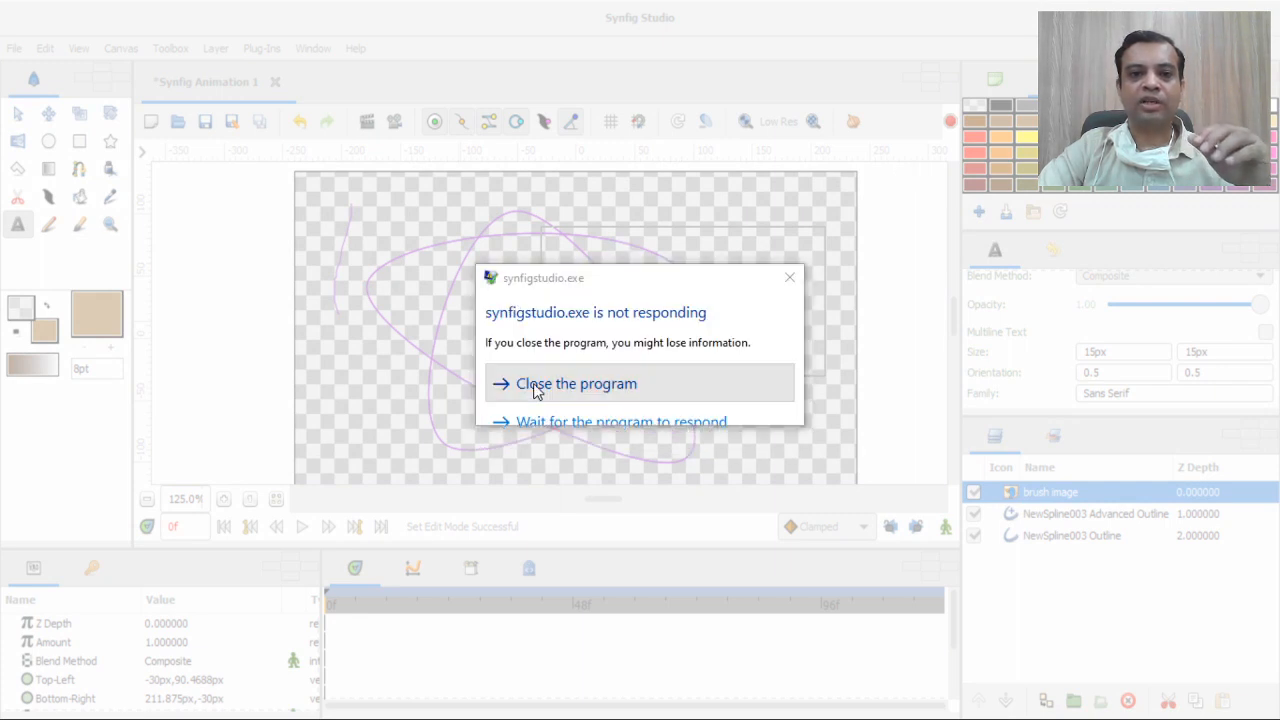
- Close the unresponsive Synfig Studio and resume the Tools of synfig.pptx slide show in PowerPoint
left_click(535, 390)
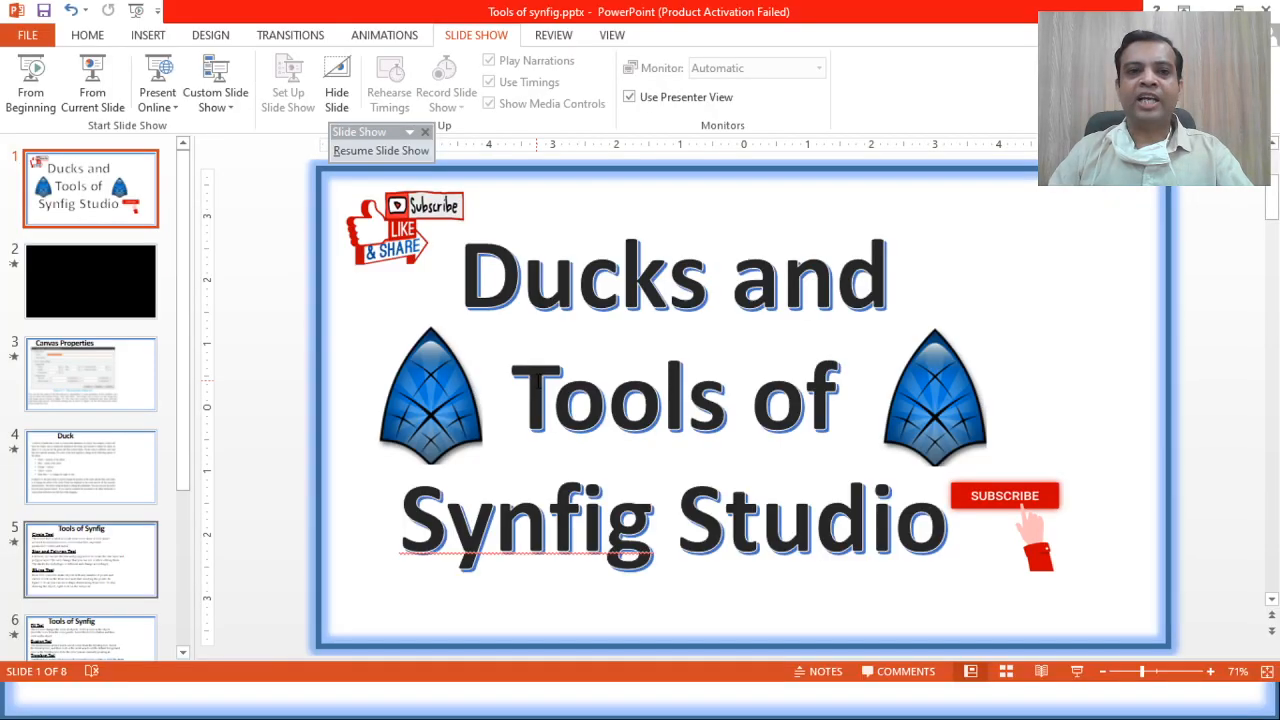
key("alt+Tab")
left_click(537, 385)
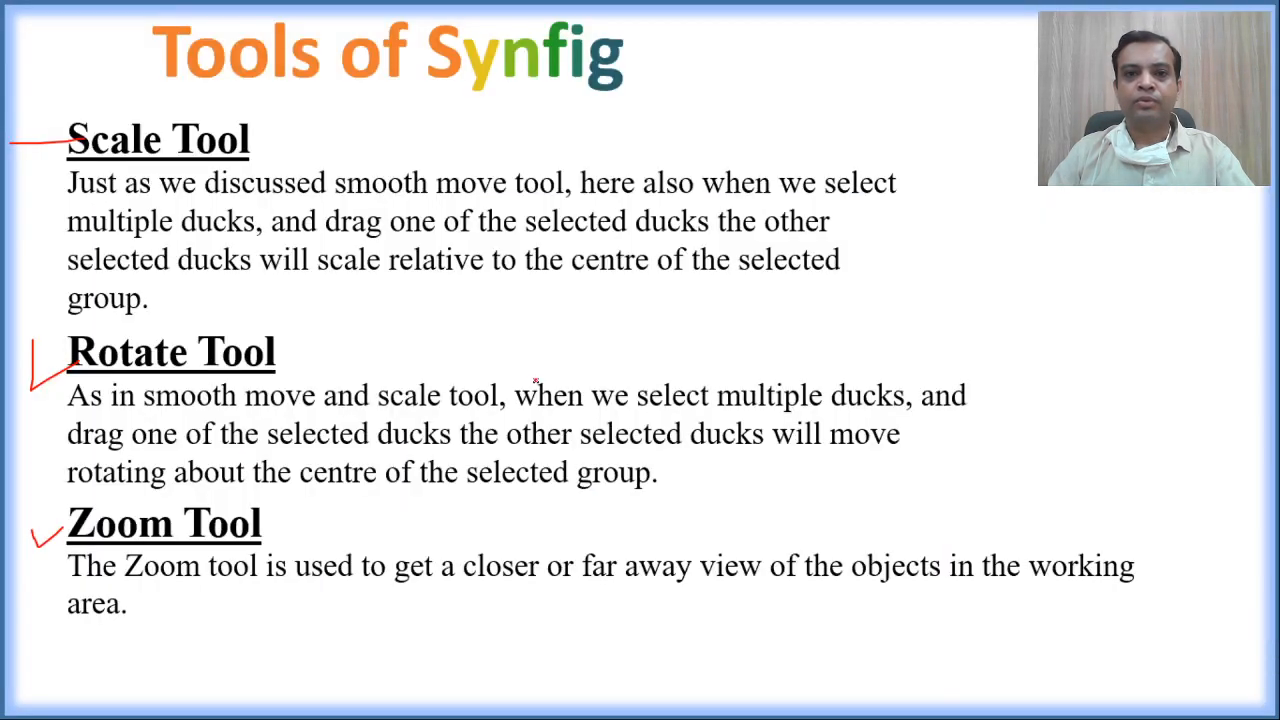